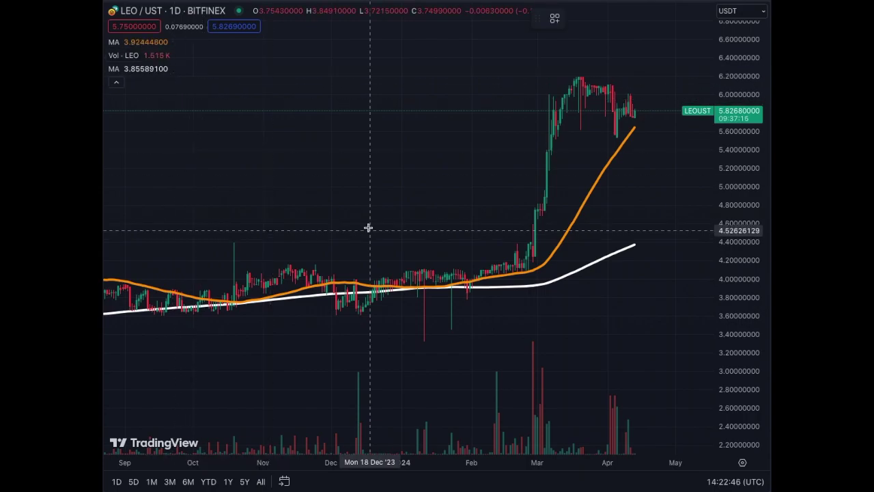
Step: Draw a blue horizontal line near 4.2 and a rising trendline anchored on the December low
left_click_drag(228, 260, 682, 260)
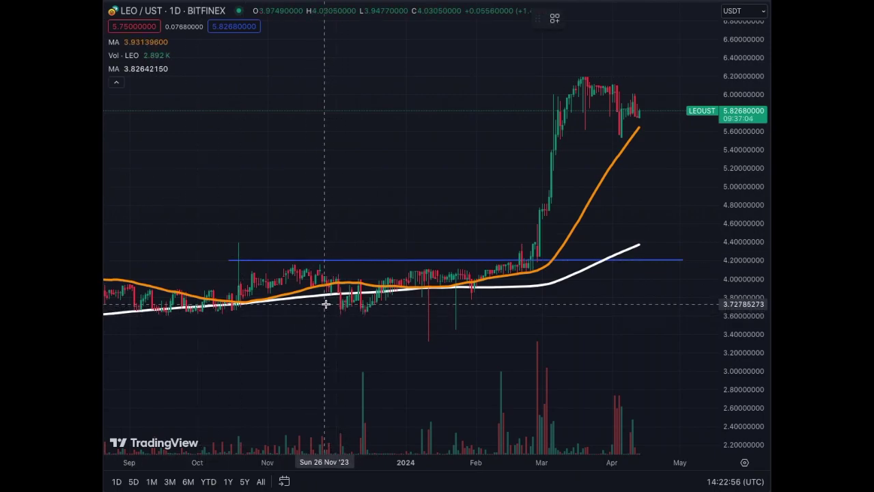
mouse_move(322, 302)
left_mouse_down()
mouse_move(609, 250)
mouse_move(642, 262)
mouse_move(698, 243)
left_mouse_up()
left_click_drag(321, 305, 320, 320)
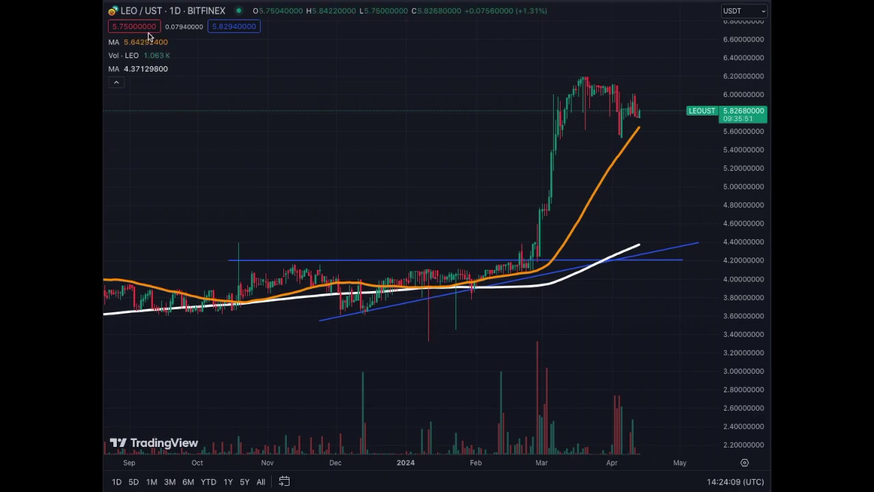
Step: Draw a steep trendline from the February 20 low up to about 6.29
left_click(519, 287)
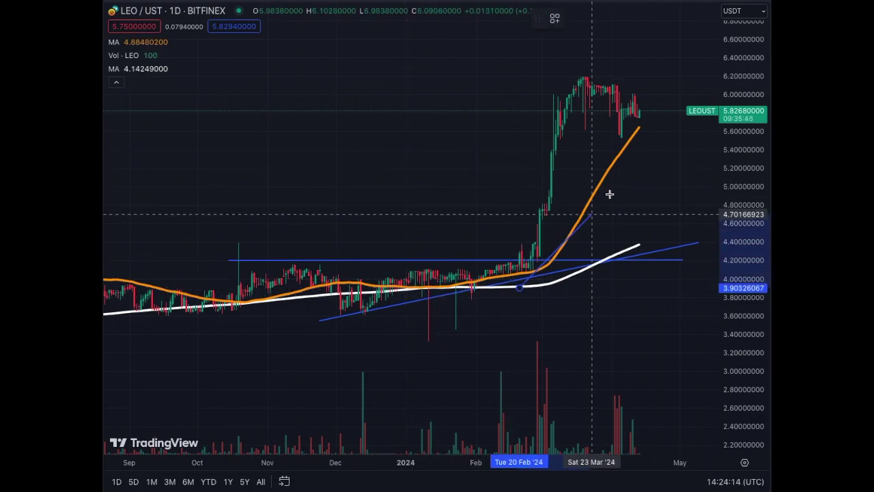
left_click(687, 68)
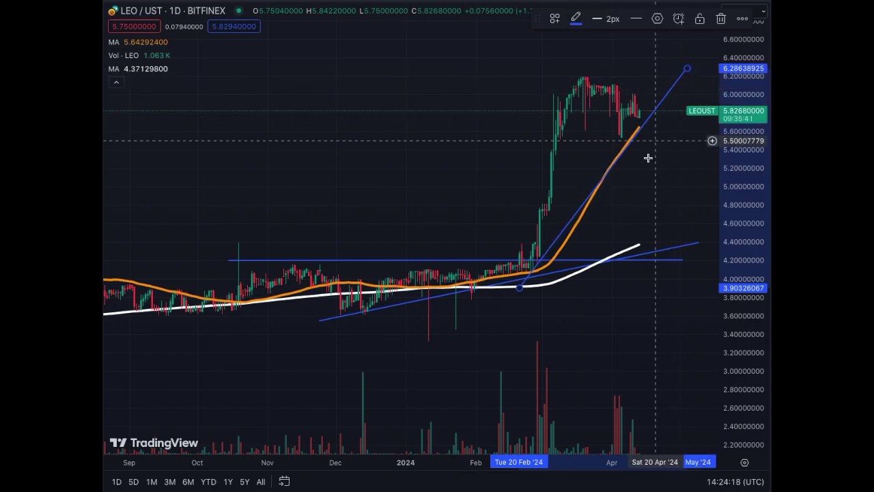
left_click(592, 324)
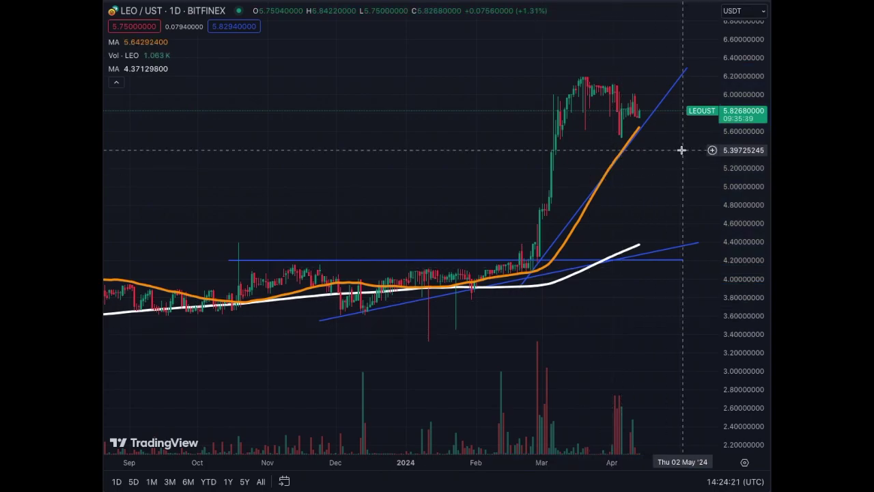
left_click_drag(687, 68, 682, 65)
left_click(608, 318)
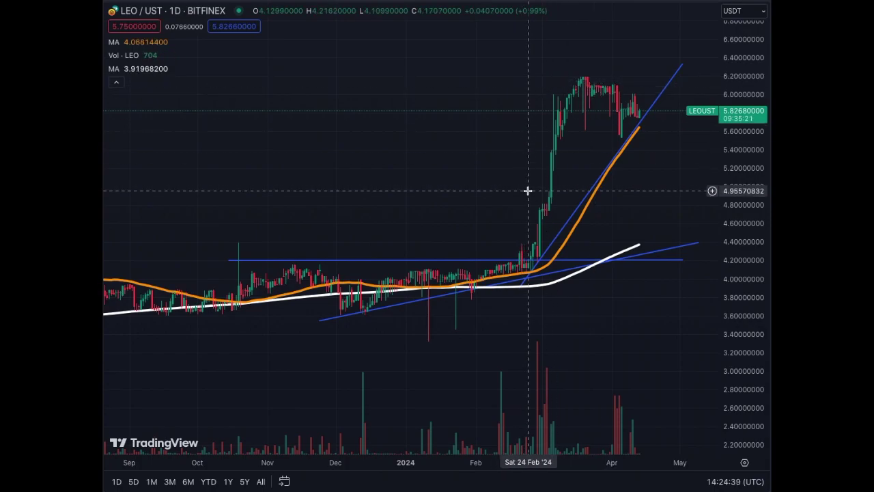
Step: Draw a horizontal line at about 6.2 across the March highs
left_click(441, 76)
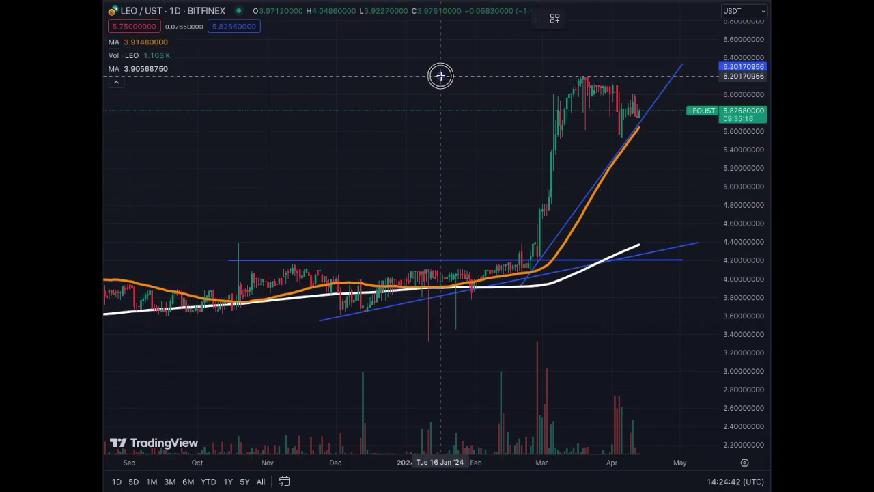
left_click(698, 75)
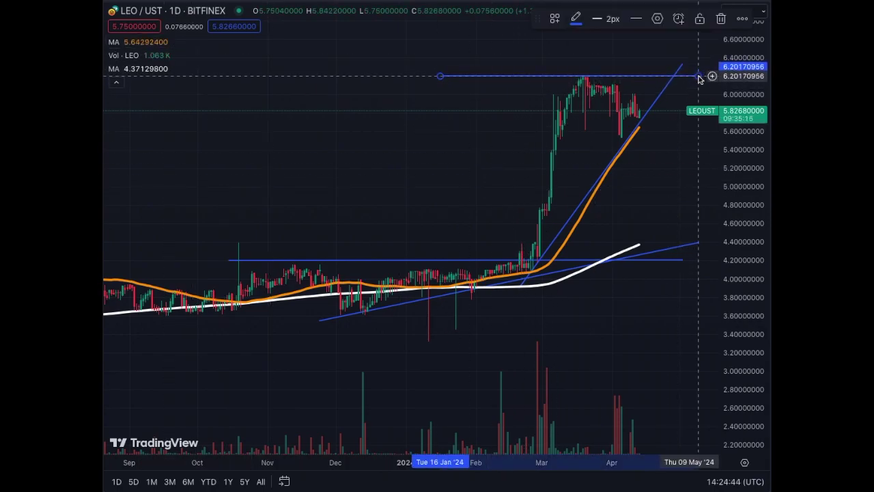
left_click(426, 117)
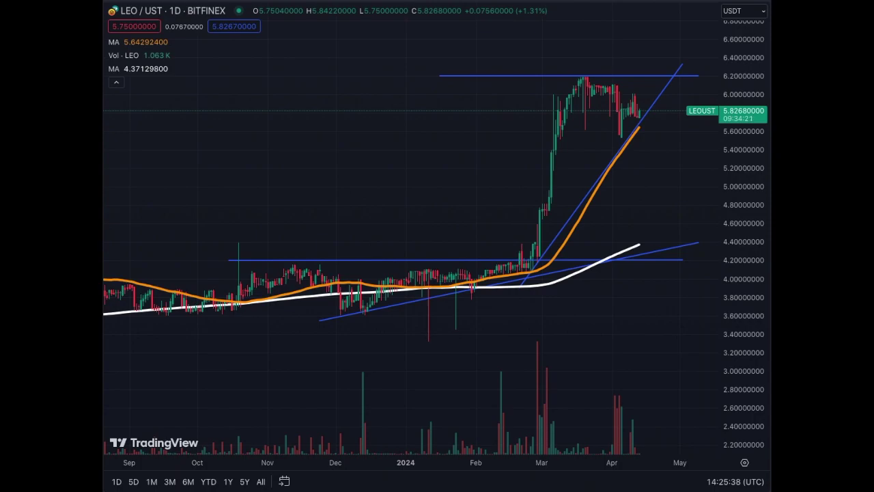
Step: Switch LEO/UST to the 1-week interval and extend the 6.2 line back to the 2022 highs
left_click(175, 10)
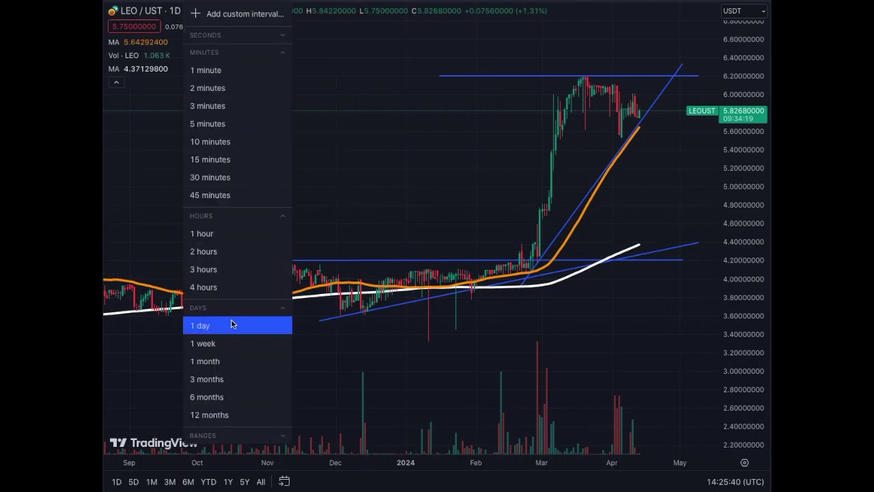
left_click(231, 343)
left_click_drag(738, 74, 733, 304)
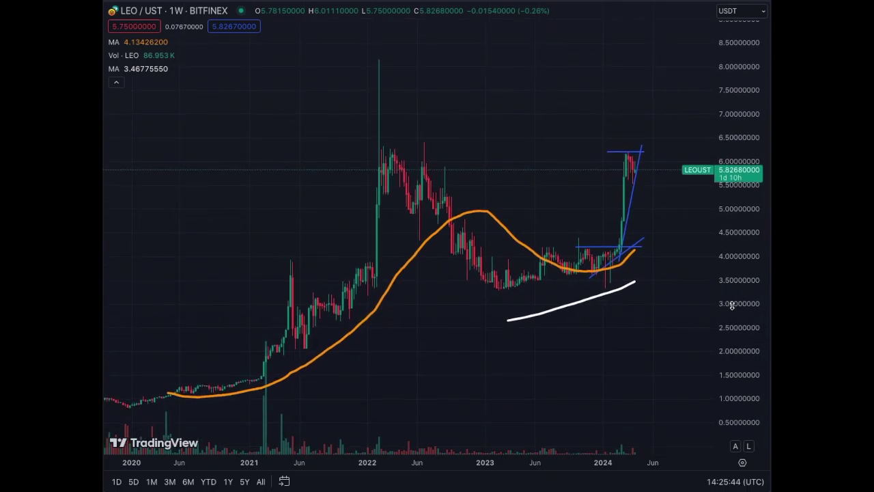
left_click_drag(681, 343, 693, 329)
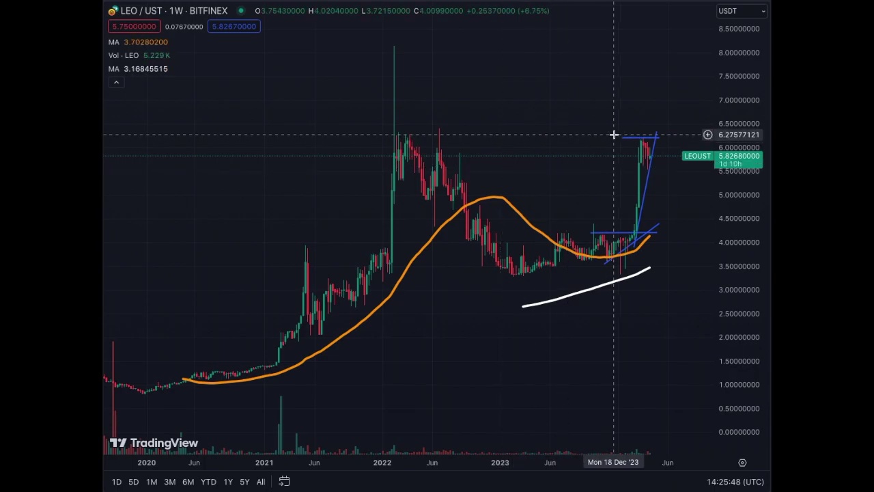
left_click_drag(621, 138, 347, 139)
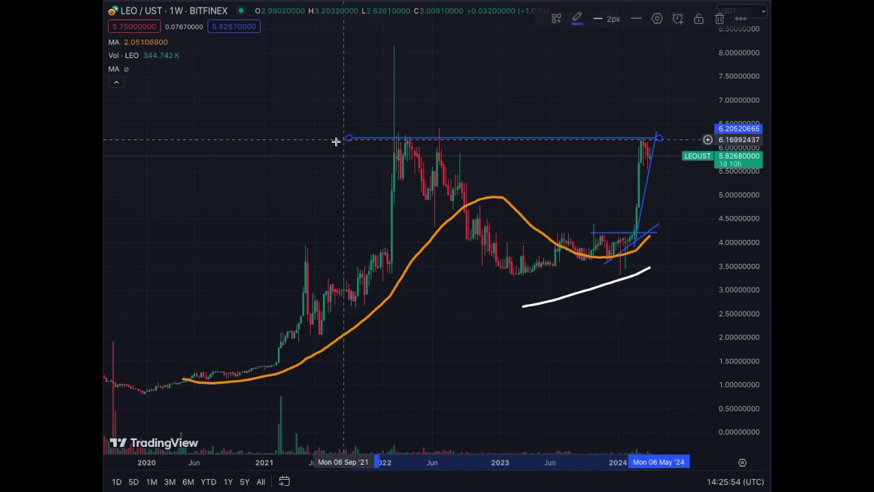
left_click(347, 159)
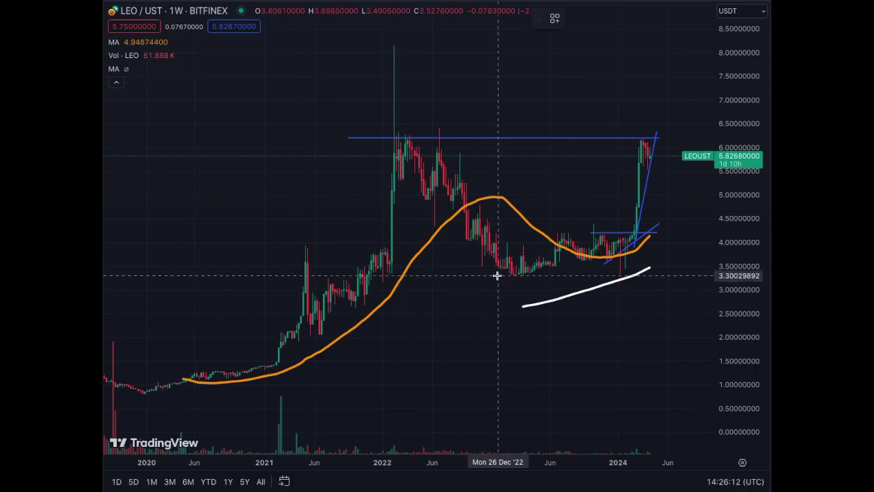
Step: Draw a blue support line at about 3.3 from 2022 to past 2024
left_click(420, 277)
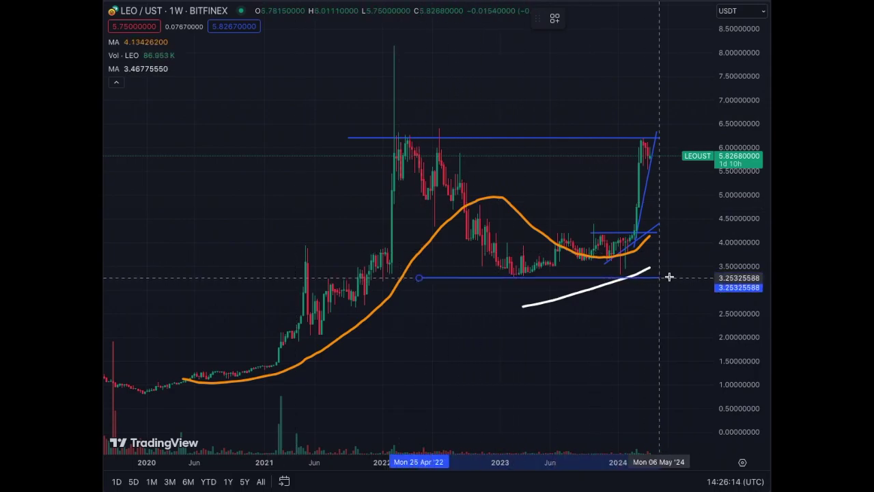
left_click(689, 275)
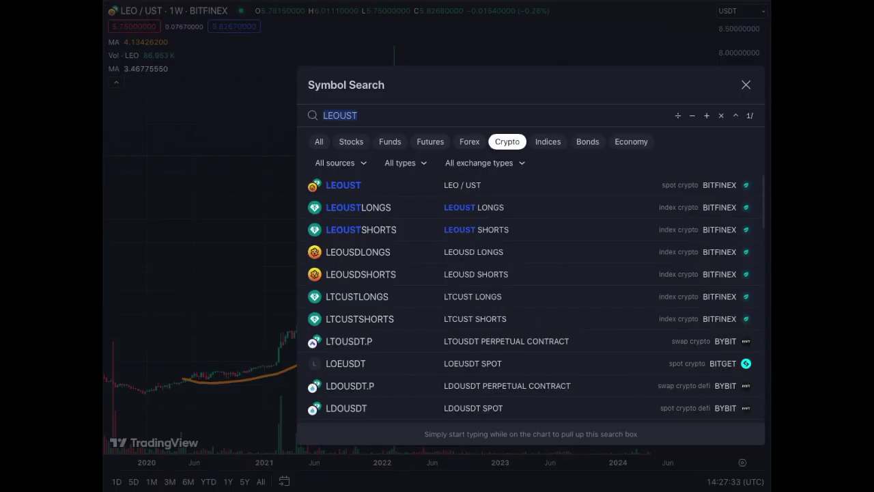
Step: Load the UNIUSDT Binance chart on the daily interval and enlarge the candles
type("UN")
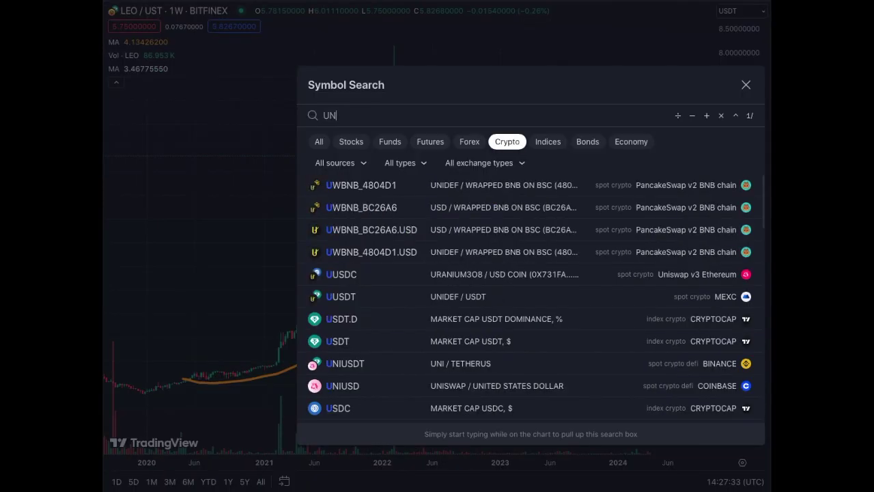
type("I")
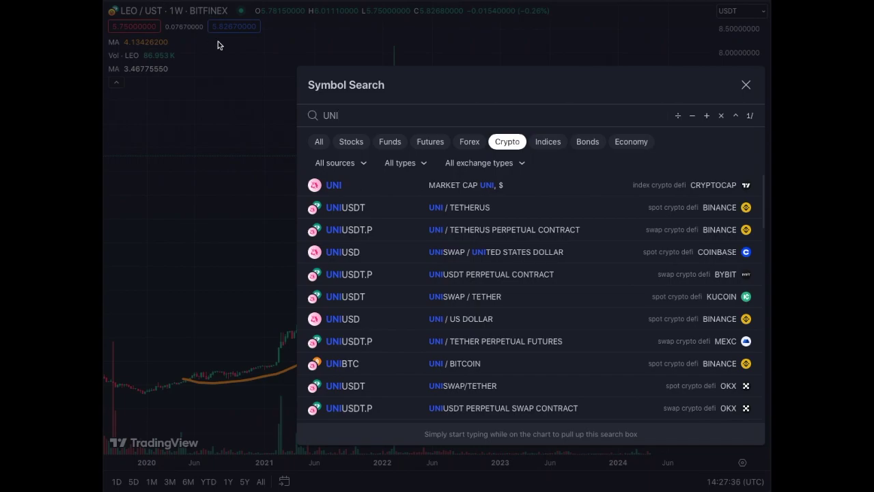
left_click(388, 207)
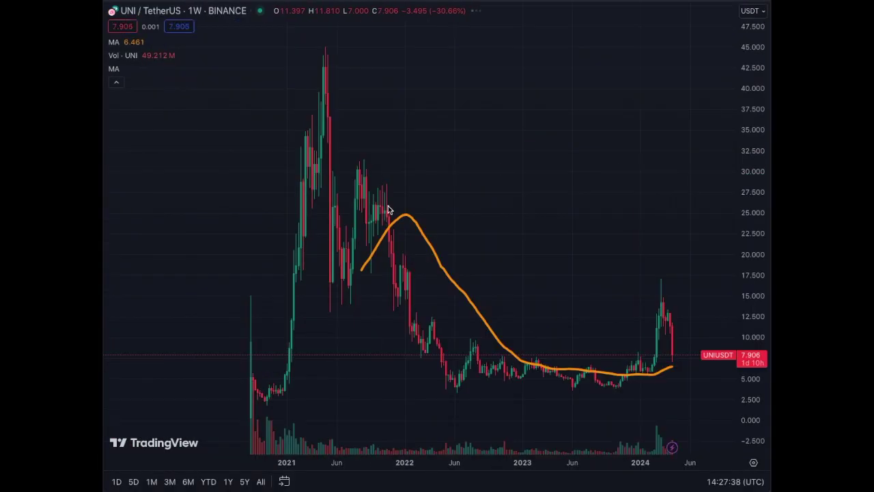
left_click(236, 10)
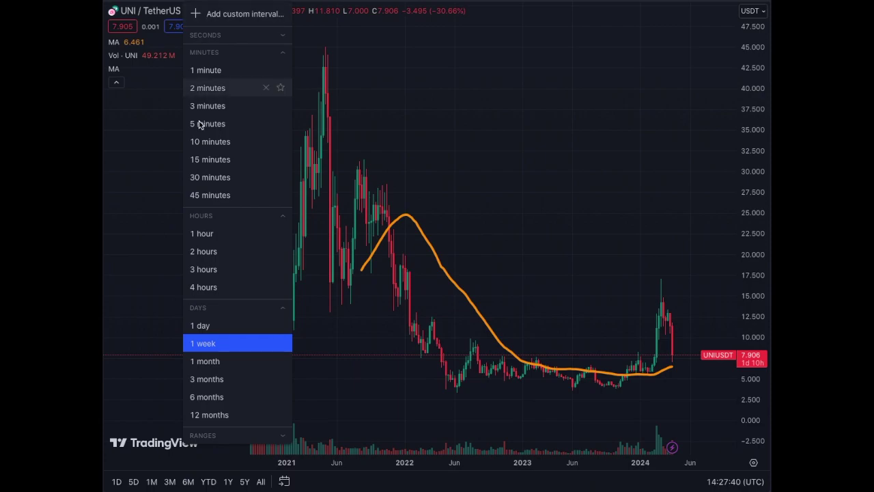
left_click(201, 327)
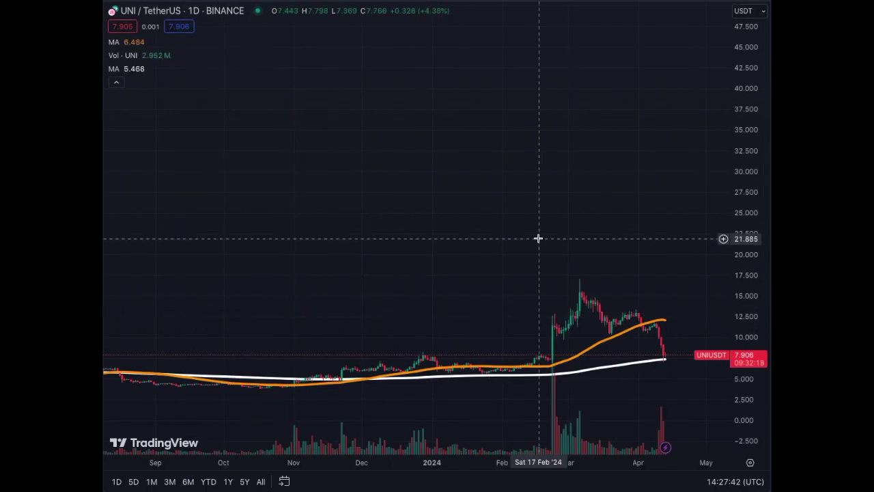
left_click_drag(736, 141, 737, 193)
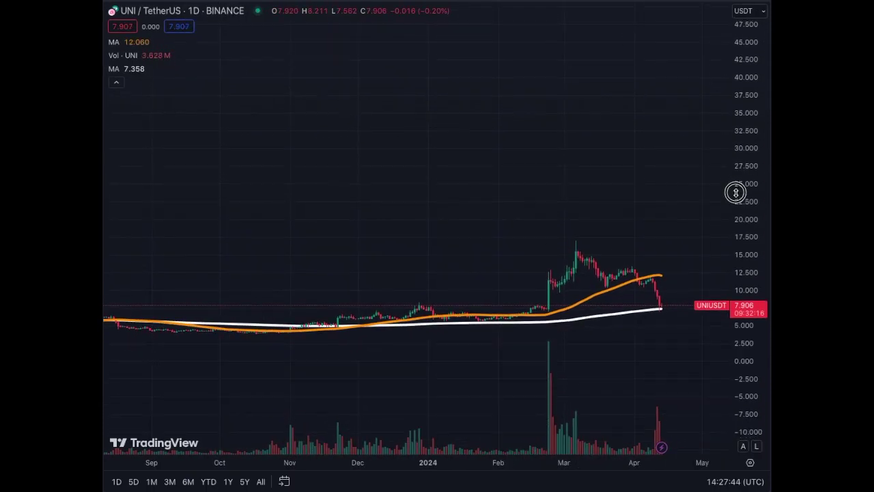
left_click_drag(688, 162, 610, 136)
left_click_drag(733, 273, 733, 231)
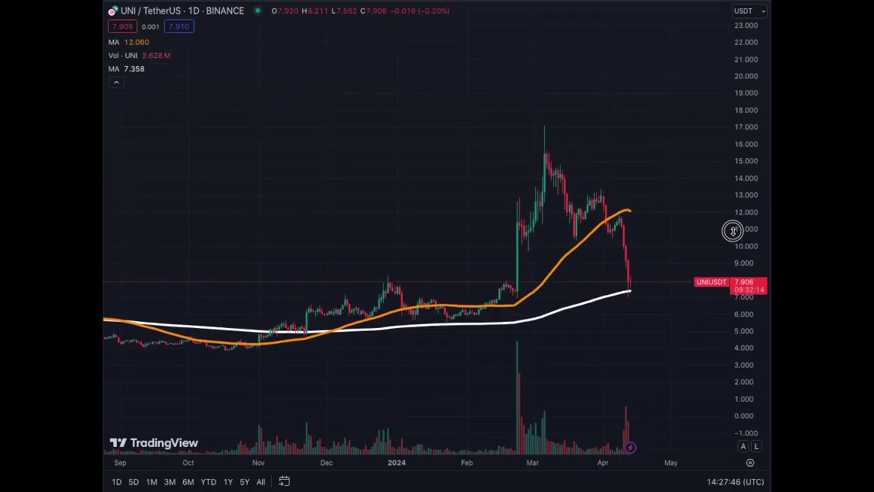
left_click_drag(665, 174, 665, 241)
left_click_drag(737, 321, 739, 267)
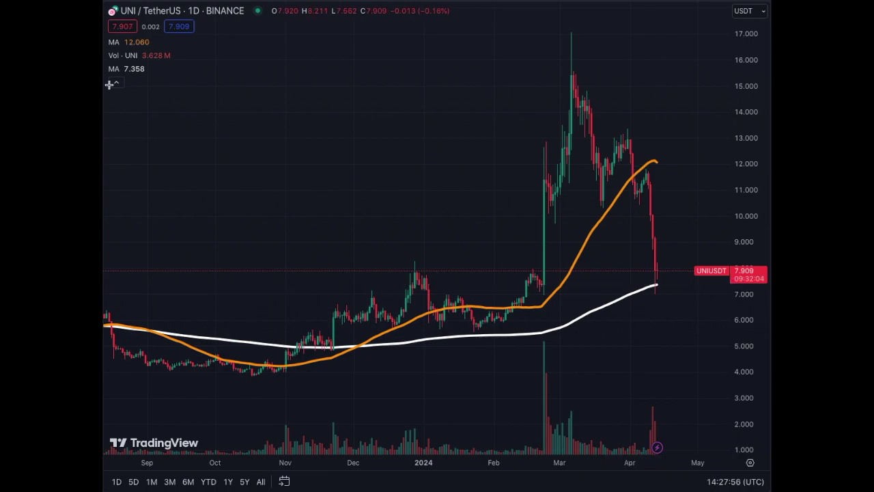
Step: Draw a rising trendline from the October low and a steeper one from the February low to 13.3
left_click(244, 383)
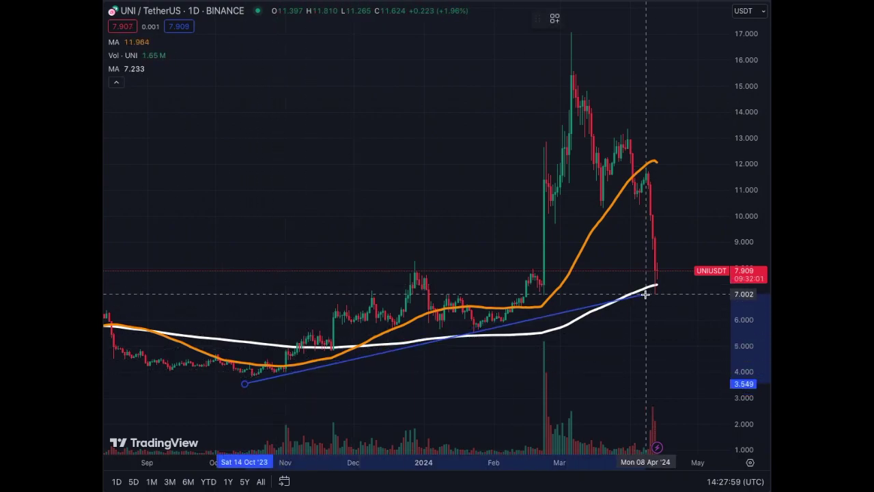
left_click(717, 270)
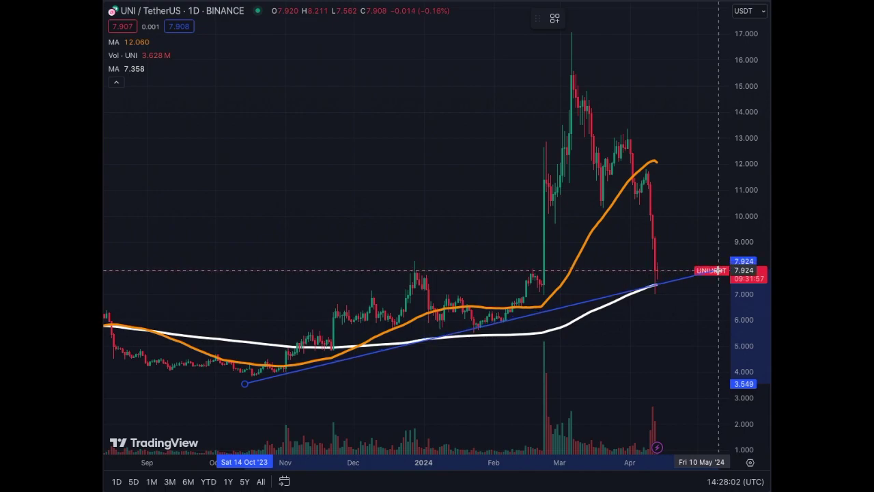
left_click_drag(286, 392, 266, 392)
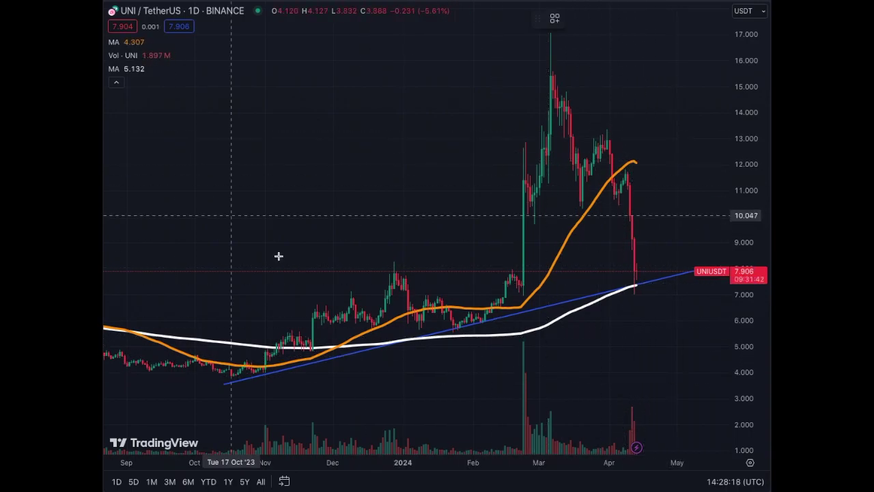
left_click(476, 331)
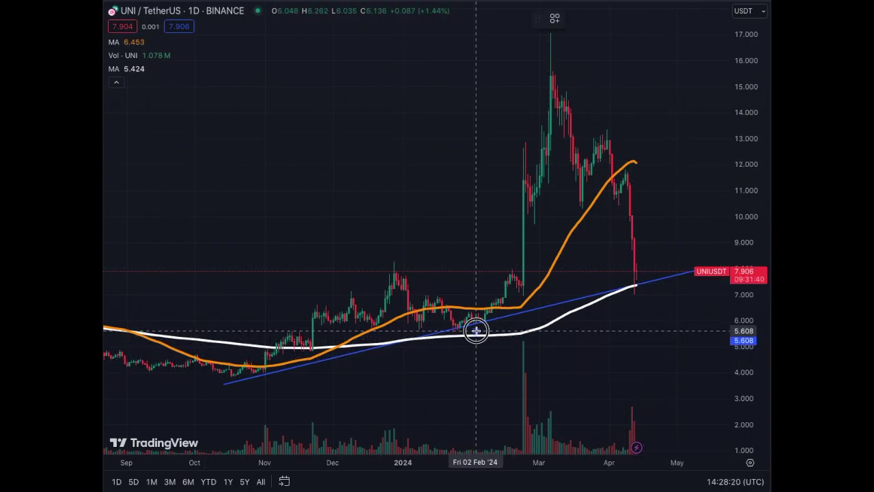
left_click(666, 124)
left_click_drag(476, 336, 472, 340)
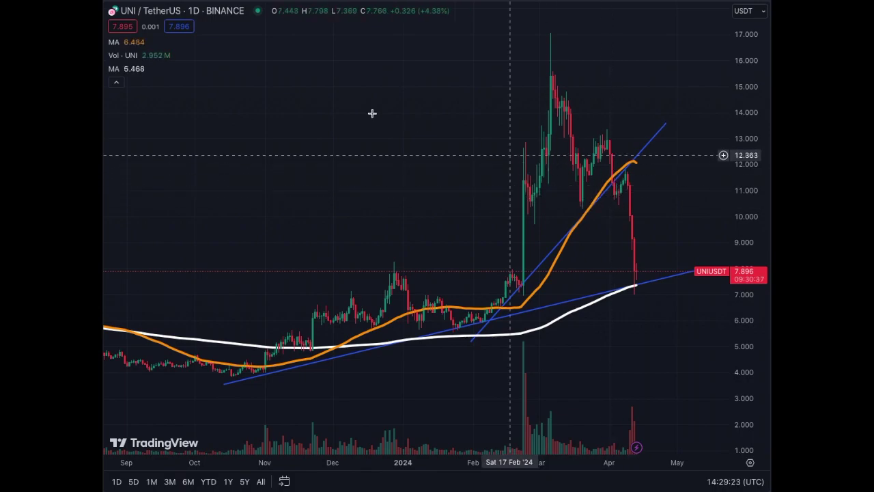
Step: Draw a level line at about 10.6 spanning early February to mid-May
left_click(513, 202)
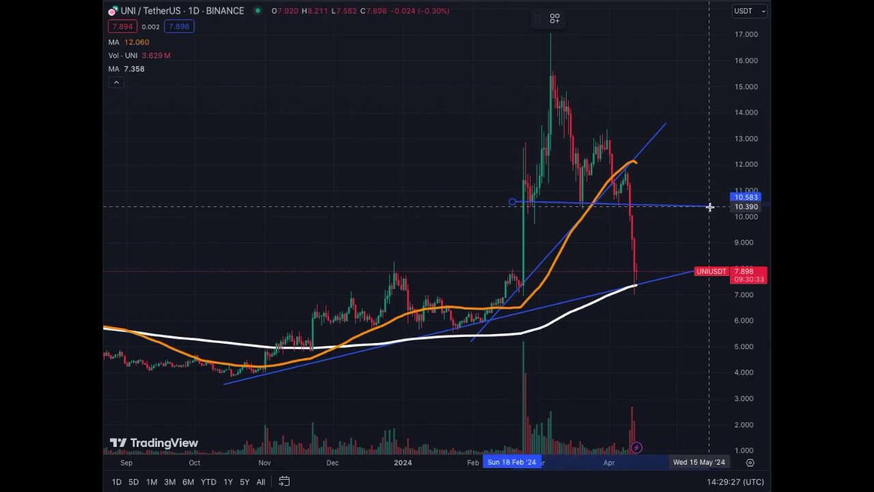
left_click(704, 201)
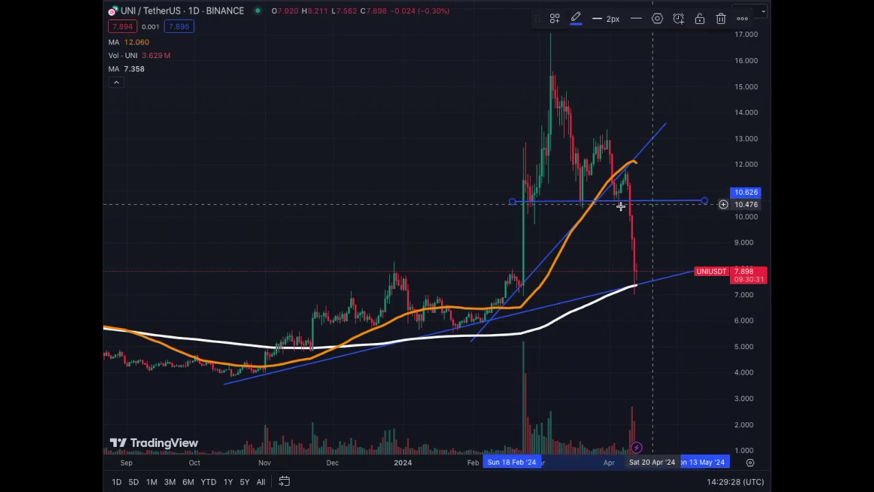
left_click_drag(512, 202, 476, 201)
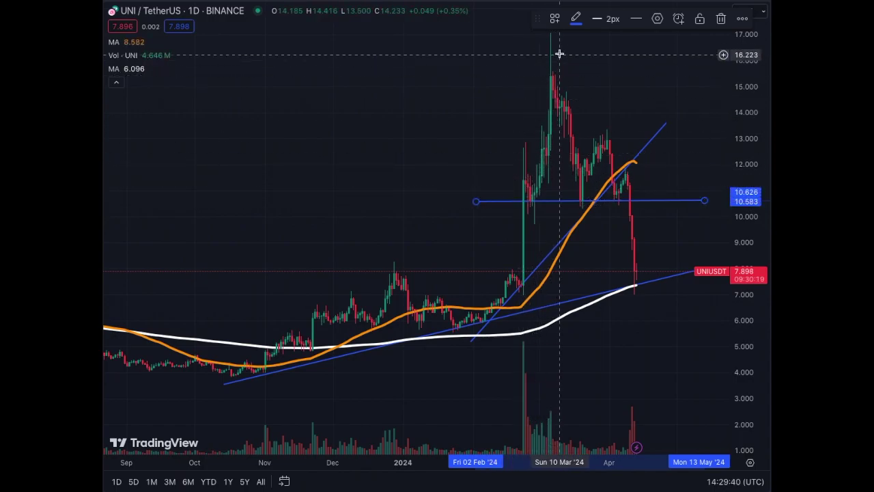
left_click_drag(583, 195, 582, 204)
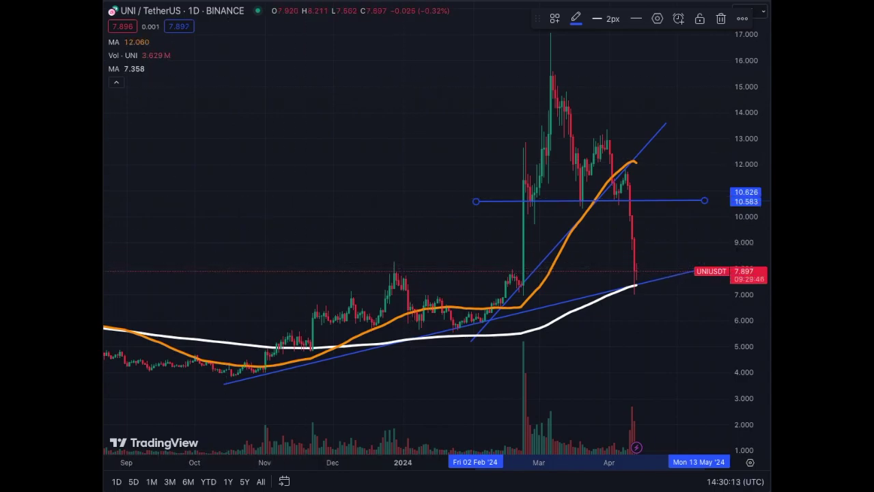
left_click(285, 241)
Step: Draw a flat blue line at about 7.9 from late November past the current price
mouse_move(308, 272)
left_mouse_down()
mouse_move(646, 286)
mouse_move(670, 269)
mouse_move(694, 272)
left_mouse_up()
left_click(678, 305)
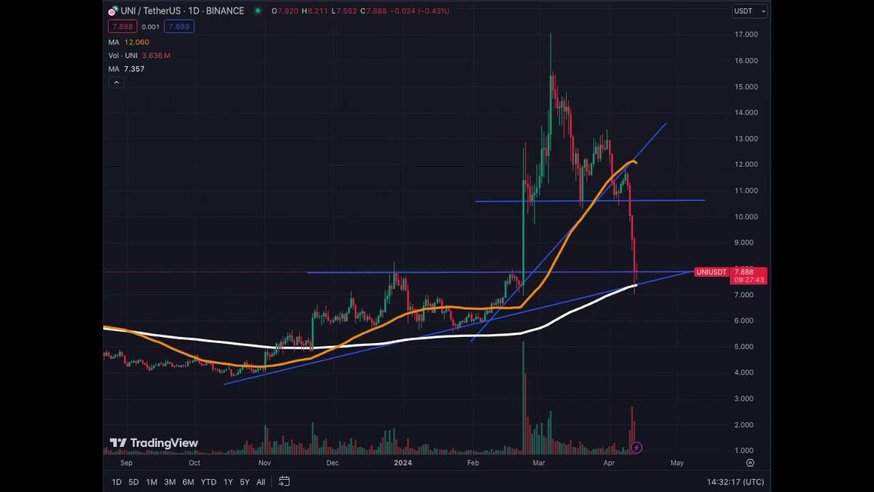
Step: Switch UNI to weekly candles and extend the 7.9 line back to August 2022
left_click(198, 11)
left_click(225, 345)
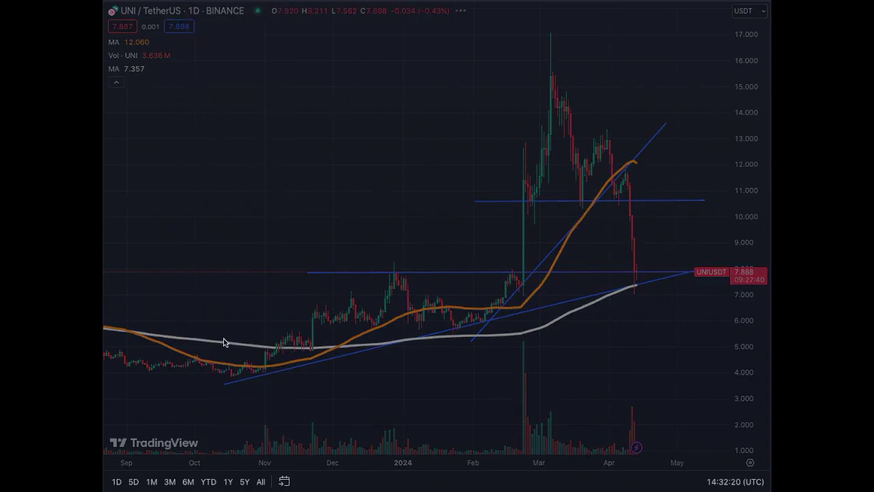
left_click_drag(751, 142, 744, 368)
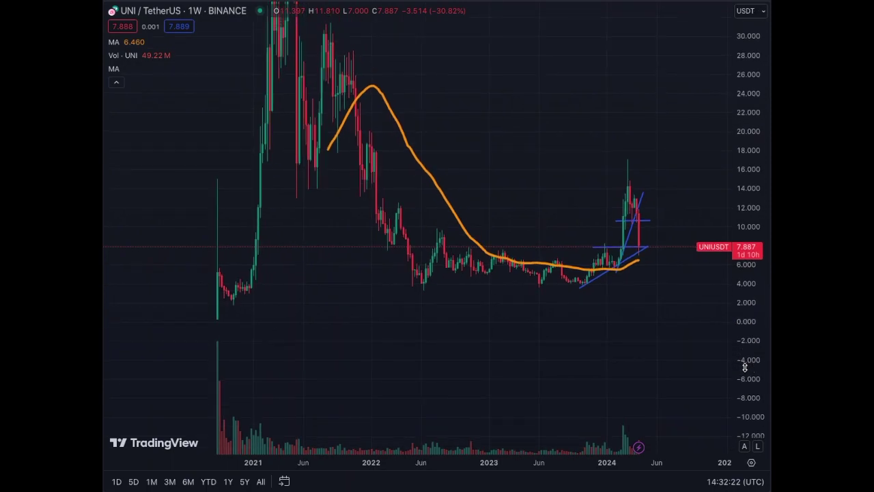
left_click_drag(736, 125, 743, 280)
left_click_drag(657, 335, 665, 391)
left_click_drag(751, 397, 739, 346)
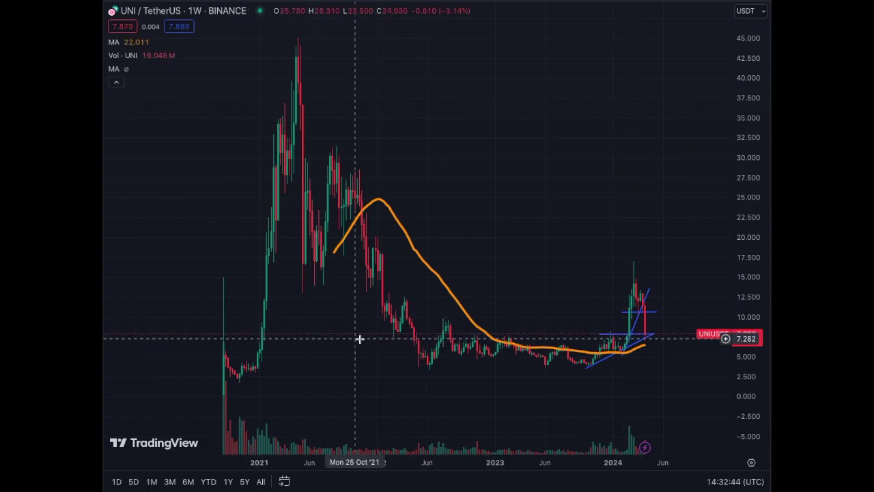
left_click_drag(595, 338, 451, 334)
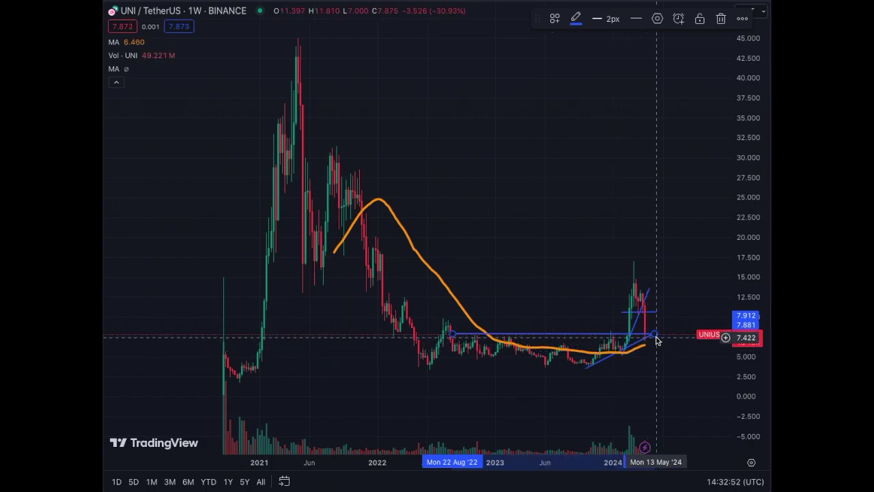
left_click(649, 364)
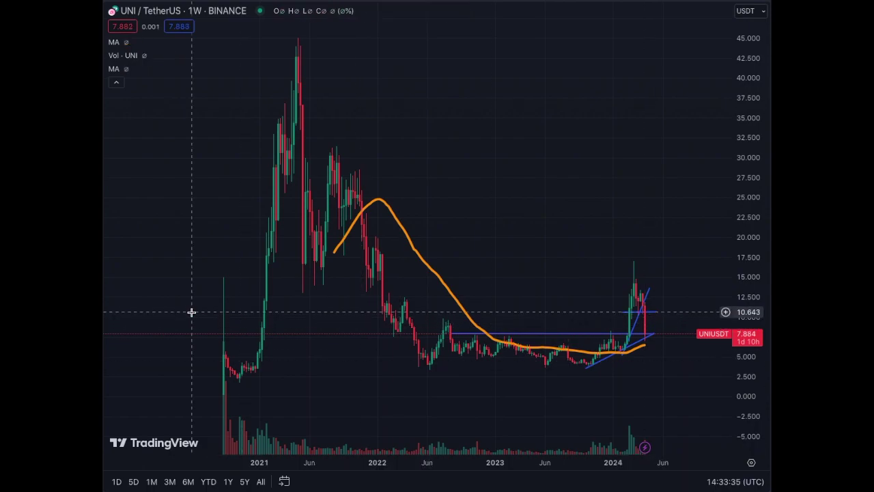
Step: Load the NEARUSD Binance chart on the 1-day interval
left_click(195, 10)
left_click(205, 326)
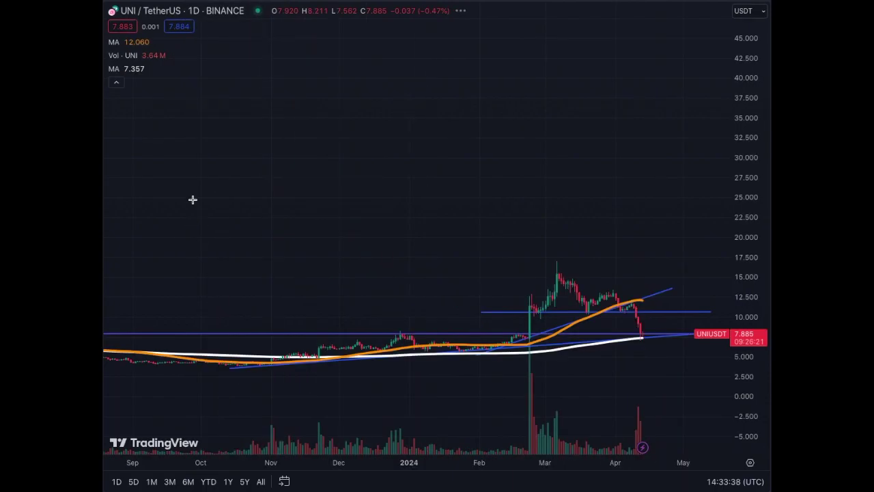
left_click(147, 10)
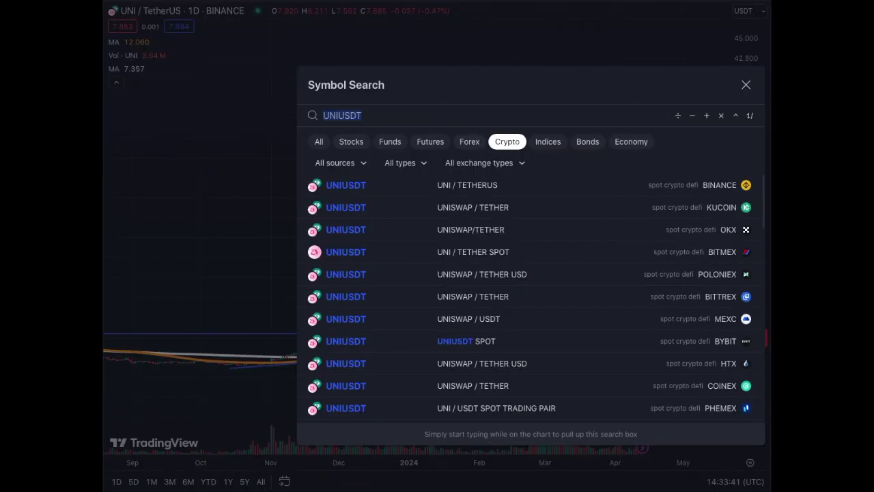
type("NEAR")
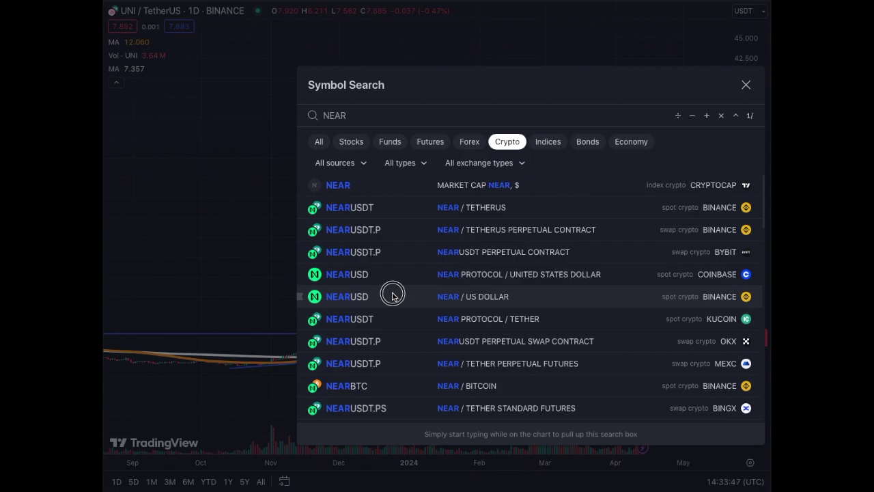
left_click(393, 296)
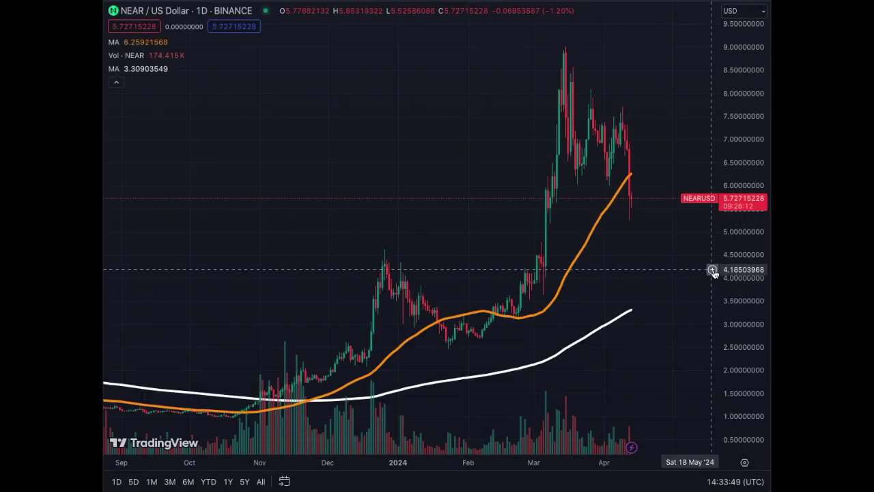
Step: Fit the price scale to about -2.5 to 9 and draw a trendline from the October low to 4.2
left_click_drag(737, 273, 703, 281)
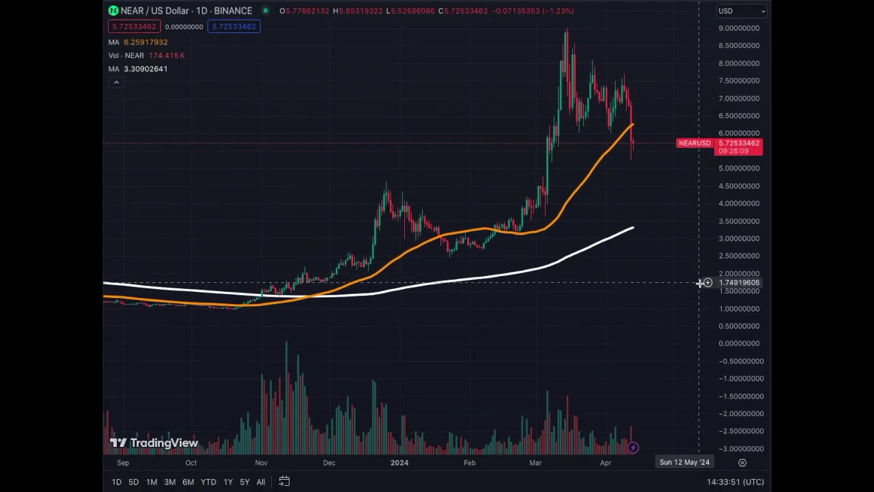
left_click_drag(733, 333, 728, 287)
left_click_drag(731, 244, 679, 353)
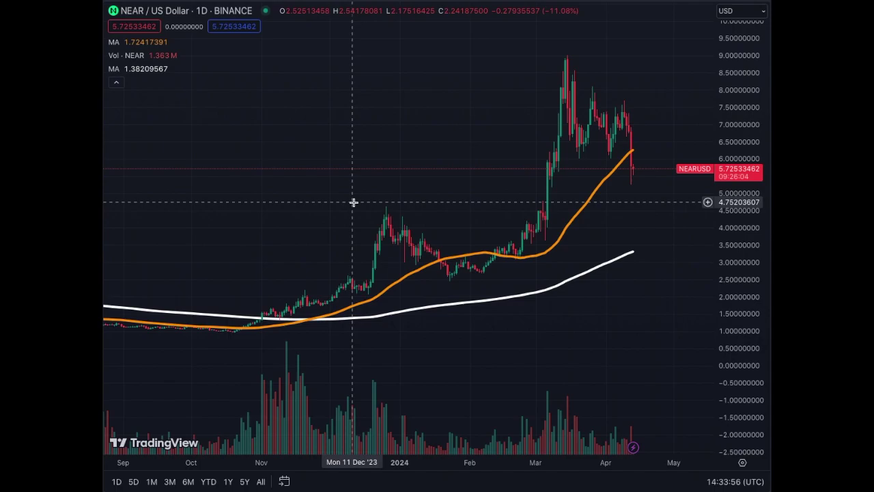
left_click(216, 337)
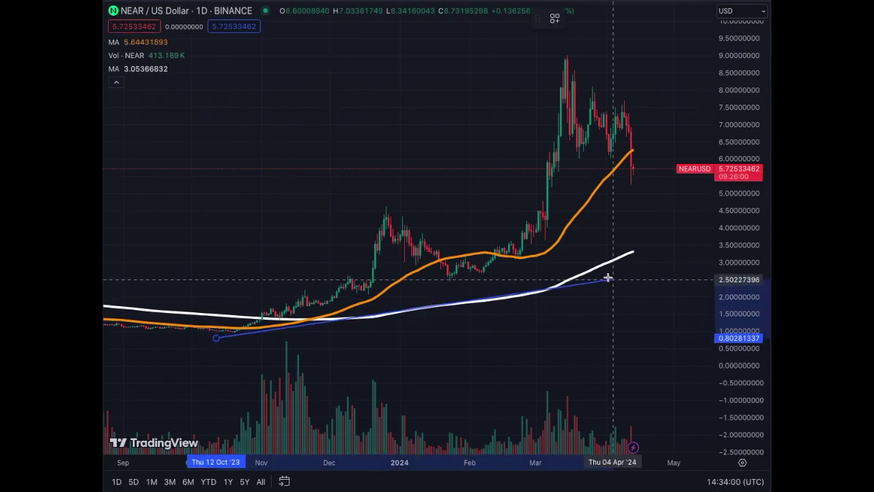
left_click(683, 224)
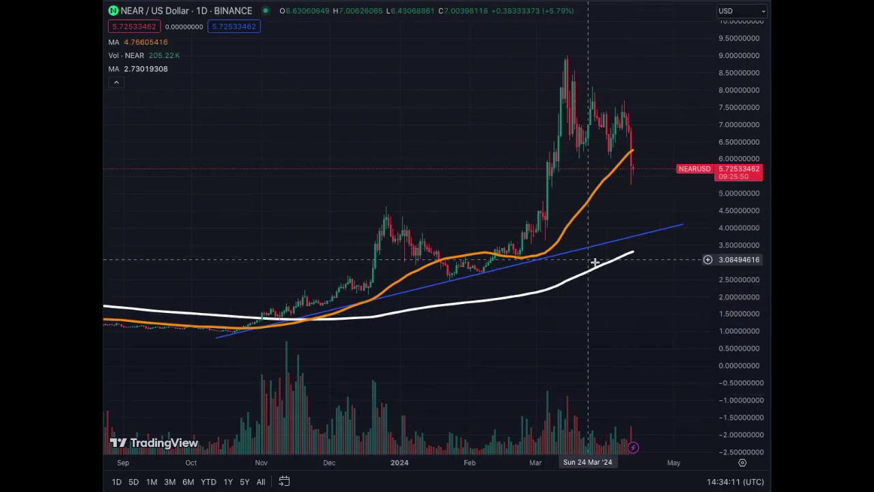
Step: Draw a steeper trendline from the late-January low toward 6.4
left_click(464, 287)
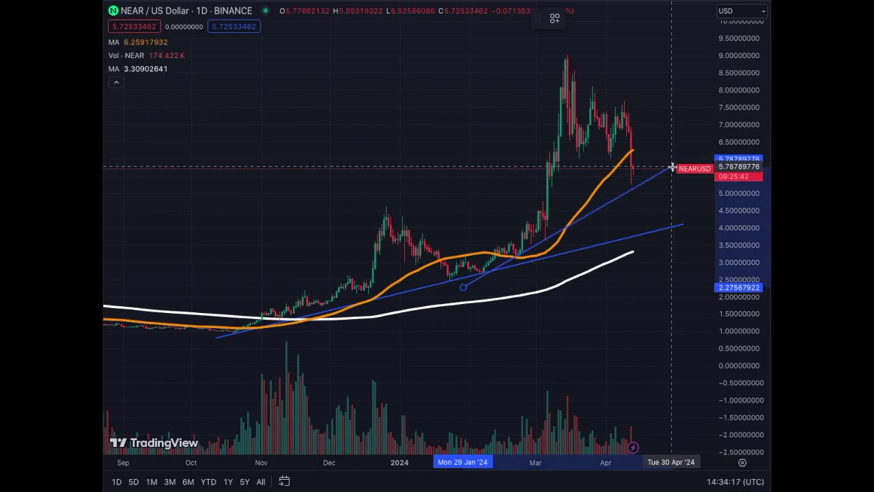
left_click(710, 145)
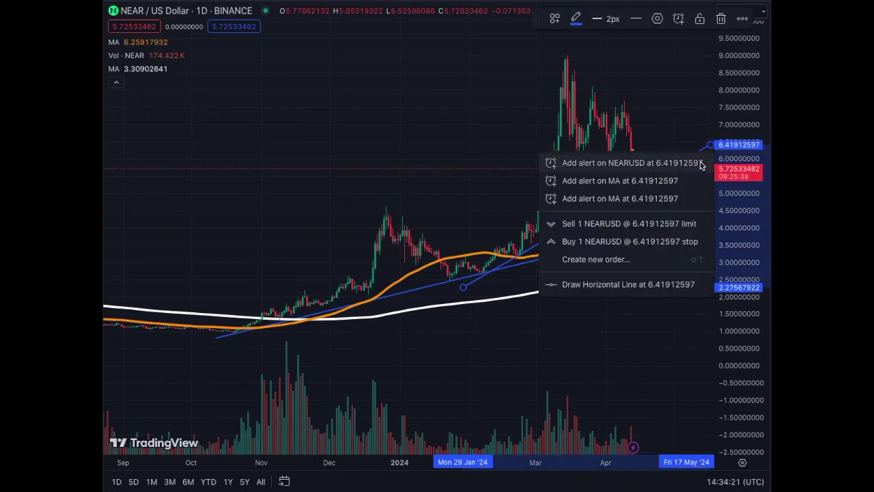
key("Escape")
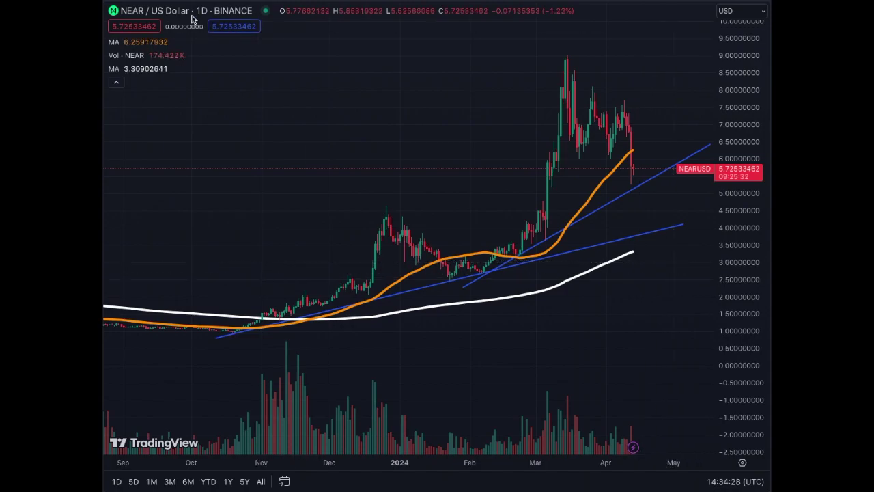
Step: Draw a steep trendline from the early-March low to near 9.7
left_click(538, 267)
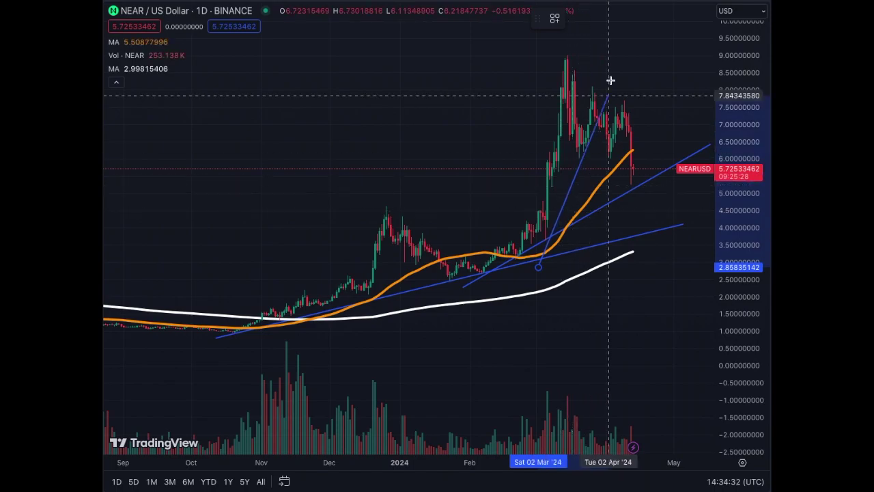
left_click(605, 26)
key("Escape")
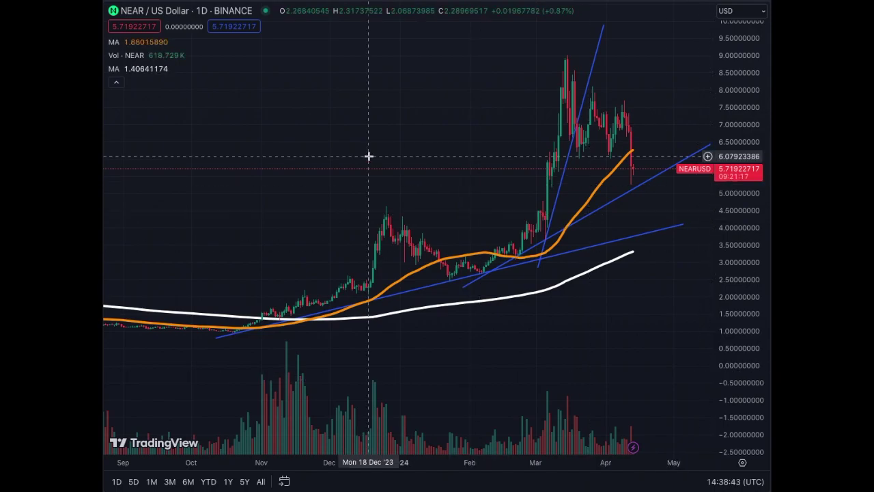
left_click(202, 10)
left_click(217, 343)
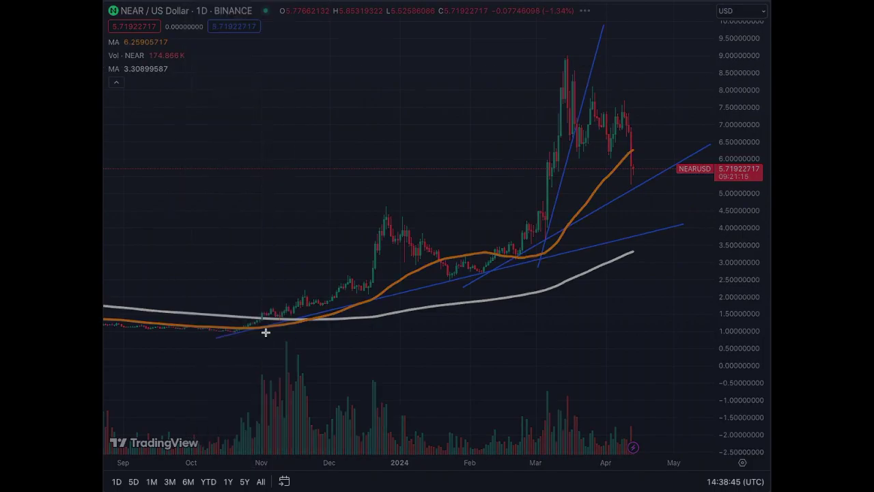
left_click_drag(740, 91, 745, 351)
left_click_drag(674, 353, 677, 421)
left_click_drag(738, 237, 704, 367)
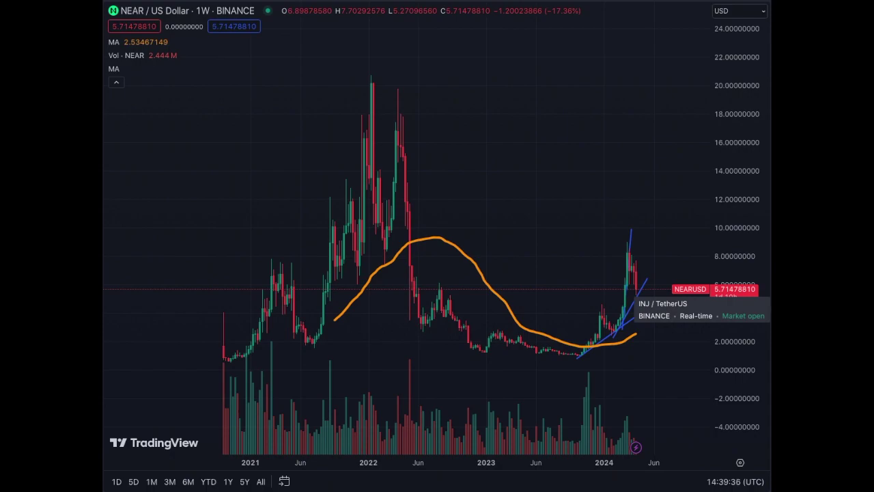
left_click(203, 11)
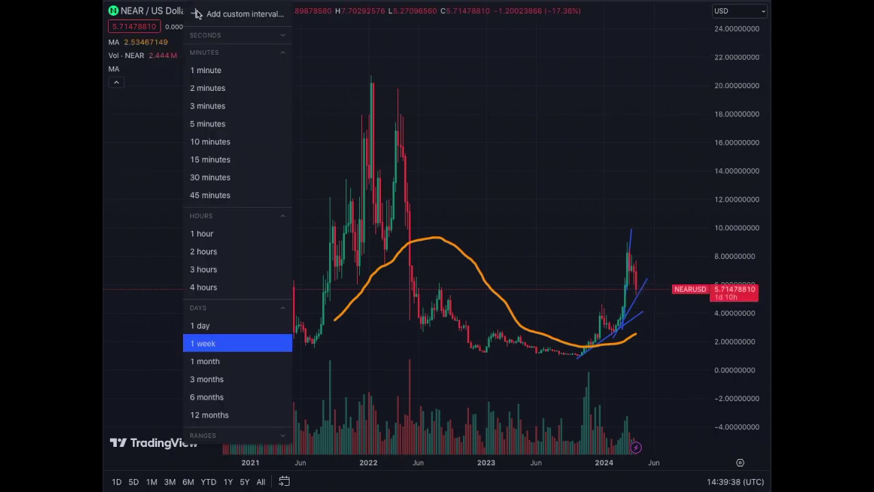
left_click(204, 326)
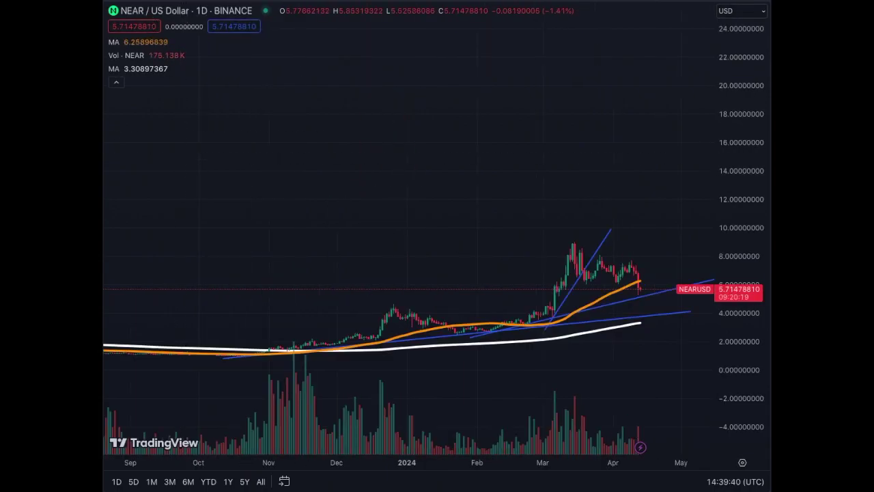
left_click(151, 11)
Step: Load the ICP/US Dollar Binance chart and compress the price scale to fit
type("ICP")
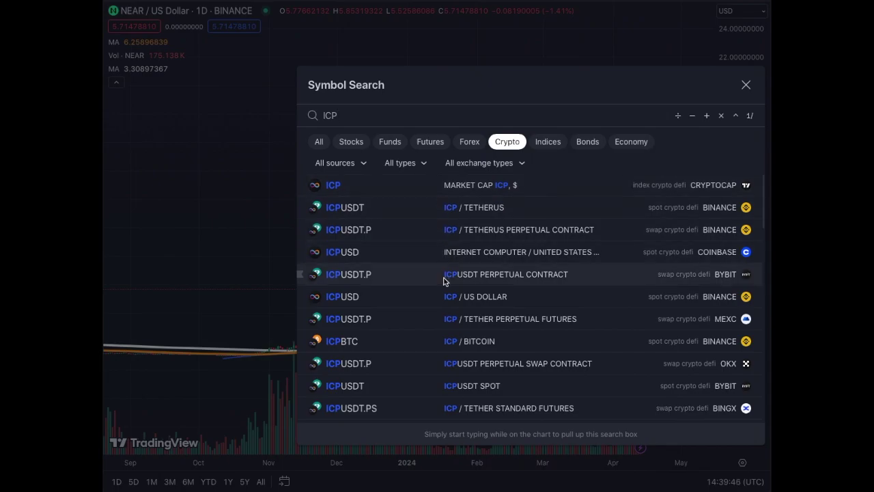
left_click(439, 301)
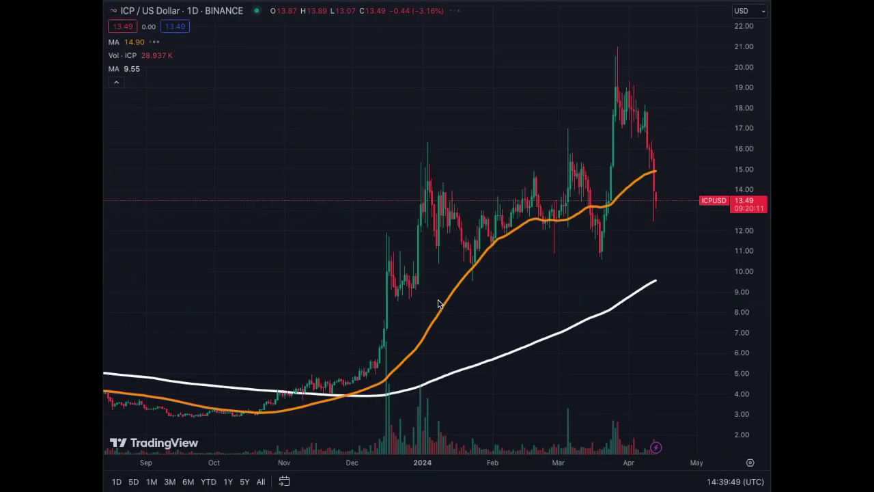
left_click_drag(754, 103, 739, 272)
Step: Draw a rising trendline from the mid-November 2023 low through the March lows
key("alt+t")
left_click(321, 343)
left_click(673, 210)
left_click_drag(673, 210, 722, 151)
left_click(722, 152)
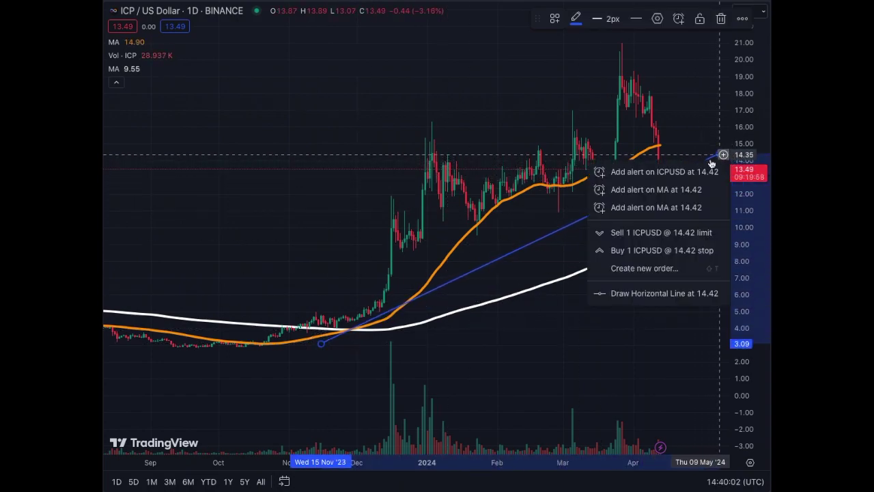
left_click(347, 360)
left_click_drag(322, 345, 307, 349)
left_click(427, 402)
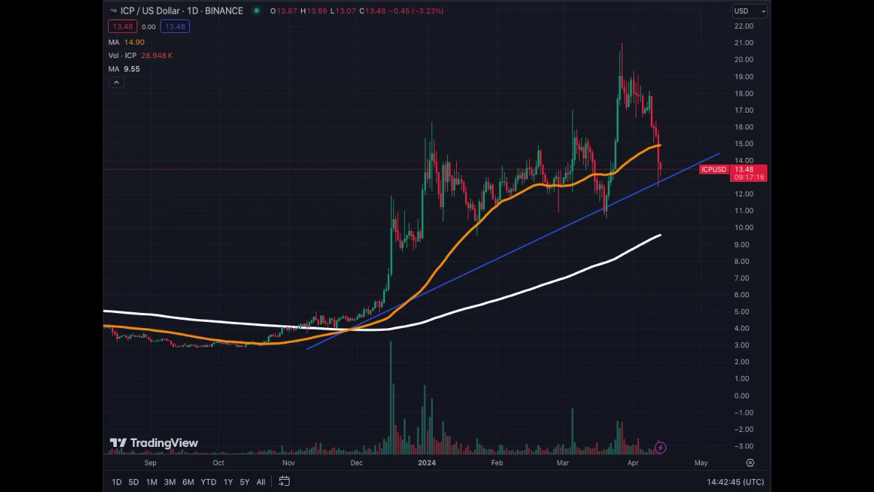
Step: Switch ICP to weekly candles and squeeze the price scale to reveal the 2021 peak
left_click(194, 11)
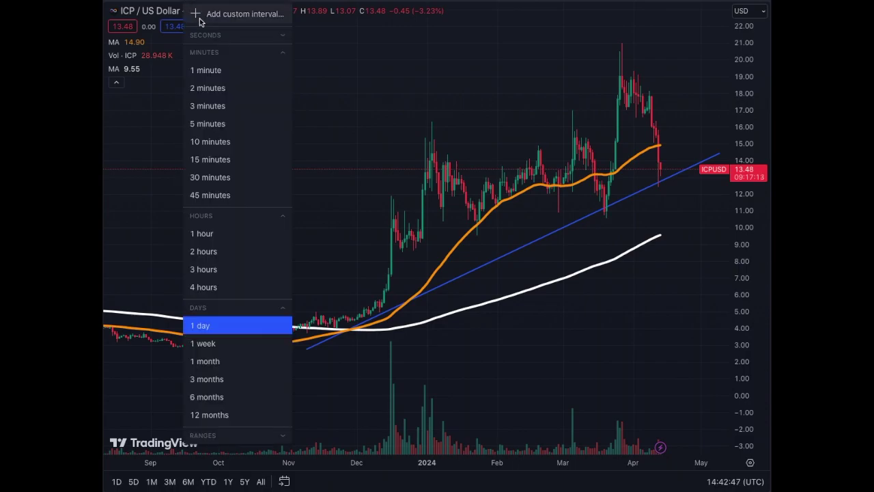
left_click(225, 346)
left_click_drag(738, 120, 719, 297)
left_click_drag(745, 103, 743, 361)
left_click_drag(742, 146, 705, 390)
left_click_drag(743, 219, 696, 332)
left_click_drag(748, 205, 709, 353)
left_click_drag(741, 225, 705, 344)
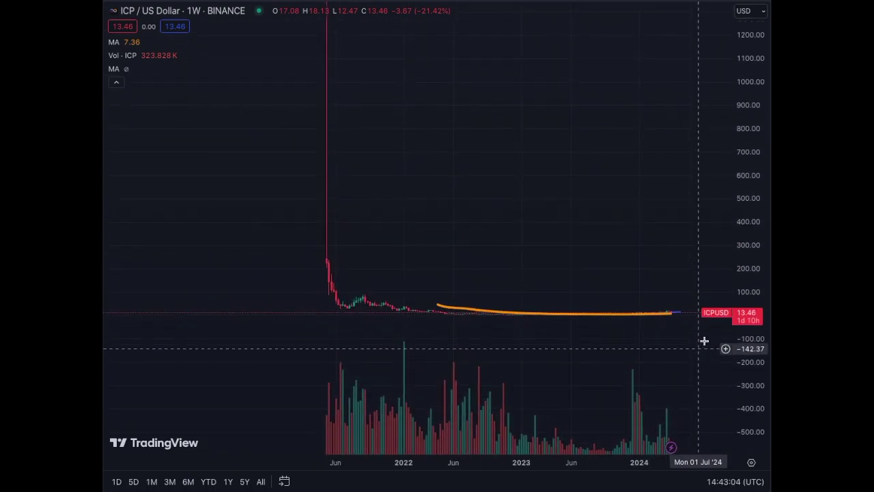
left_click_drag(740, 185, 731, 328)
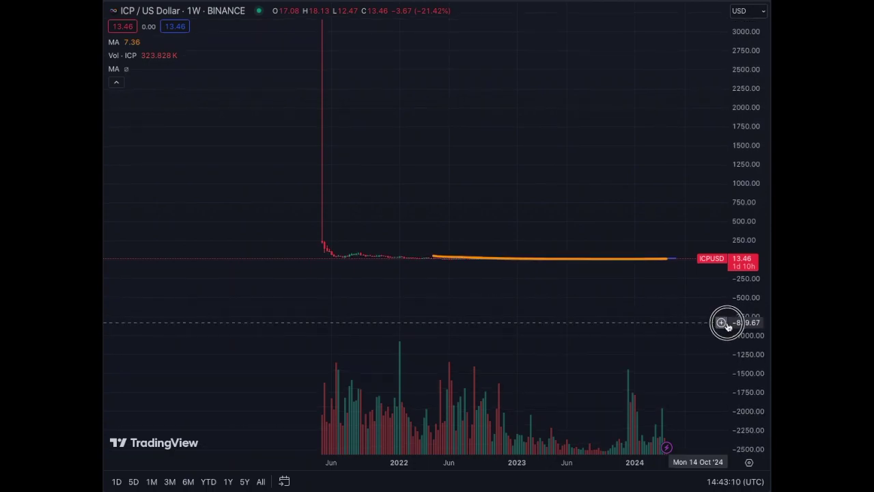
Step: Pan and stretch the weekly chart to frame history from near 240 down to 13.46
left_click_drag(670, 303, 666, 338)
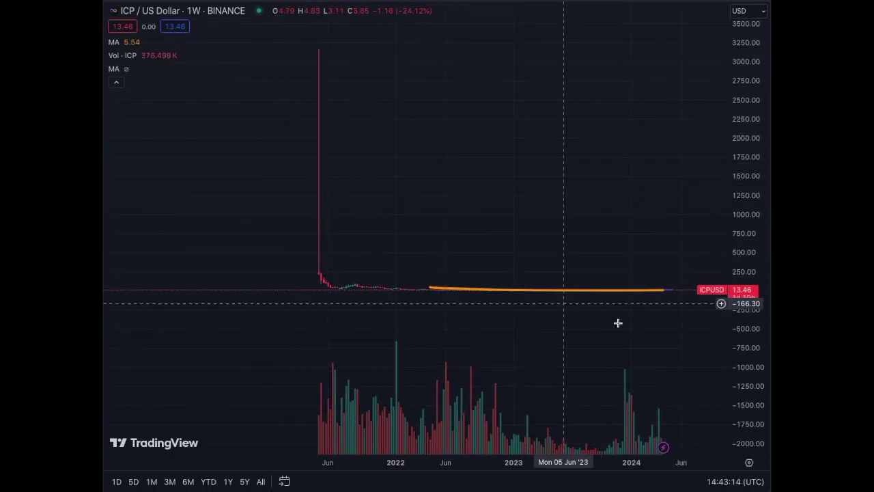
left_click_drag(741, 321, 730, 244)
left_click_drag(648, 210, 658, 164)
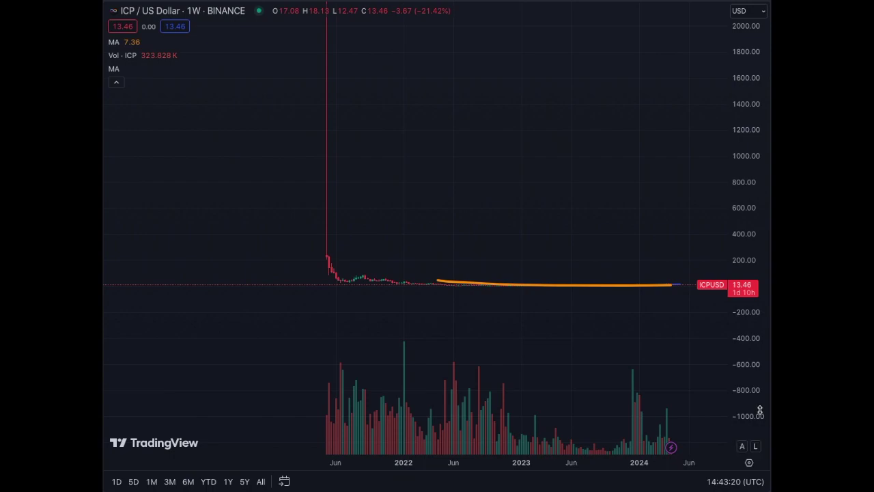
left_click_drag(744, 400, 758, 294)
left_click_drag(674, 237, 677, 166)
left_click_drag(756, 375, 752, 355)
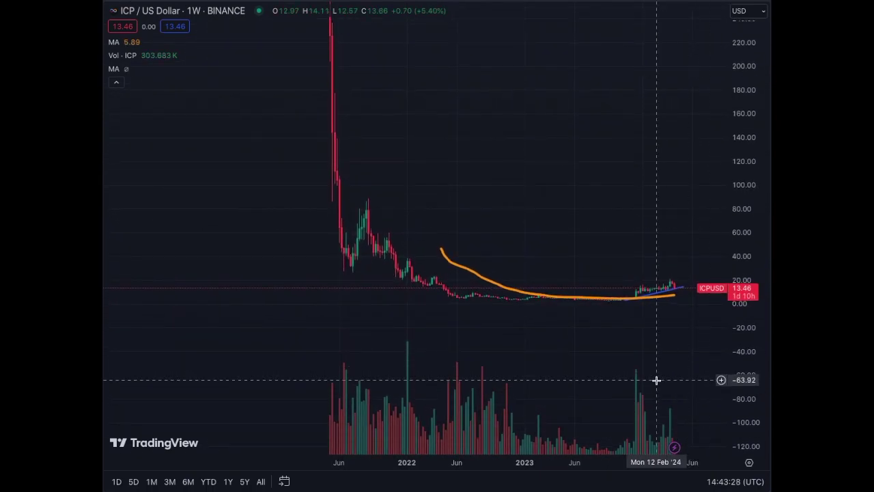
left_click_drag(655, 366, 644, 385)
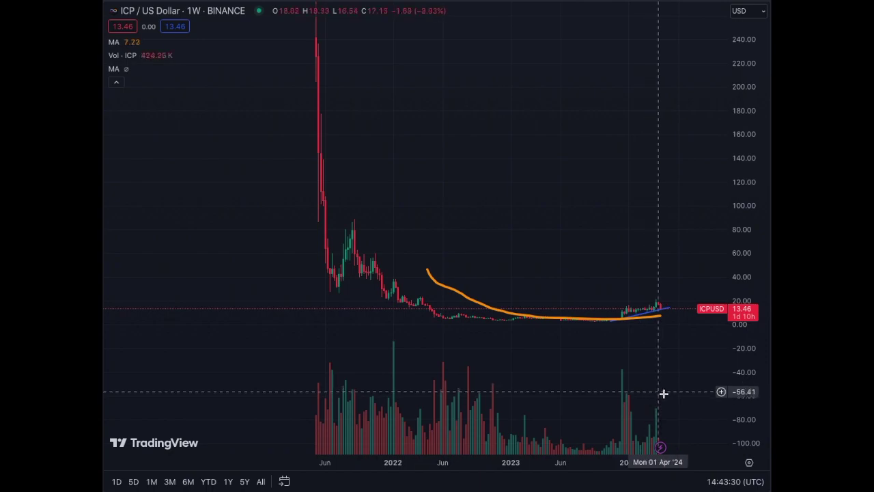
left_click_drag(743, 407, 742, 399)
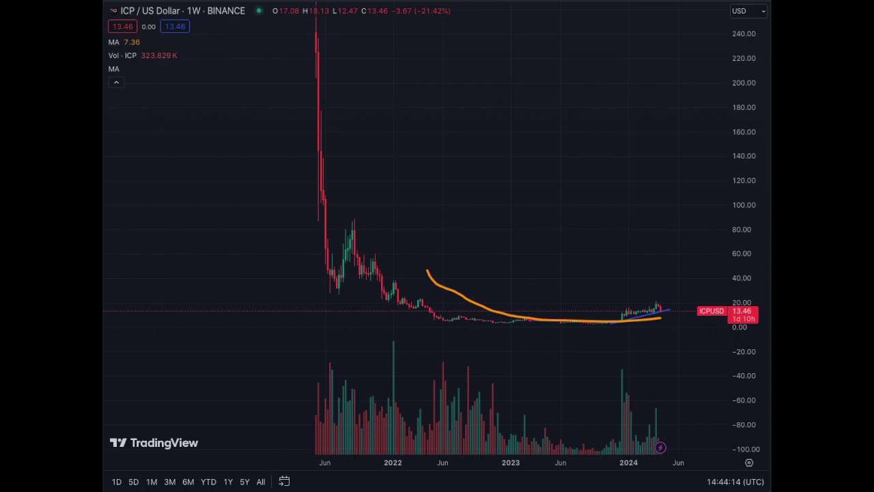
Step: Return to daily candles and load the LTCUSDT SPOT Bybit chart
left_click(194, 10)
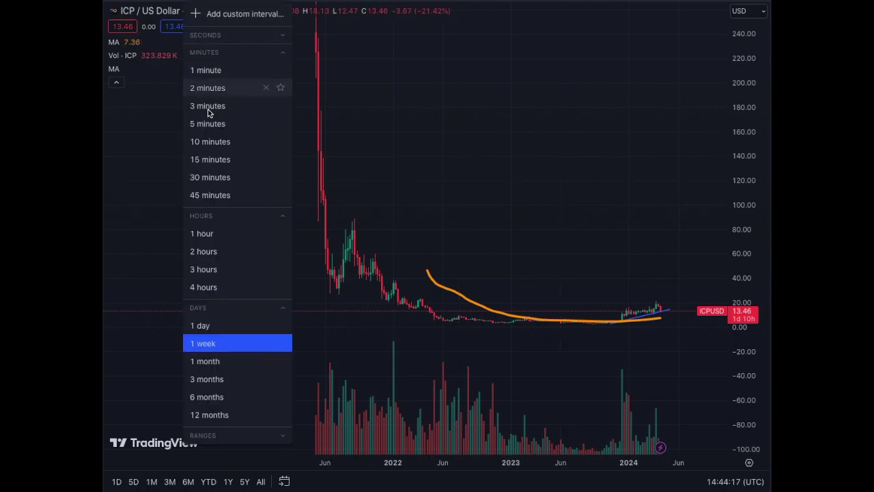
left_click(204, 325)
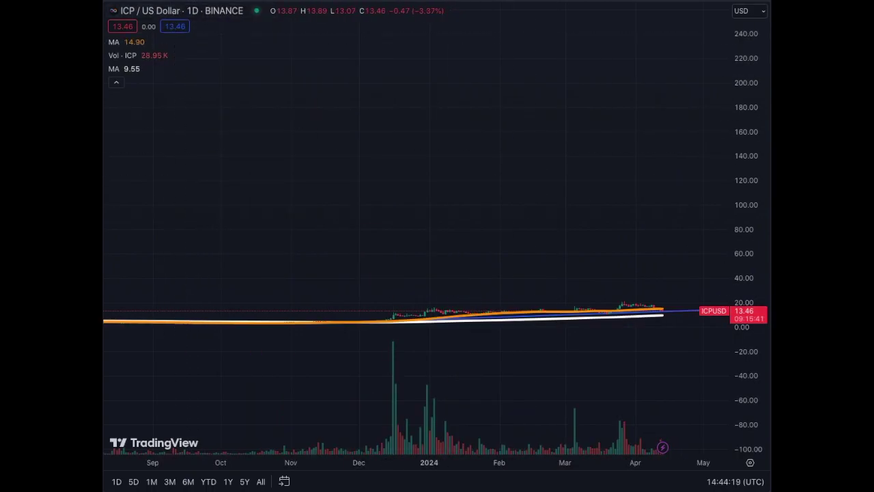
left_click(171, 8)
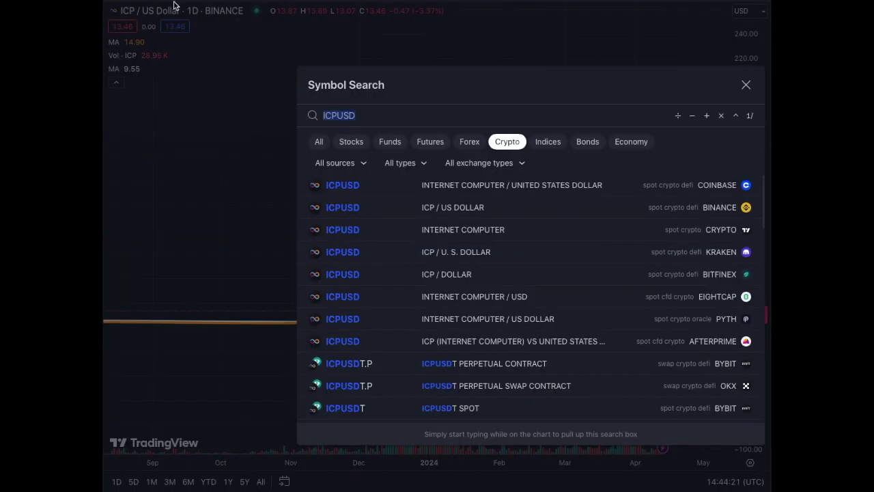
type("LTC")
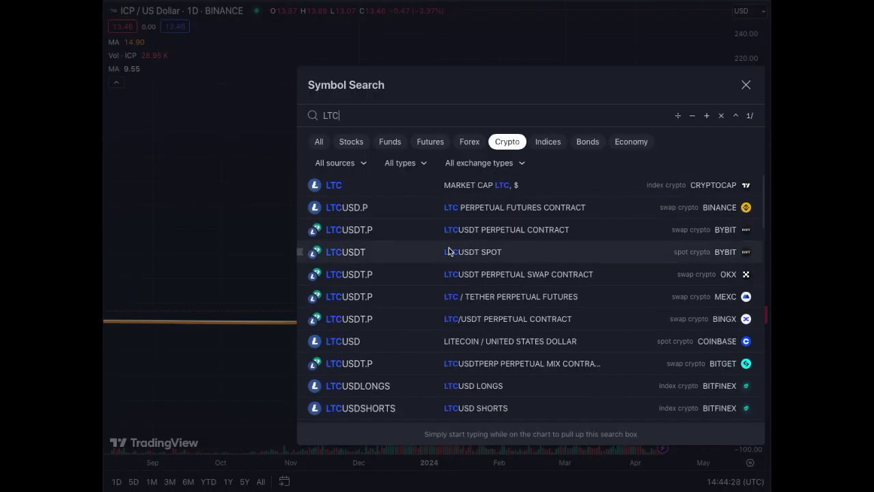
left_click(449, 252)
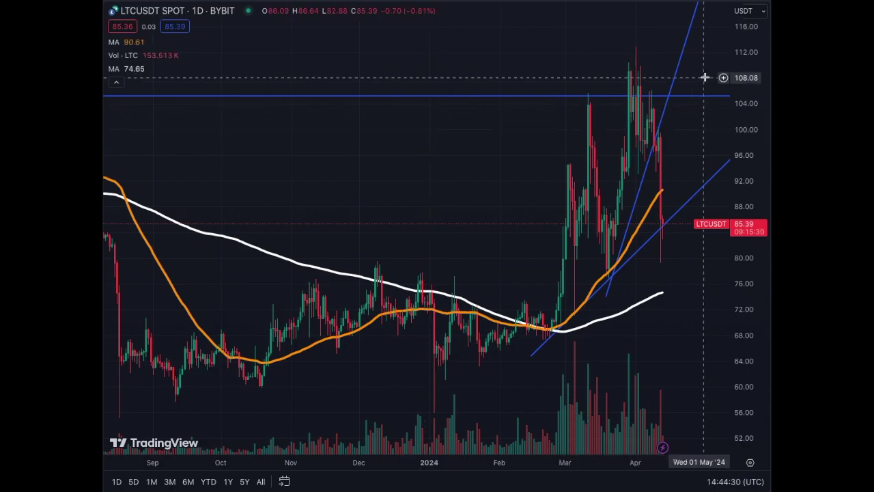
Step: Rescale and pan the LTC chart to show the blue levels near 105 and 120
left_click_drag(744, 79, 683, 248)
left_click_drag(749, 250, 748, 246)
left_click_drag(693, 259, 692, 328)
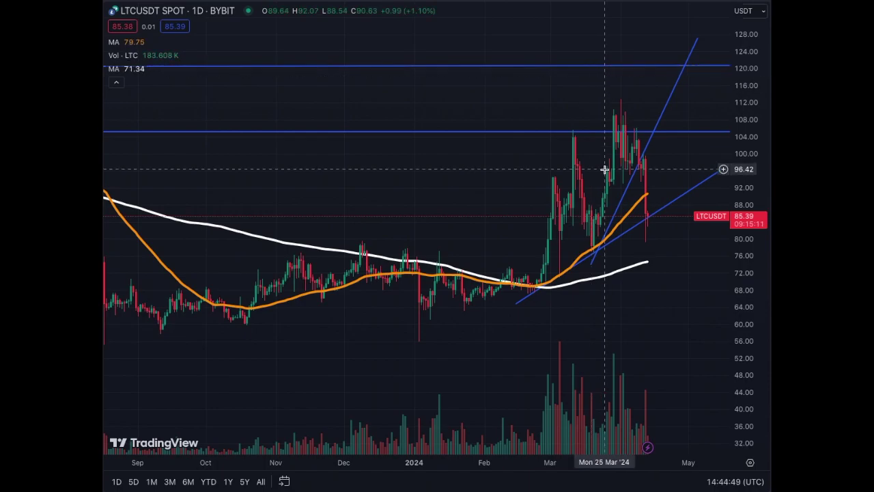
left_click(643, 165)
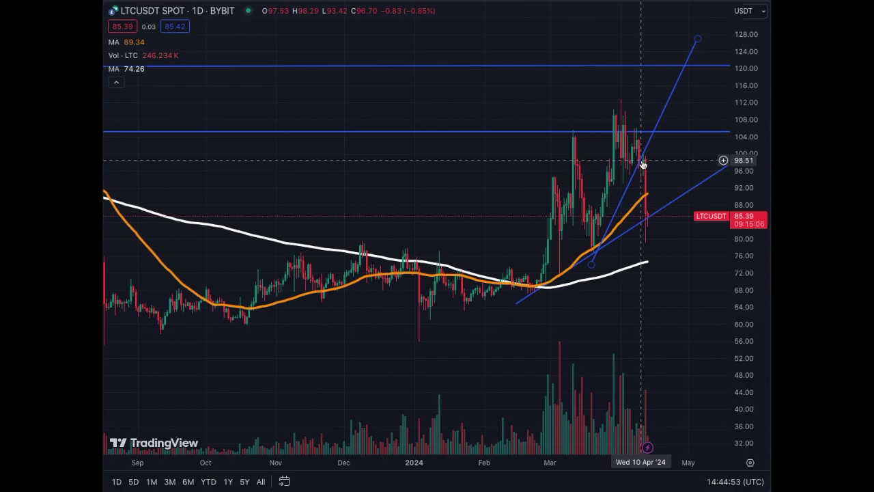
left_click(646, 160)
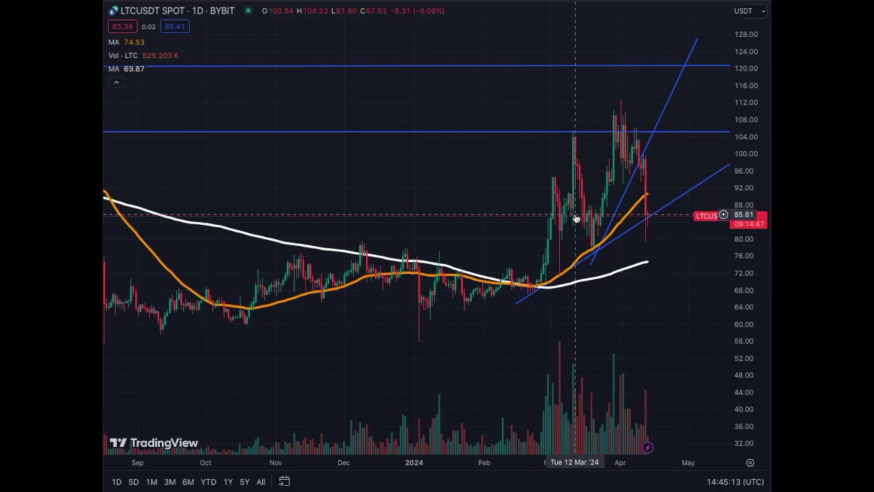
left_click(650, 220)
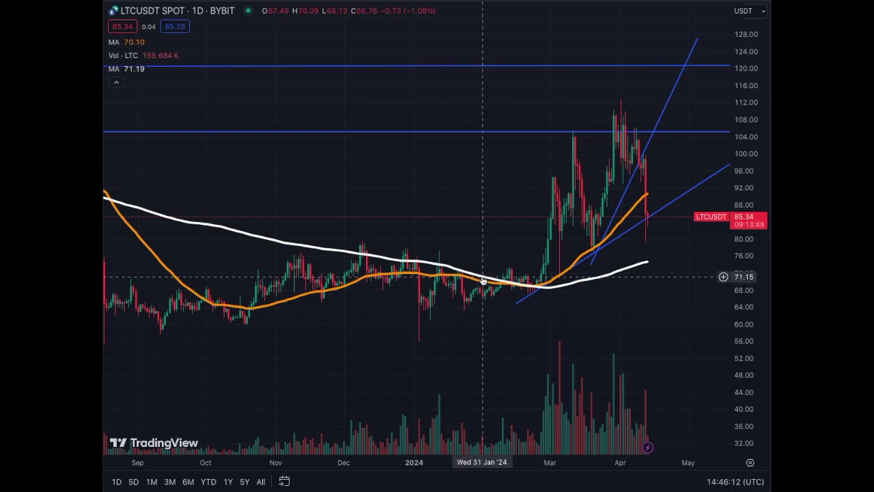
Step: Show LTCUSDT on weekly candles zoomed out, and extend the trendline's lower end down-left
left_click(190, 2)
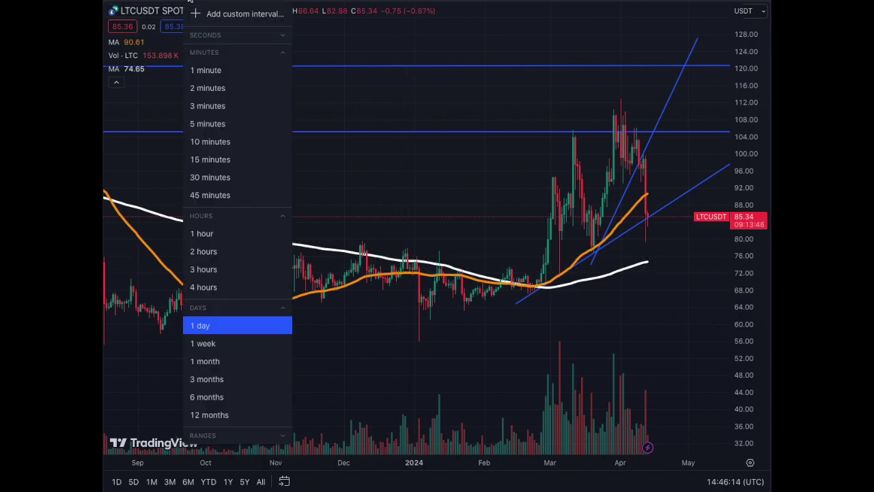
left_click(232, 344)
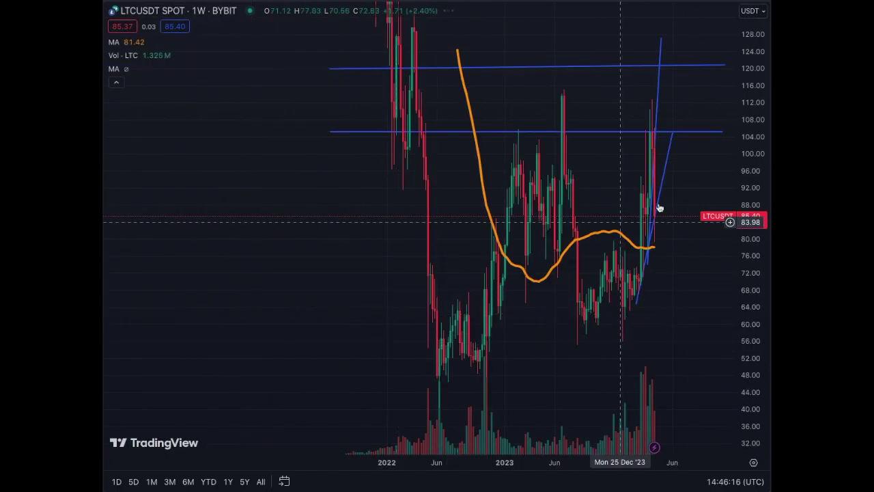
left_click(689, 355)
left_click_drag(689, 356, 713, 354)
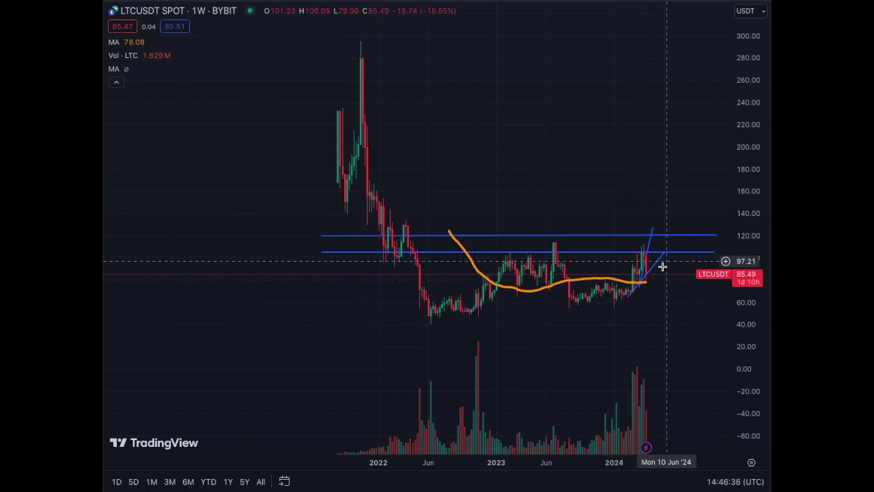
left_click_drag(627, 297, 613, 317)
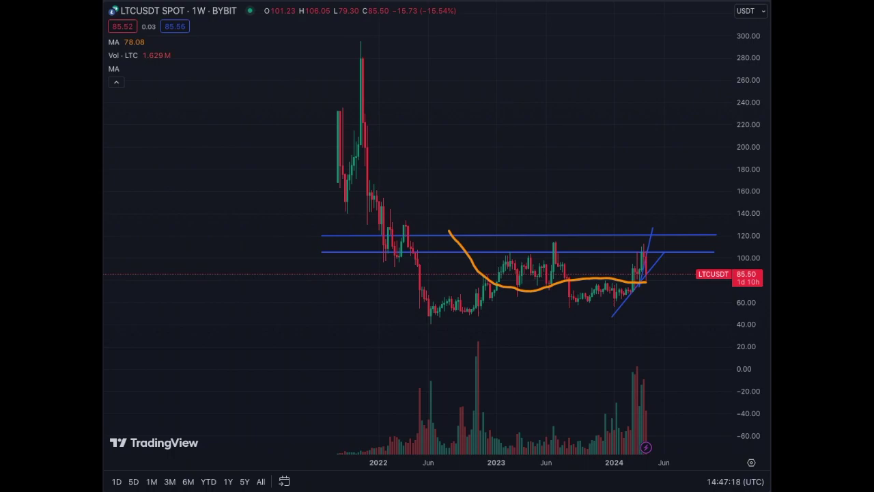
Step: Set the daily interval and load the MATICUSDT Binance chart
key("1")
key("d")
key("Return")
type("MAT")
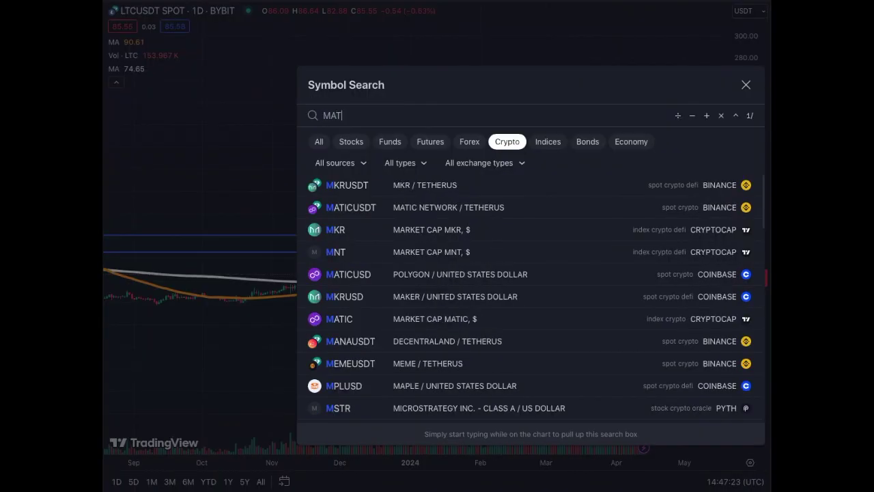
type("IC")
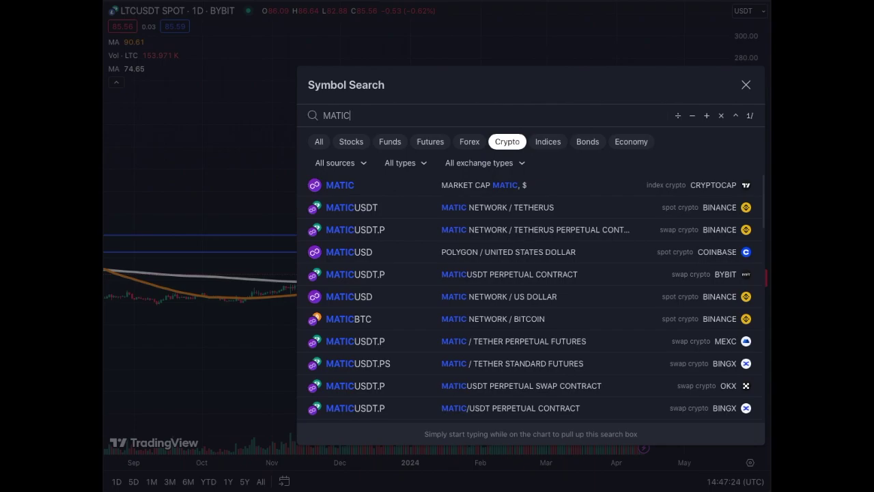
left_click(389, 207)
Step: Rescale the MATIC price axis to frame price near 0.7565
left_click_drag(749, 84, 749, 109)
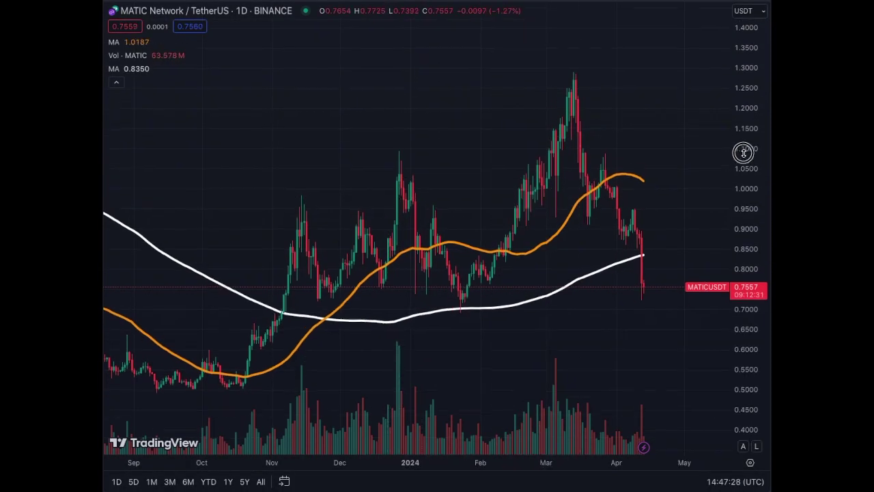
left_click_drag(674, 318, 715, 347)
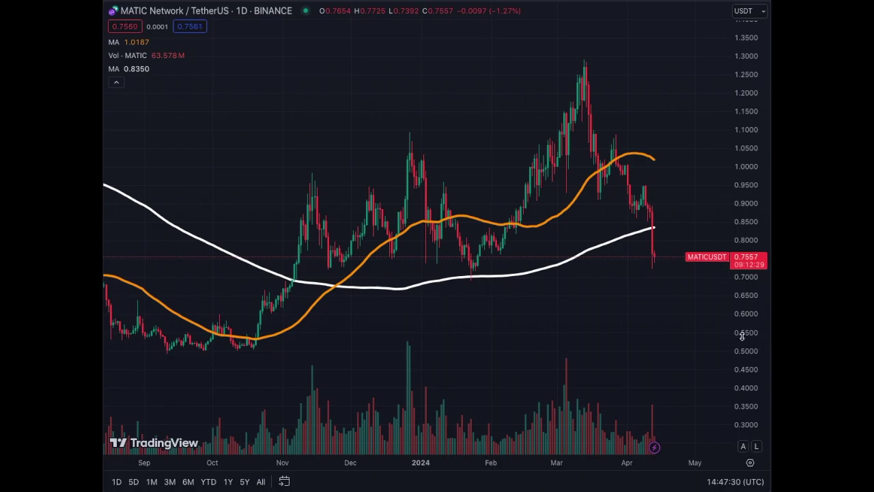
left_click_drag(745, 214, 744, 184)
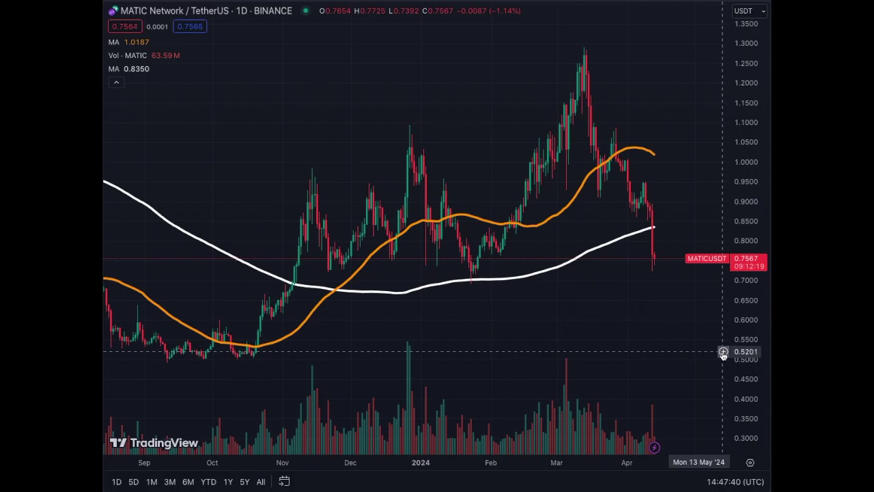
Step: Draw a rising trendline from MATIC's early-October low to near 0.94 in May
left_click(213, 371)
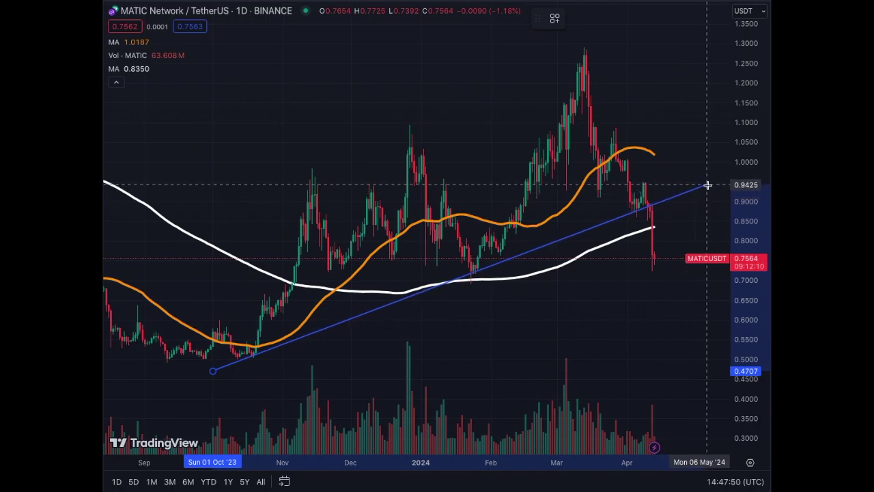
left_click(708, 185)
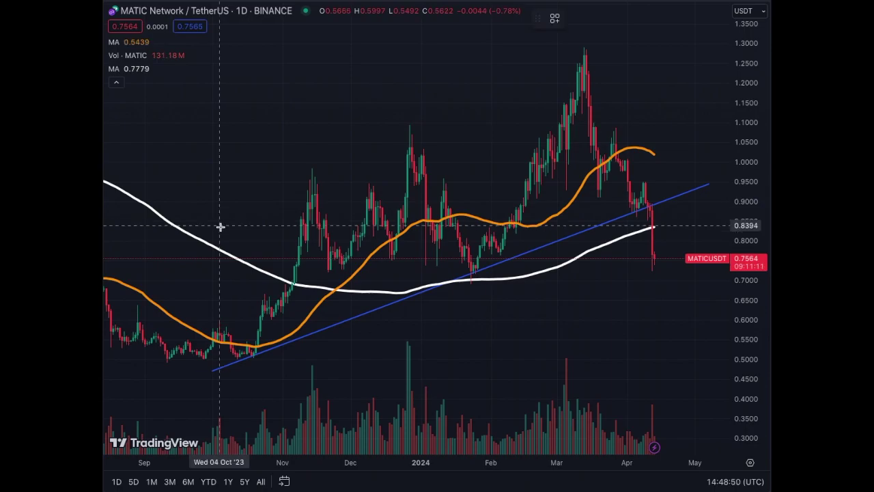
Step: Draw a horizontal support line at about 0.755 from October to May
left_click(206, 259)
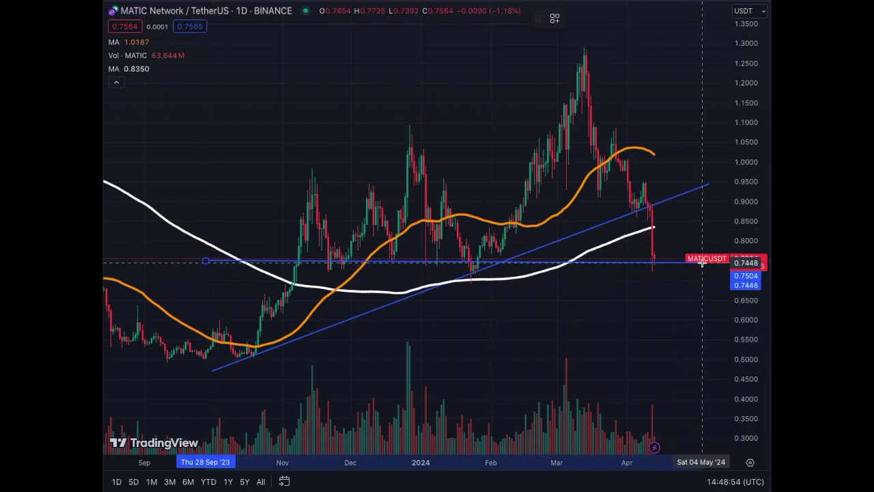
left_click(685, 260)
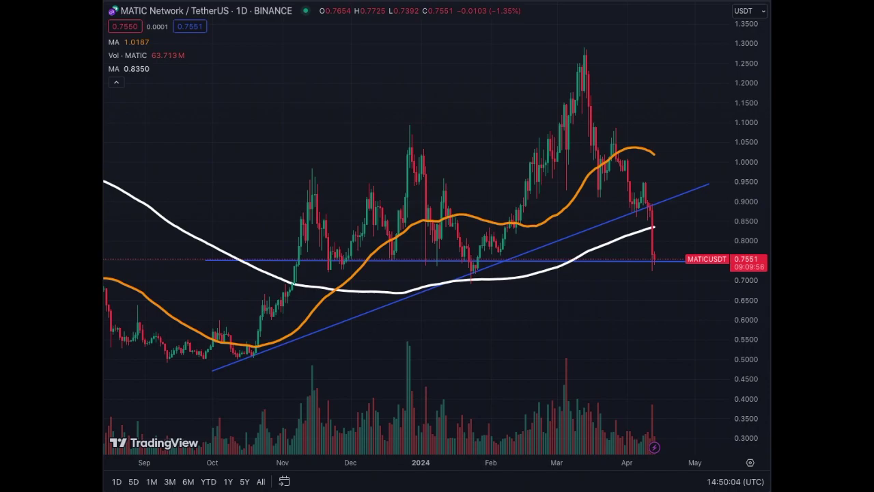
Step: View MATIC's full history on weekly candles with the price scale compressed
left_click(198, 11)
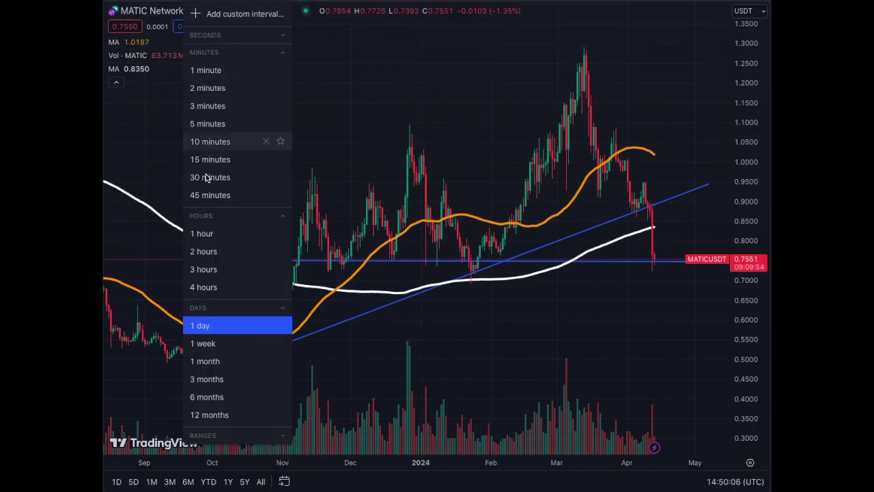
left_click(279, 344)
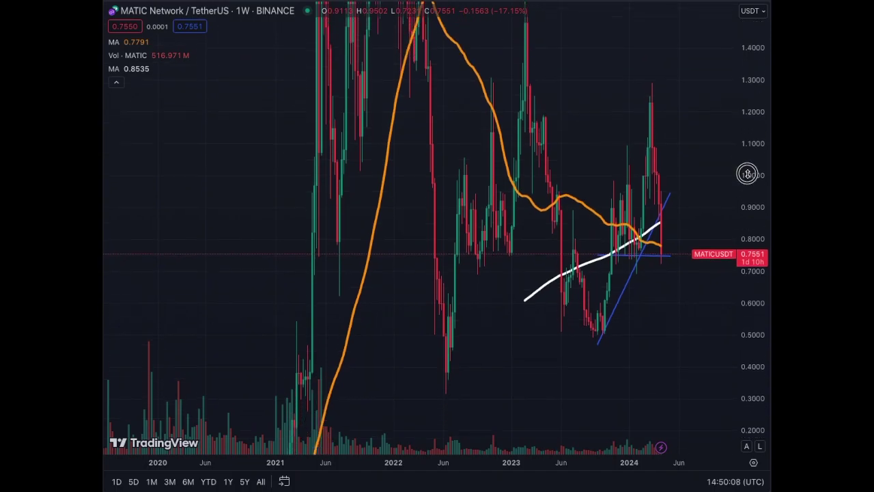
left_click_drag(747, 174, 741, 332)
left_click_drag(743, 113, 665, 344)
left_click_drag(745, 378, 751, 342)
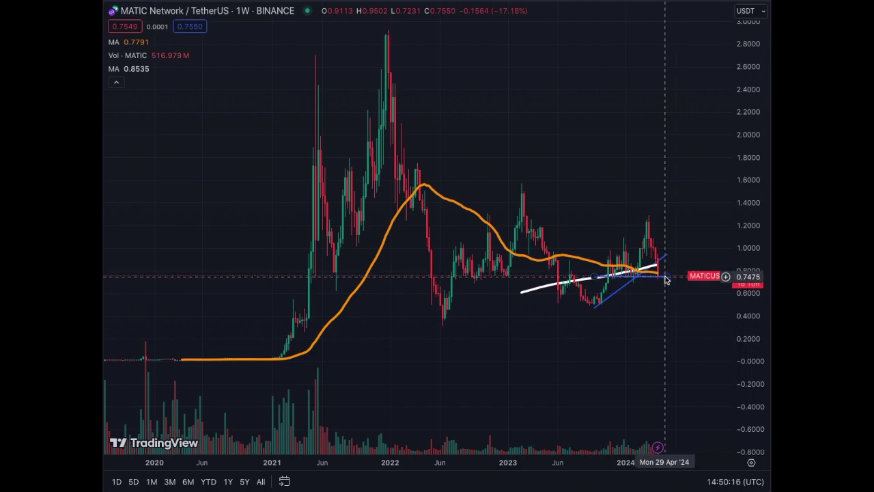
left_click(661, 316)
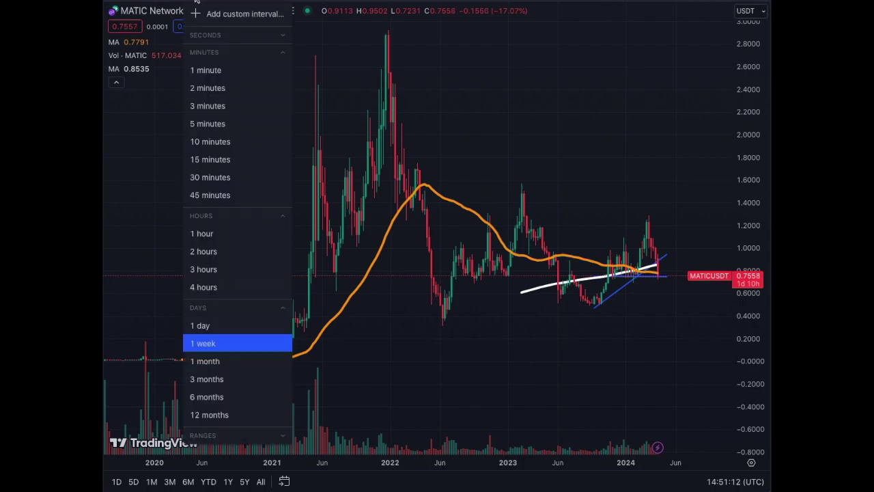
Step: Return MATIC to daily candles and search for the LINK symbol
left_click(211, 324)
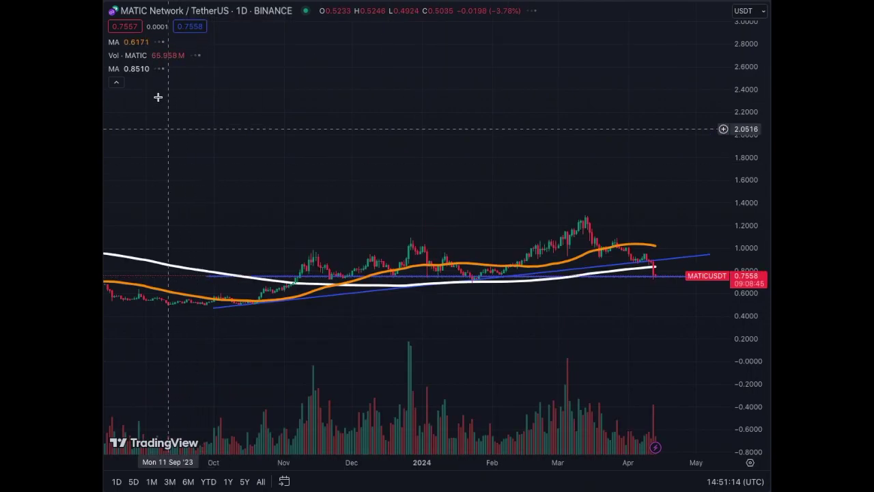
left_click(137, 11)
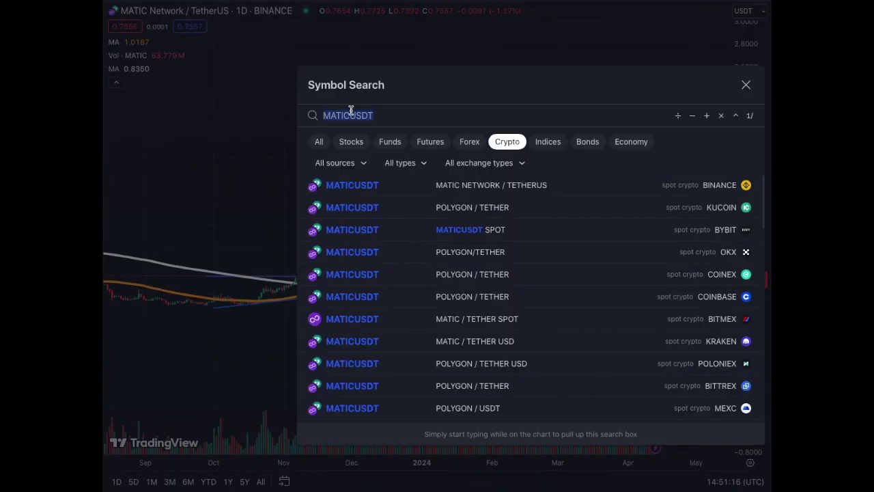
type("LINK")
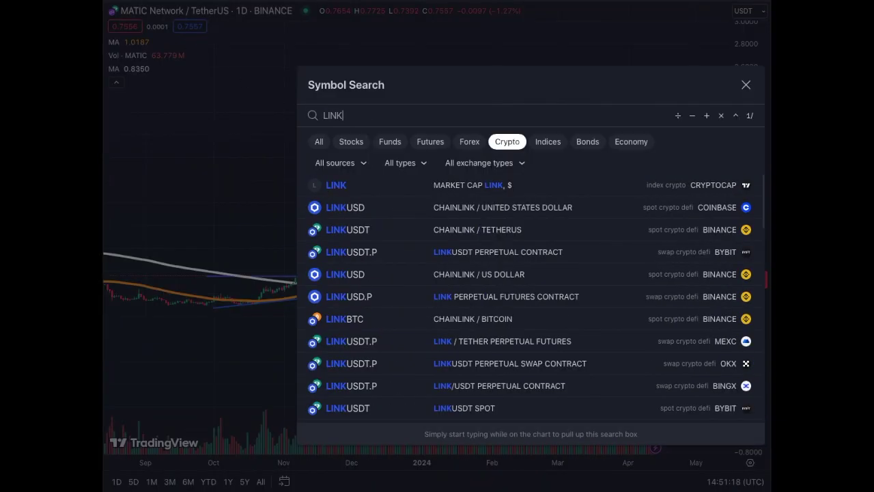
Step: Load the ChainLink/TetherUS chart and extend both horizontal lines (near 12 and 17) rightward
left_click(465, 234)
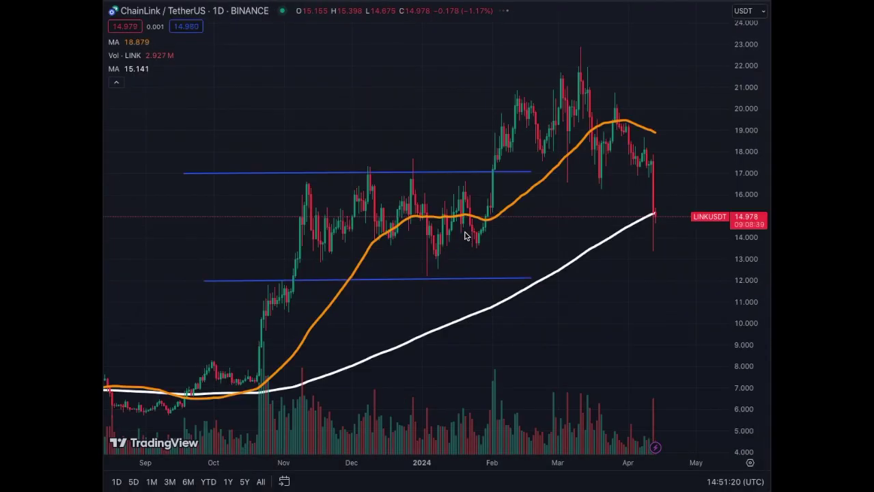
left_click_drag(742, 170, 736, 94)
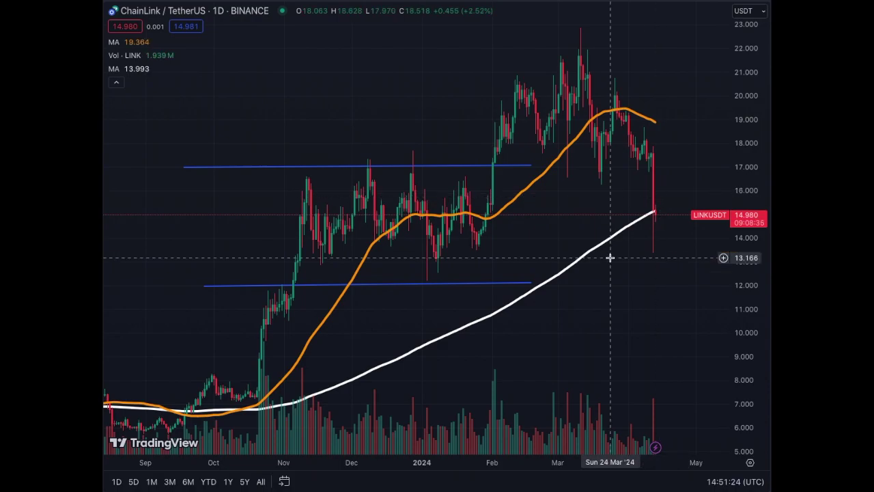
left_click_drag(533, 283, 691, 284)
left_click_drag(531, 166, 697, 166)
Step: Draw a rising trendline from the October low up toward 19.6
key("alt+t")
left_click(232, 421)
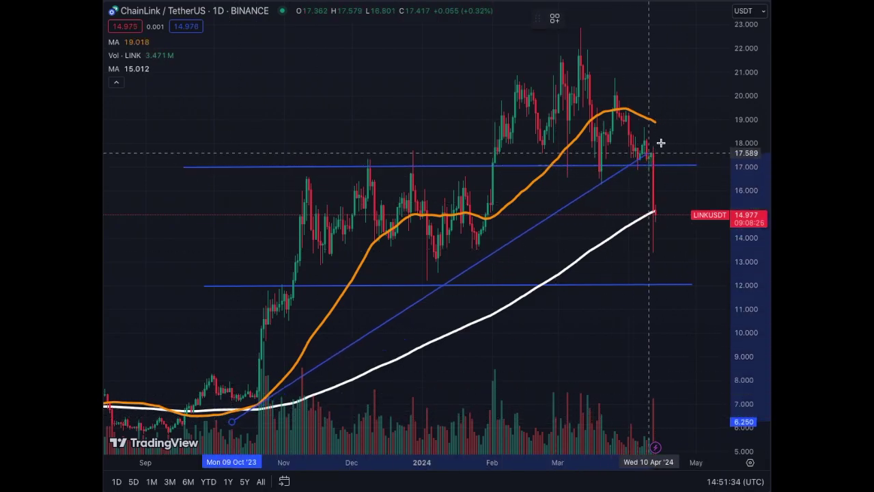
left_click(685, 106)
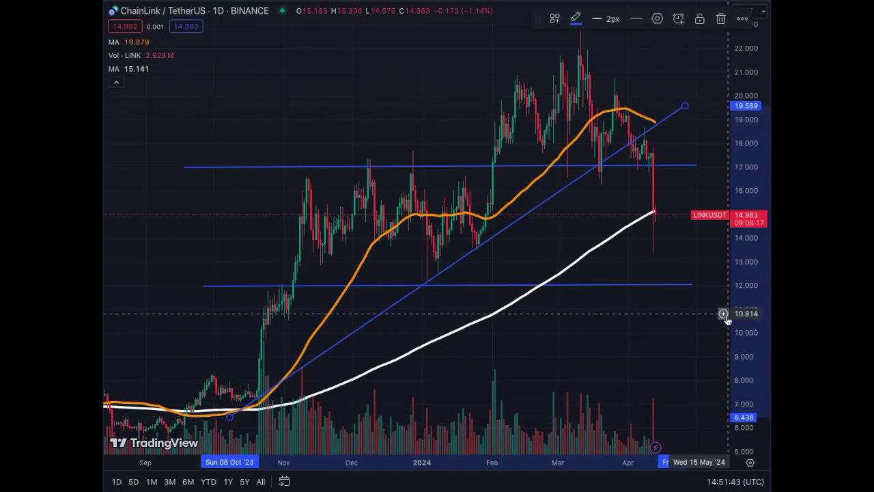
key("Escape")
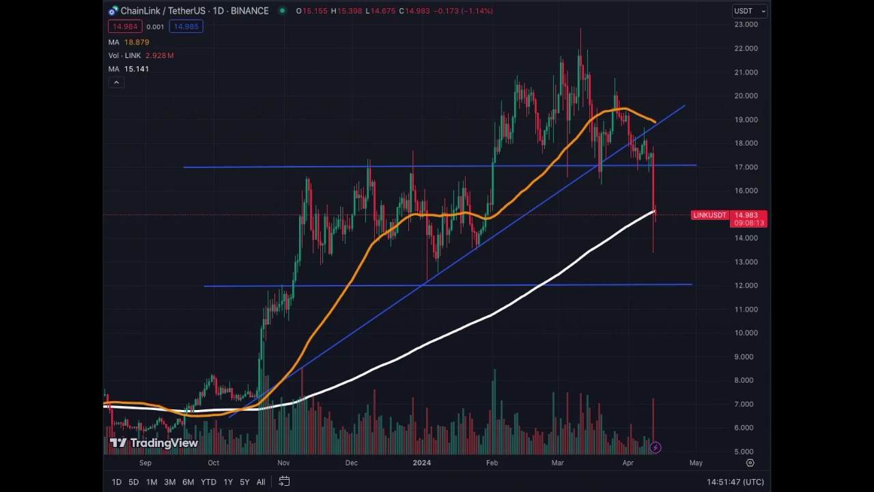
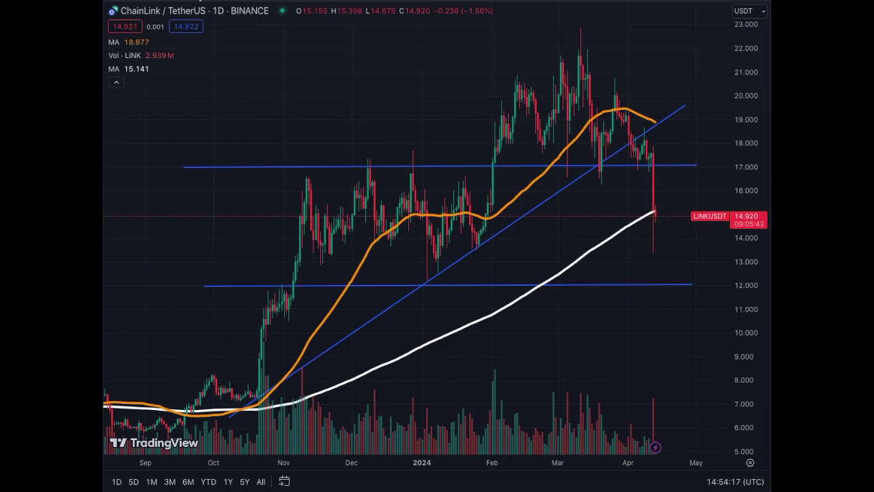
Step: Switch ChainLink/TetherUS to weekly candles and compress the price scale to fit all history since 2020
left_click(219, 10)
left_click(230, 344)
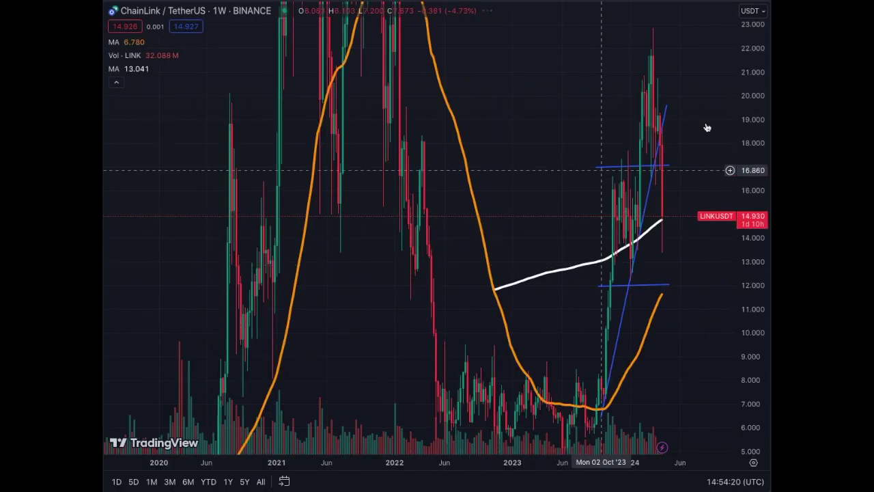
left_click_drag(744, 280, 744, 332)
left_click_drag(745, 129, 746, 337)
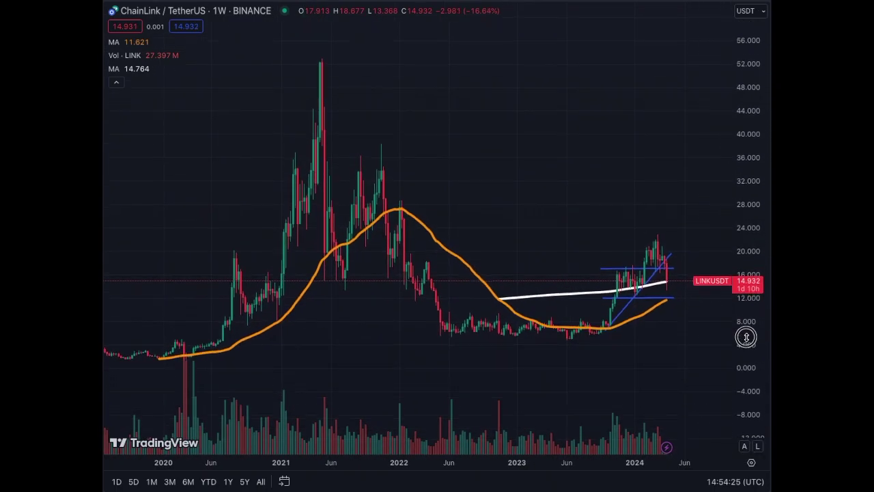
left_click_drag(701, 376, 701, 366)
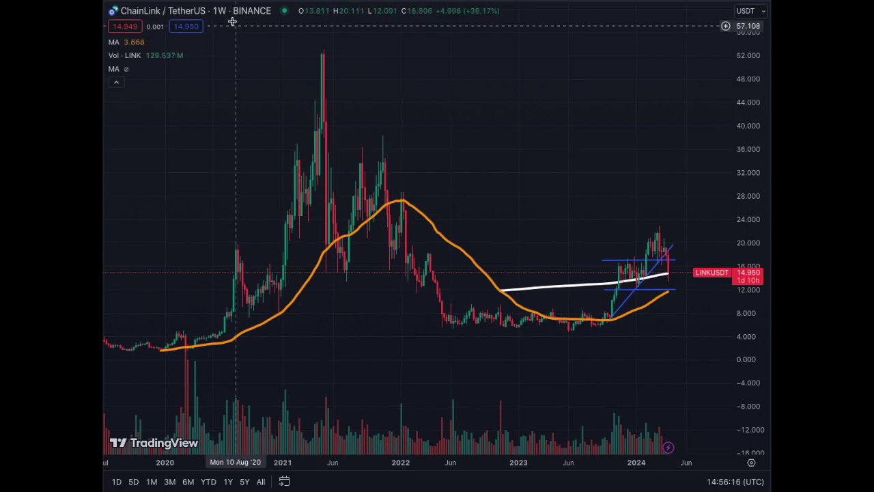
Step: Open the DOTUSDT Binance chart and draw a rising trendline from the October low above the April candles
type("DOT")
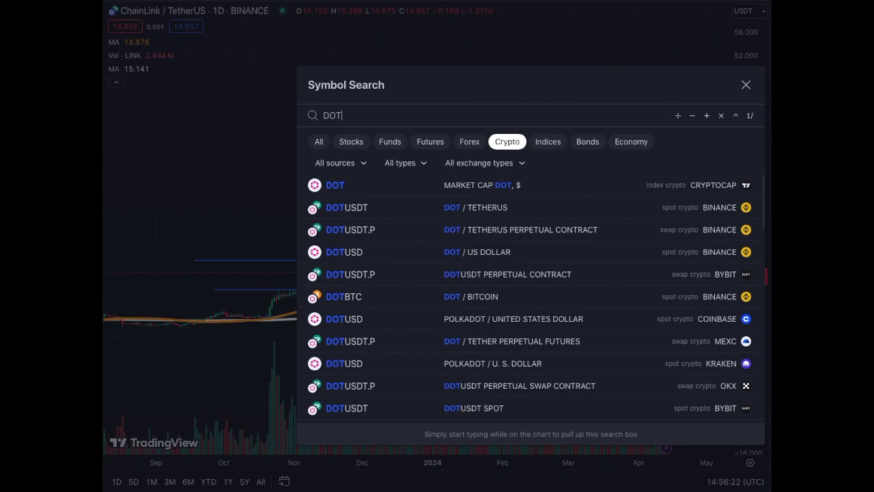
left_click(401, 205)
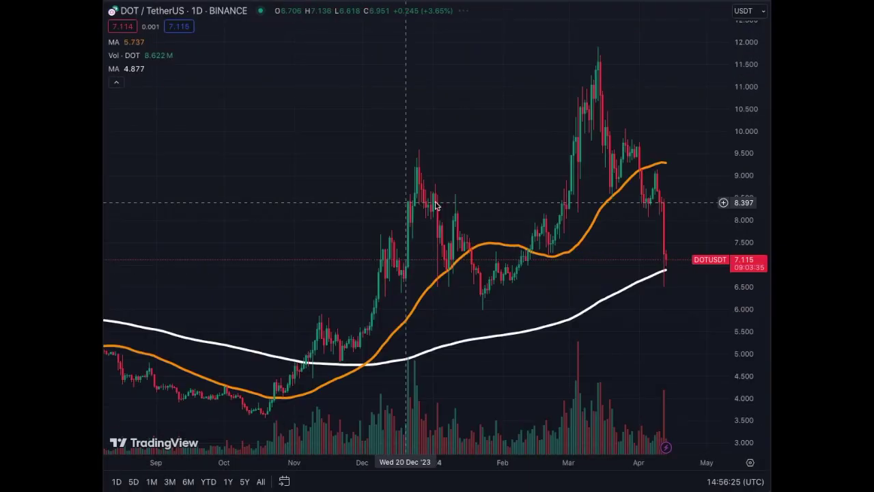
mouse_move(757, 384)
left_mouse_down()
mouse_move(755, 334)
mouse_move(755, 384)
left_mouse_up()
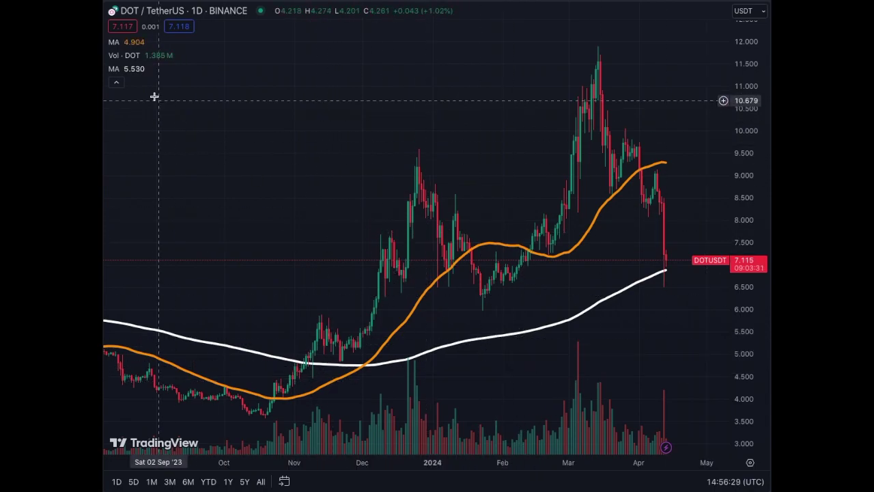
left_click(252, 429)
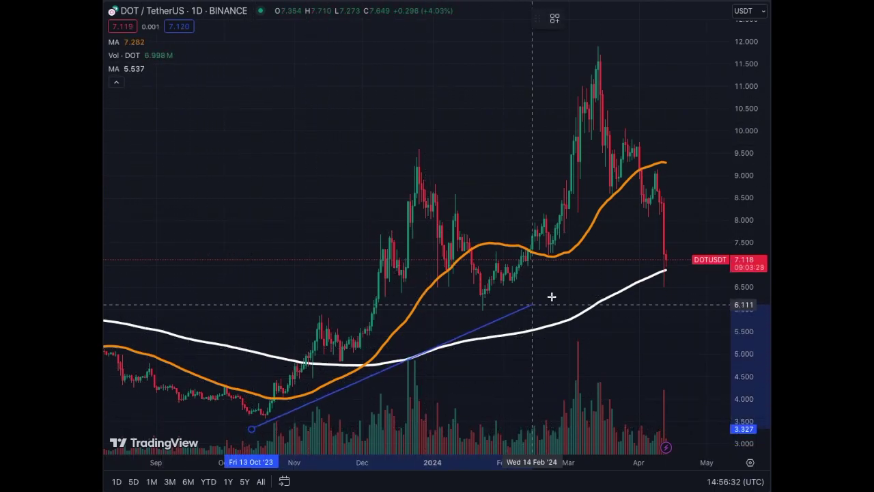
left_click(709, 171)
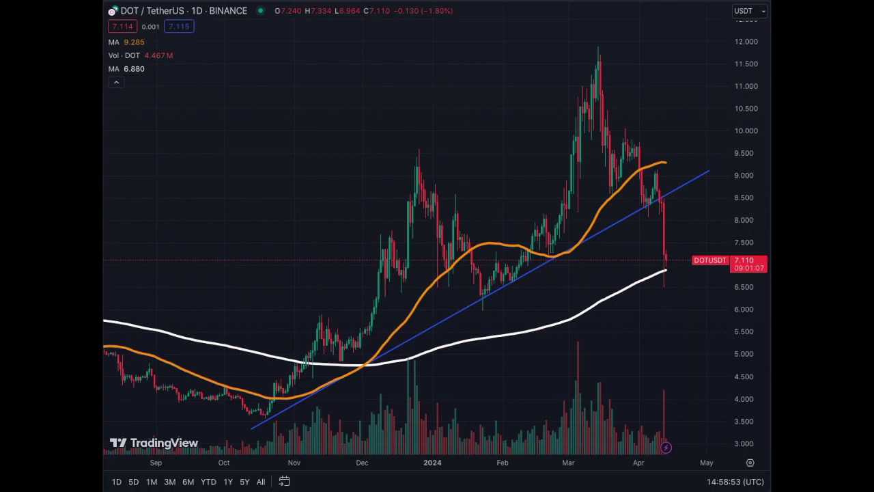
Step: Put DOT/TetherUS on 1W and compress the price axis to show history back to 2021
left_click(197, 11)
left_click(224, 346)
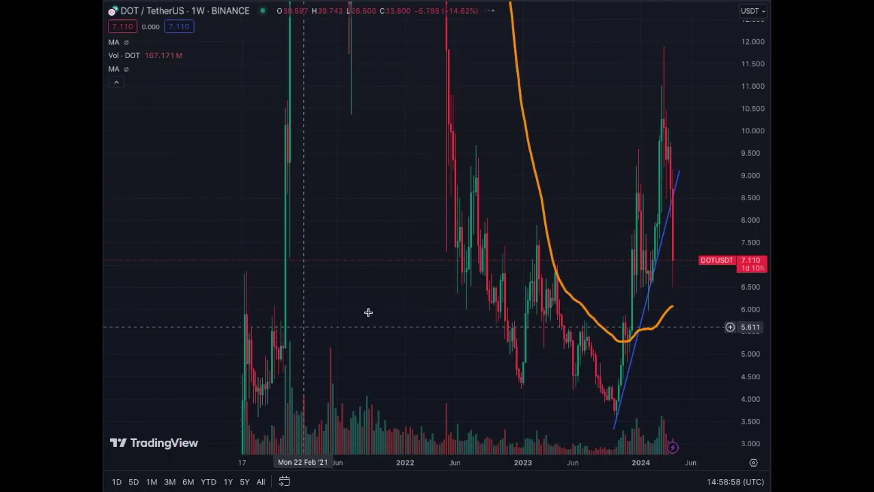
left_click_drag(744, 62, 687, 343)
left_click_drag(737, 195, 675, 377)
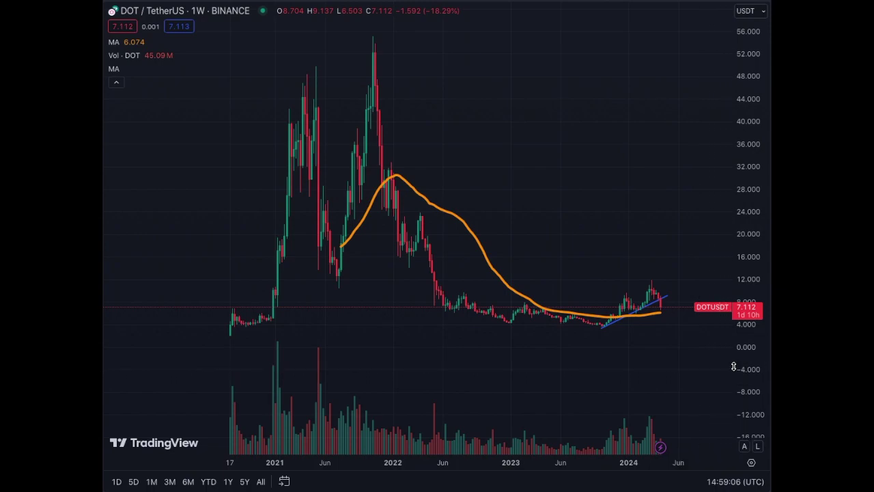
left_click_drag(741, 364, 741, 359)
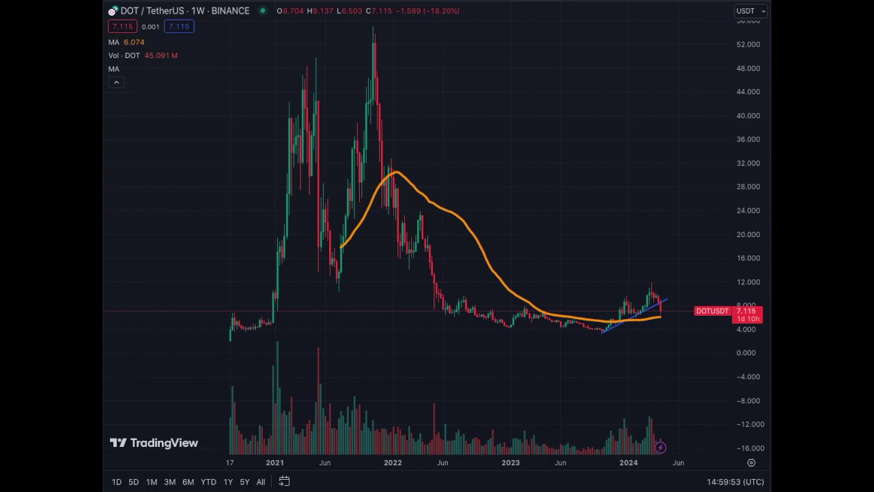
Step: Return to the daily interval and open the TRXUSDT chart from Binance
left_click(198, 11)
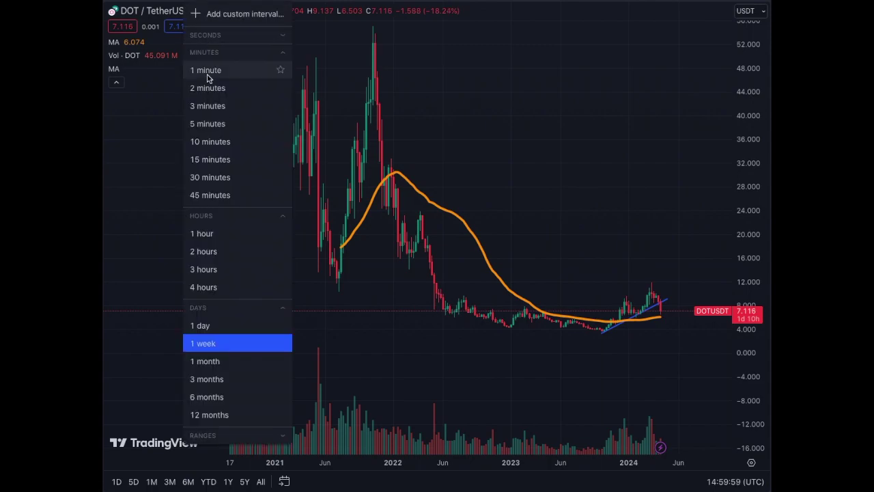
left_click(215, 321)
type("TRX")
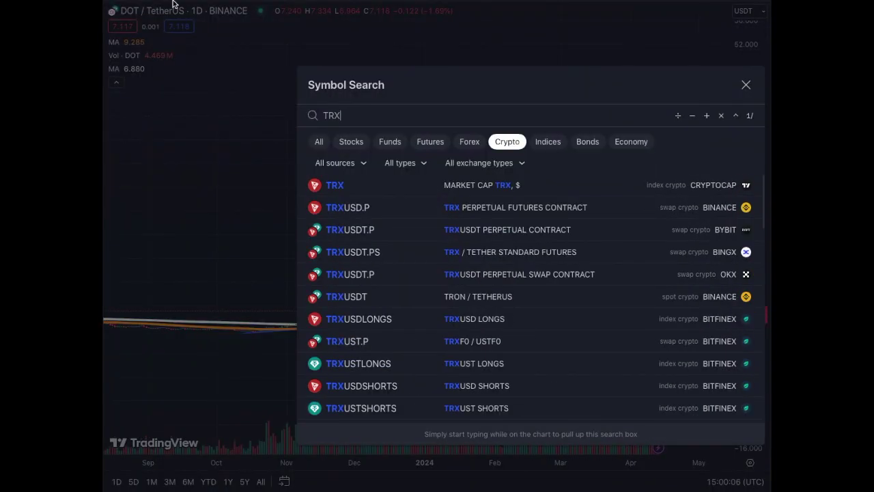
left_click(431, 306)
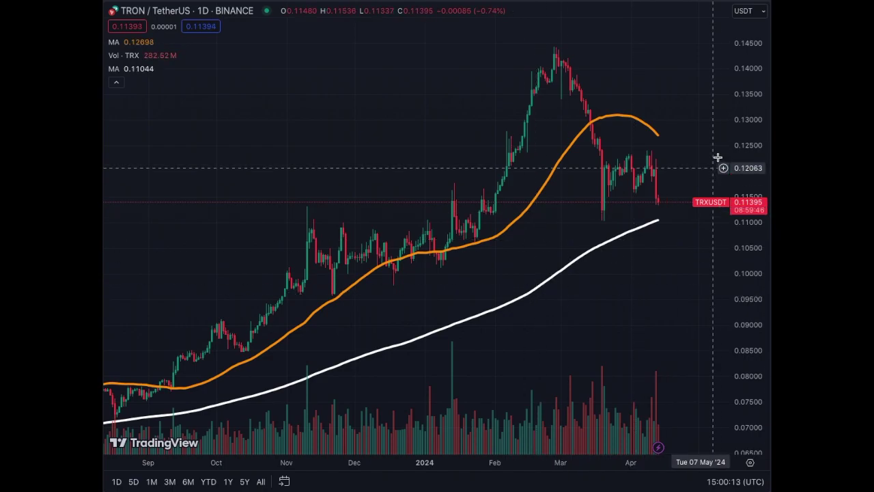
Step: Reframe and compress the TRON candles, then anchor a trendline at the August 2023 low
mouse_move(735, 121)
left_mouse_down()
mouse_move(731, 161)
mouse_move(728, 125)
left_mouse_up()
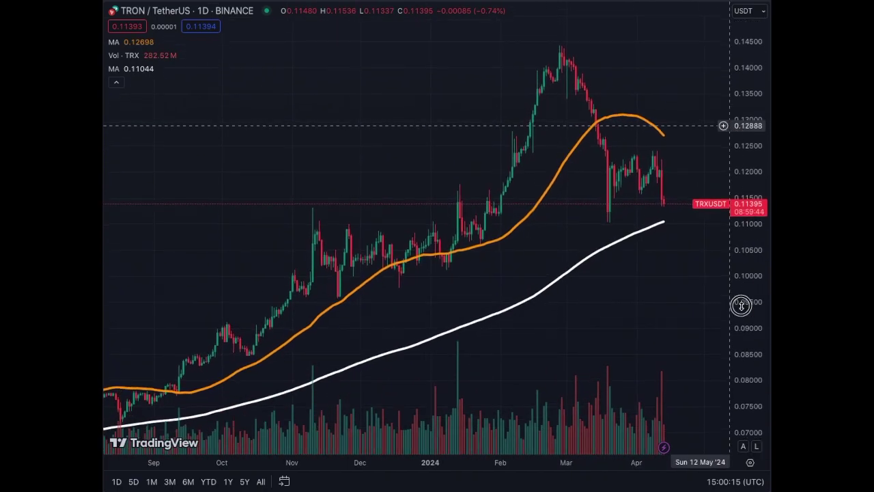
left_click_drag(718, 307, 694, 265)
left_click_drag(753, 132, 745, 210)
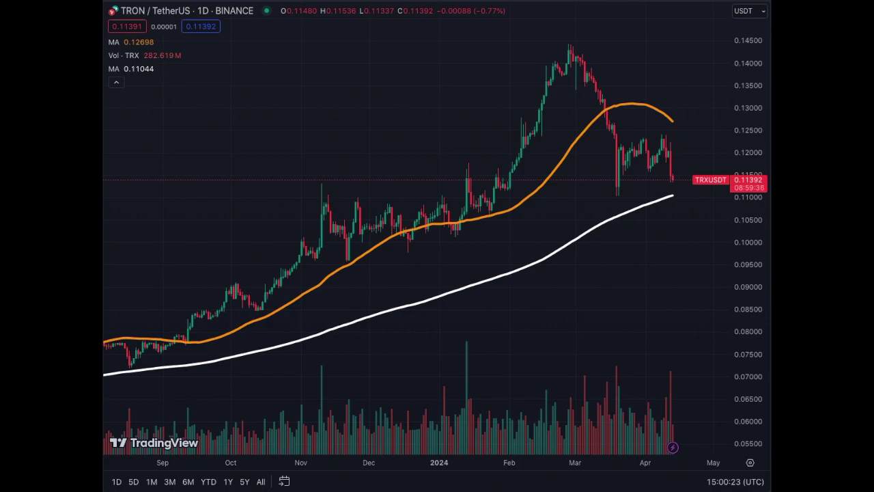
left_click(113, 375)
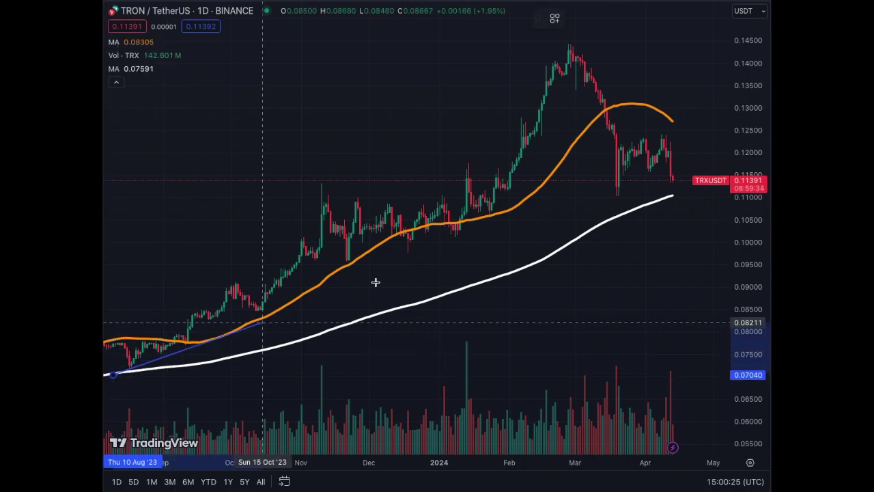
Step: End the trendline near 0.125 in late April and add a horizontal level near 0.115
left_click(710, 126)
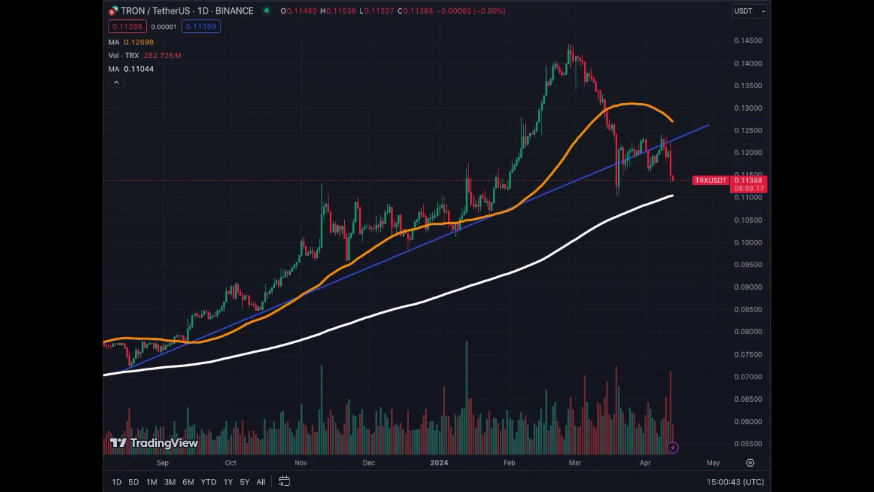
left_click(299, 177)
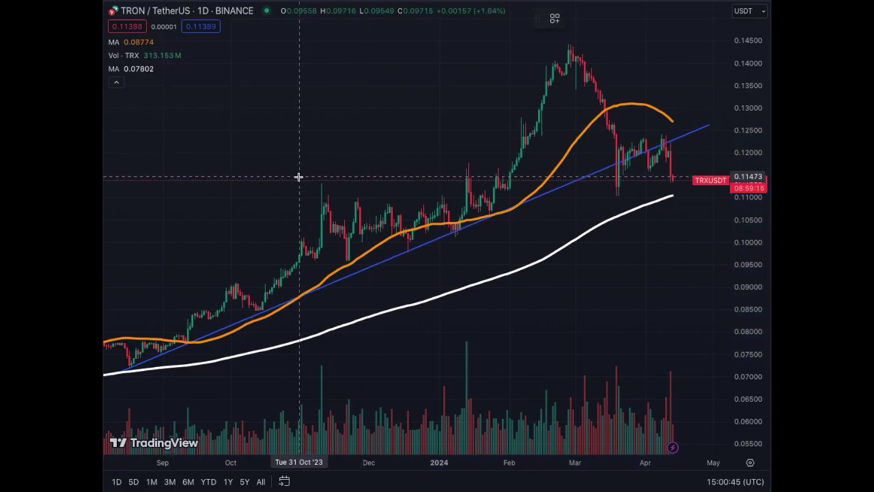
left_click(712, 176)
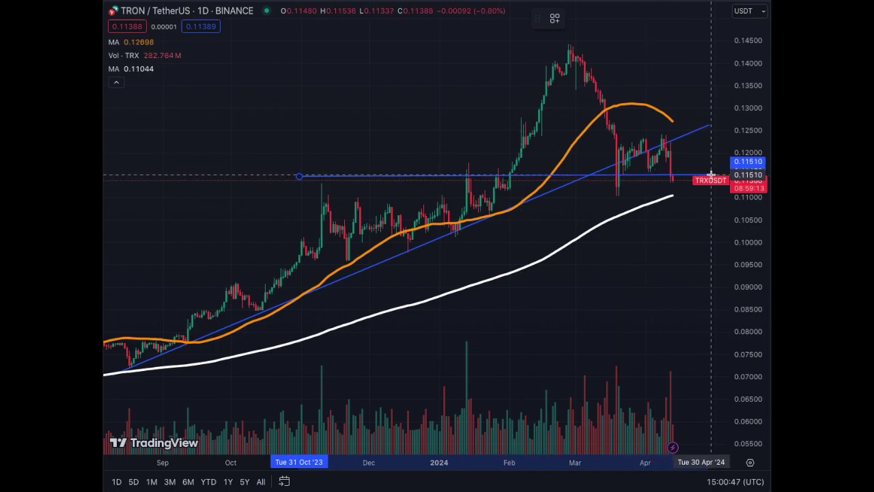
left_click_drag(707, 335, 695, 336)
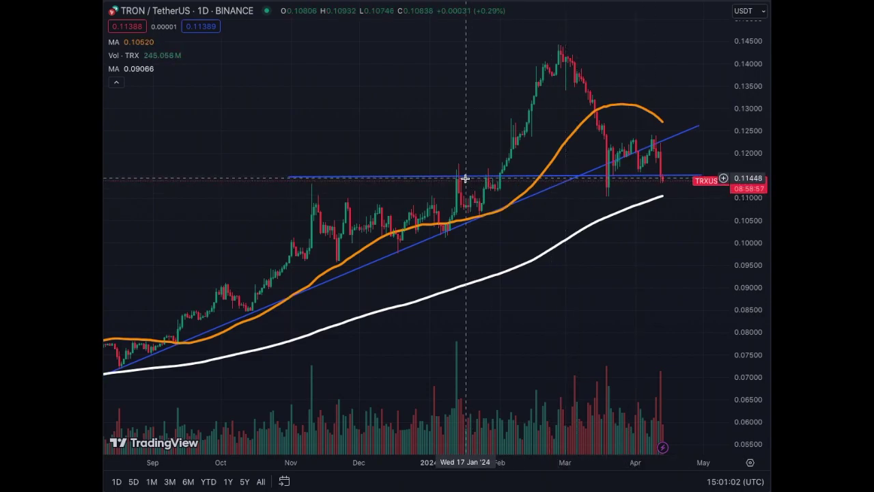
left_click(497, 177)
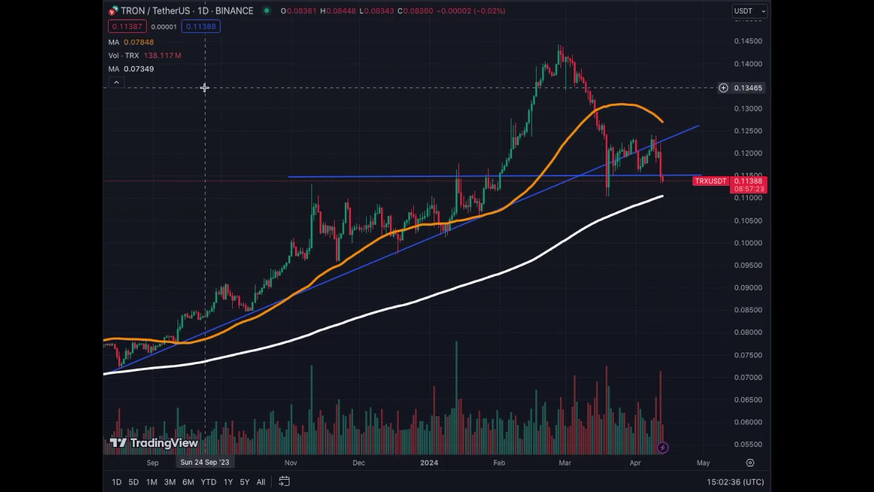
Step: Switch the TRON chart to weekly candles and compress the price scale to show history back to 2019
left_click(204, 10)
left_click(224, 345)
left_click_drag(745, 170, 687, 293)
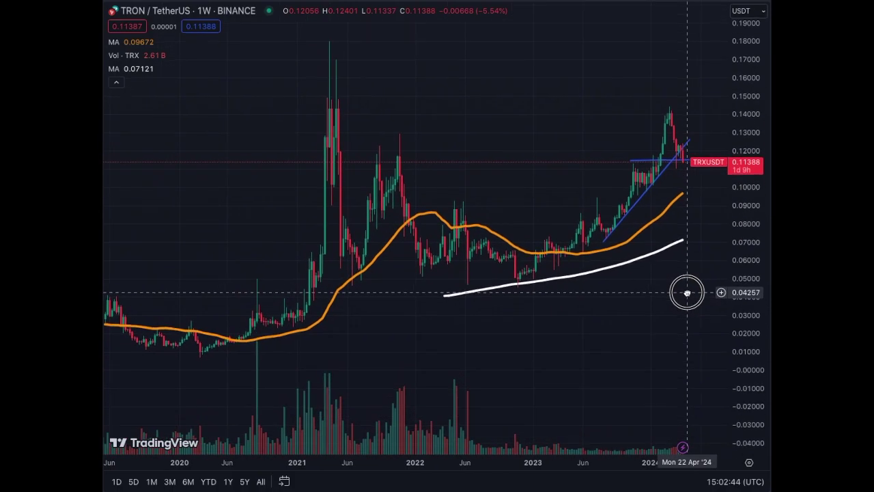
left_click_drag(749, 305, 750, 298)
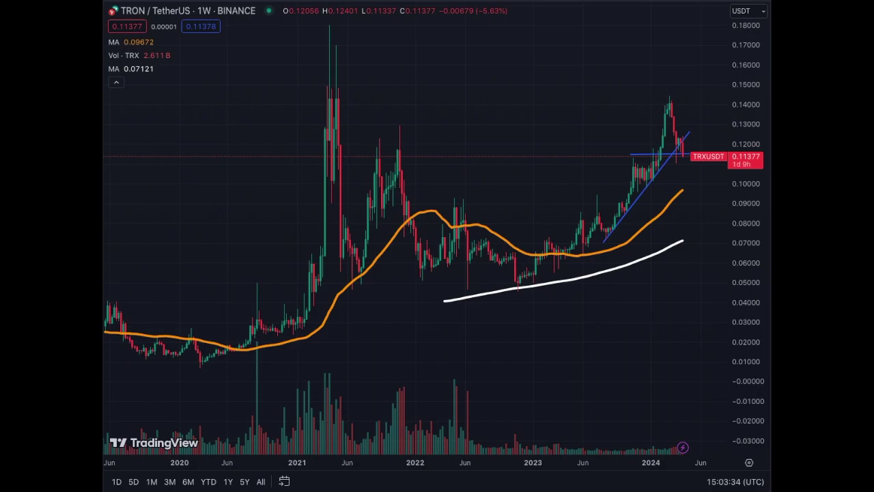
Step: Set the interval to 1D, open Bybit's BCHUSDT spot chart and rescale prices to 0–840
left_click(204, 11)
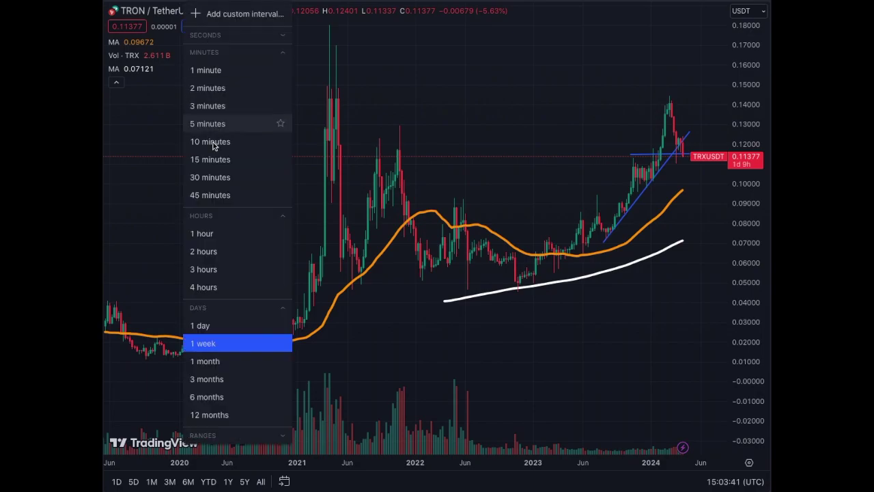
left_click(226, 328)
left_click(143, 10)
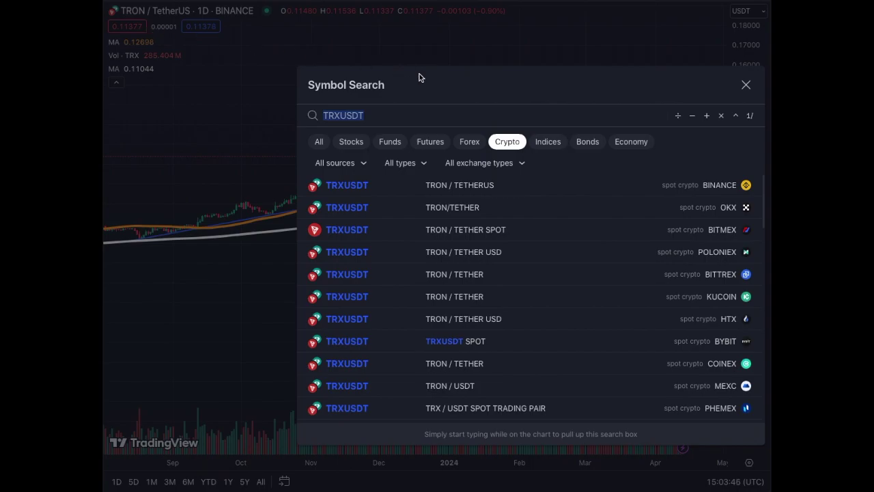
type("BCH")
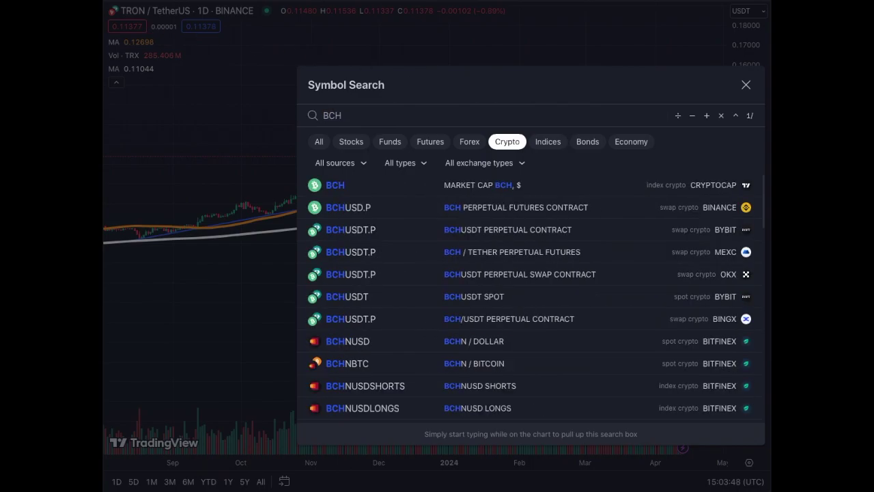
left_click(496, 295)
left_click_drag(738, 140, 646, 251)
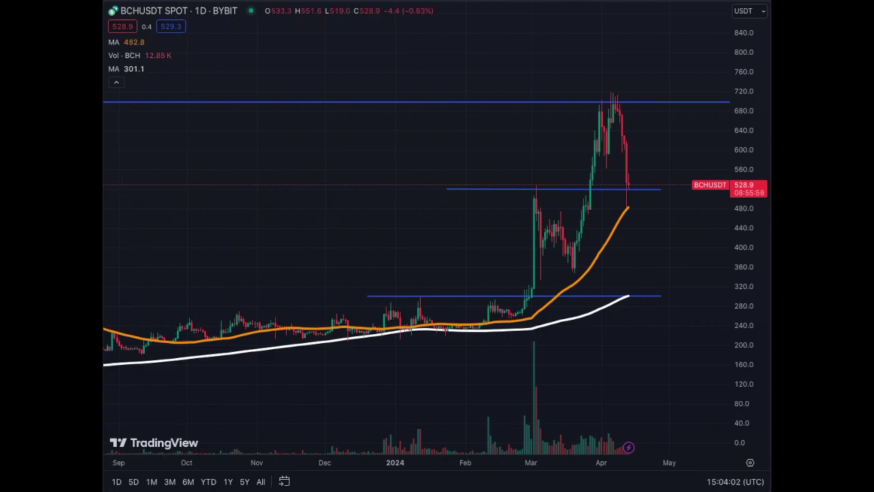
Step: Draw a gentle trendline from the early-February low and a steep one from mid-March up near 800
left_click(482, 349)
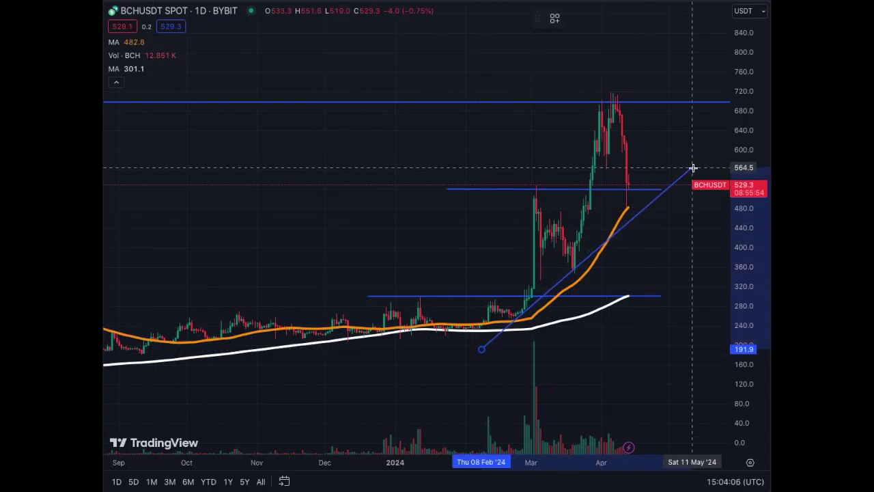
left_click(730, 140)
left_click(620, 376)
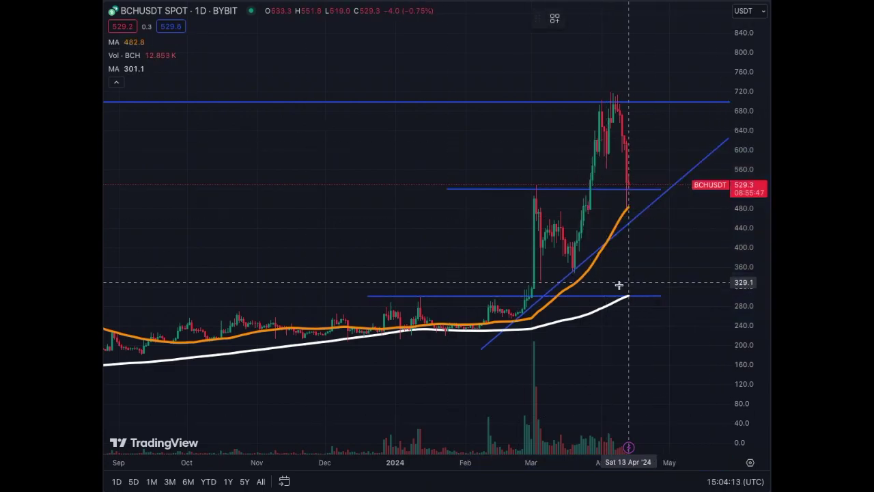
left_click(570, 286)
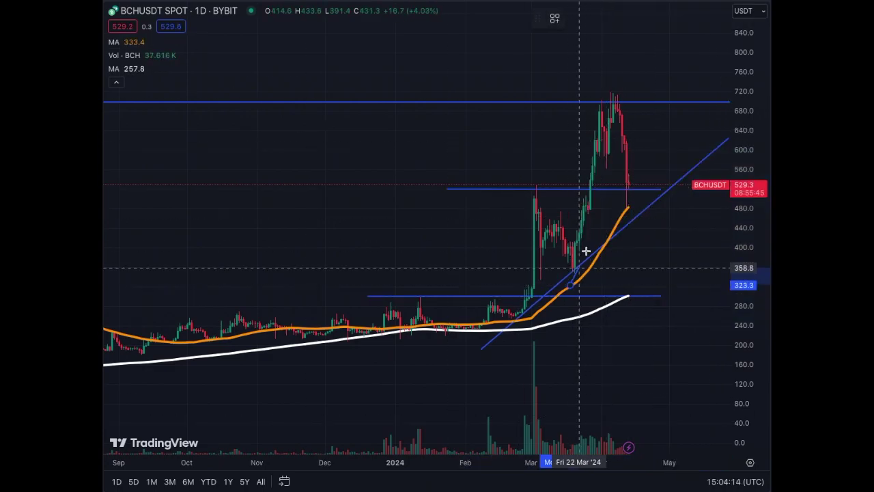
left_click(648, 46)
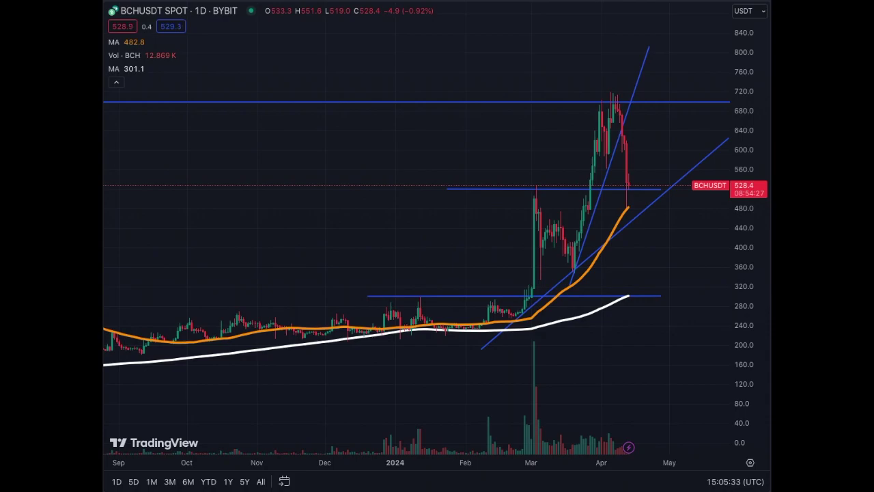
Step: Put BCHUSDT on 1W and compress prices to fit the full history since late 2021
left_click(200, 10)
left_click(232, 352)
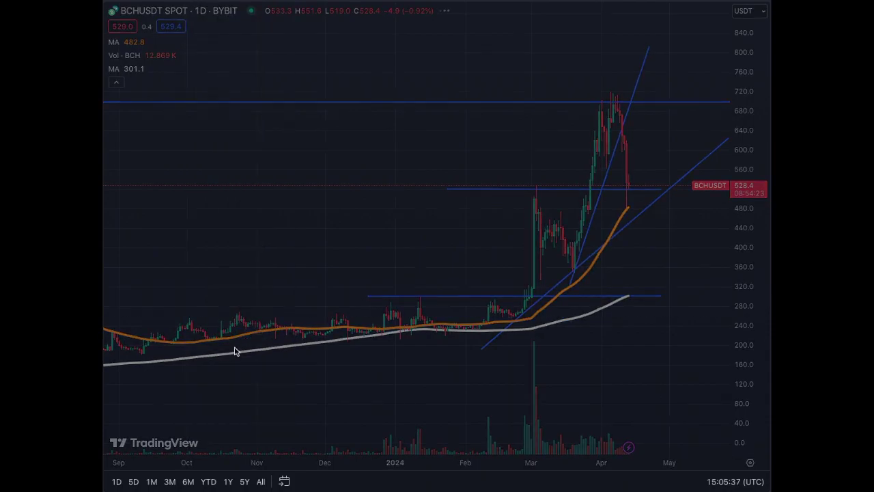
left_click_drag(752, 100, 730, 338)
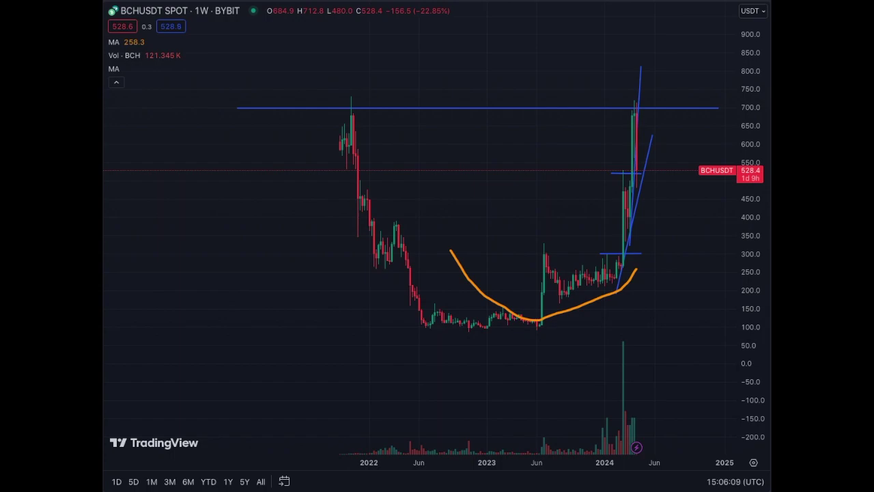
Step: Return to the 1D interval and open the SHIBUSDT chart from Binance
type("1D")
key("Return")
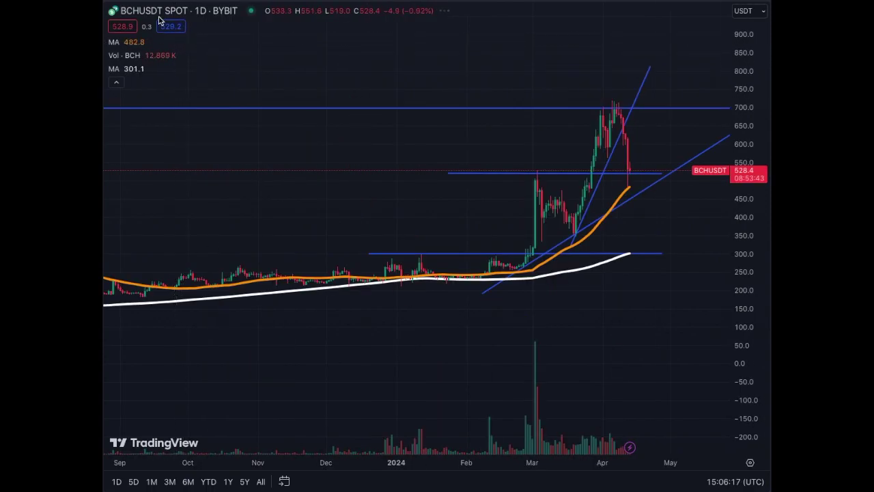
left_click(147, 11)
type("SHIB")
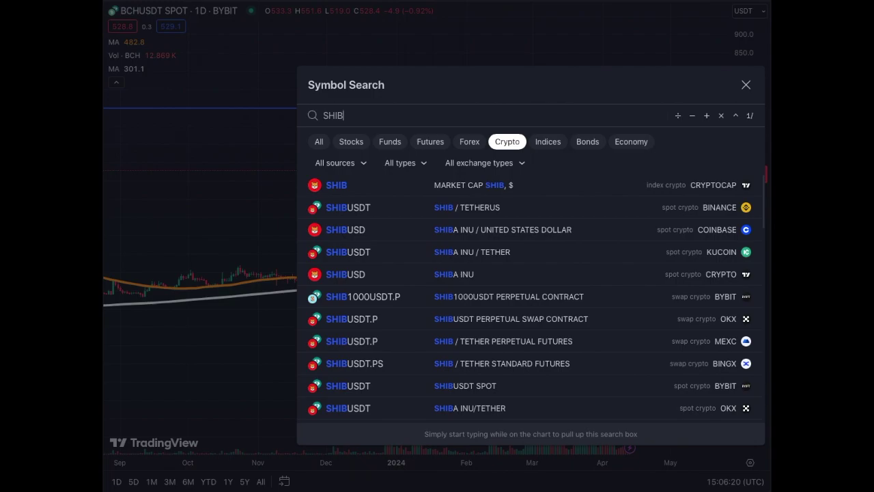
left_click(451, 208)
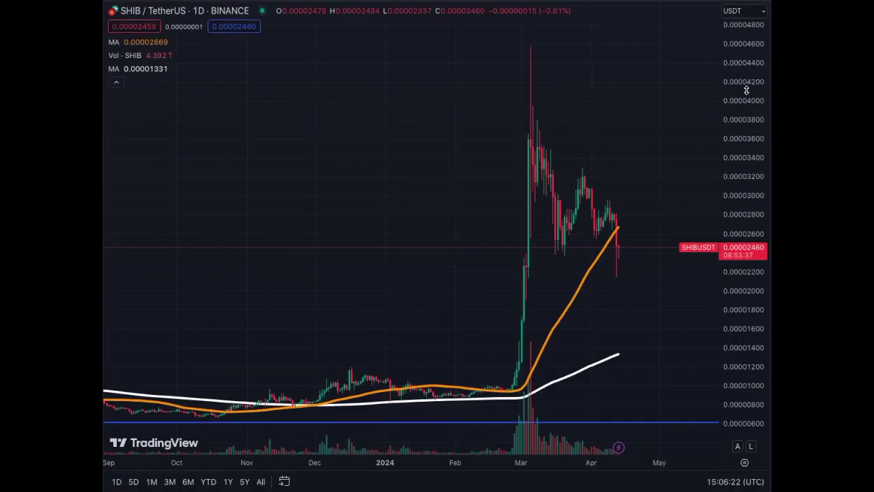
Step: Rescale the SHIB candles and draw a steep trendline up from the late-February breakout
left_click_drag(747, 90, 722, 226)
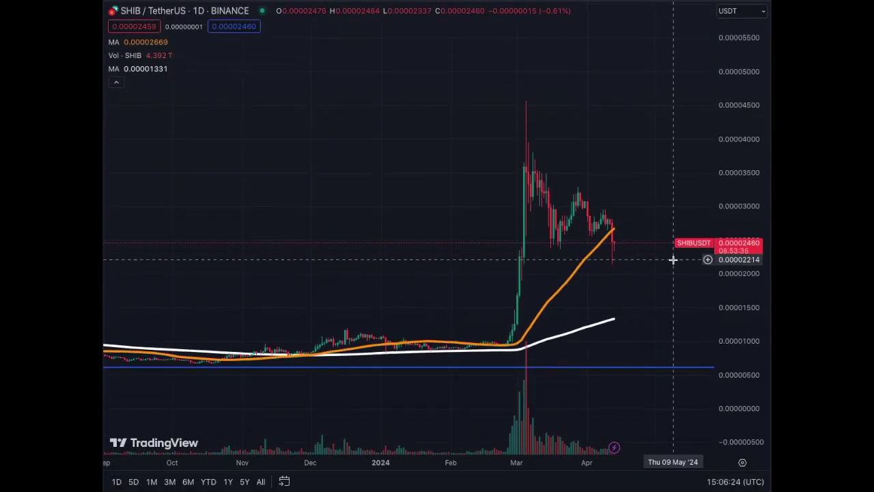
left_click_drag(673, 260, 676, 203)
left_click_drag(746, 317, 744, 299)
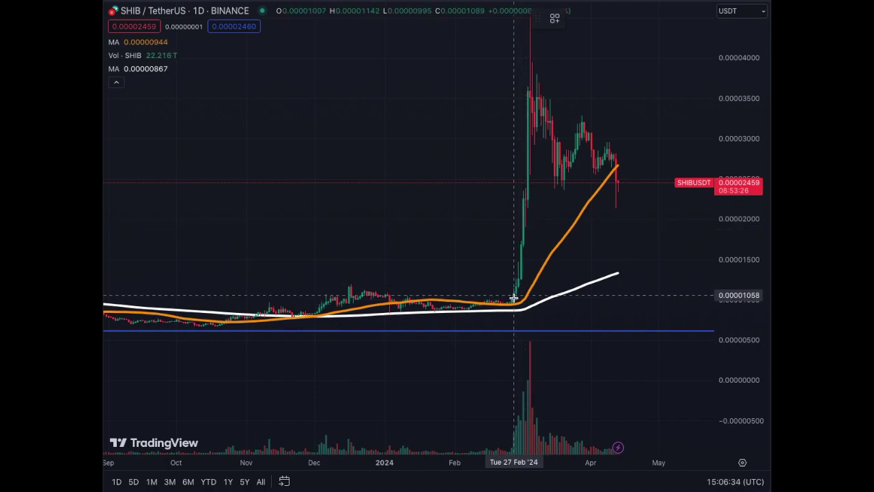
left_click_drag(507, 313, 626, 60)
left_click(157, 84)
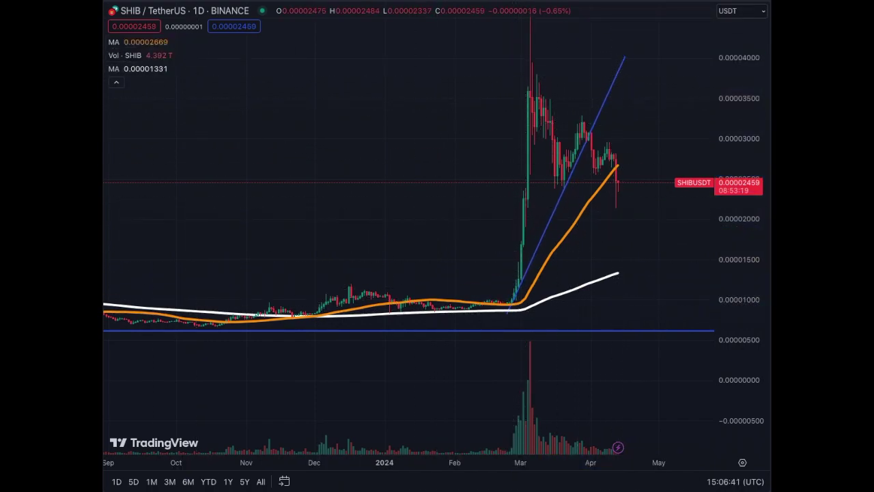
Step: Draw a horizontal level at about 0.0000246 starting from mid-December
mouse_move(341, 183)
left_mouse_down()
mouse_move(664, 178)
mouse_move(692, 185)
left_mouse_up()
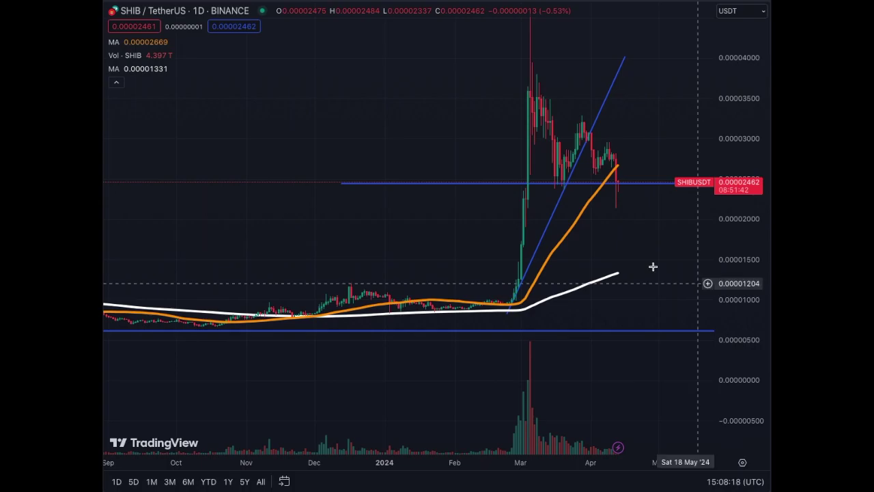
Step: Put SHIB on the 1W interval and compress the price scale so its full history fits
type("1w")
key("Return")
left_click_drag(750, 71, 685, 363)
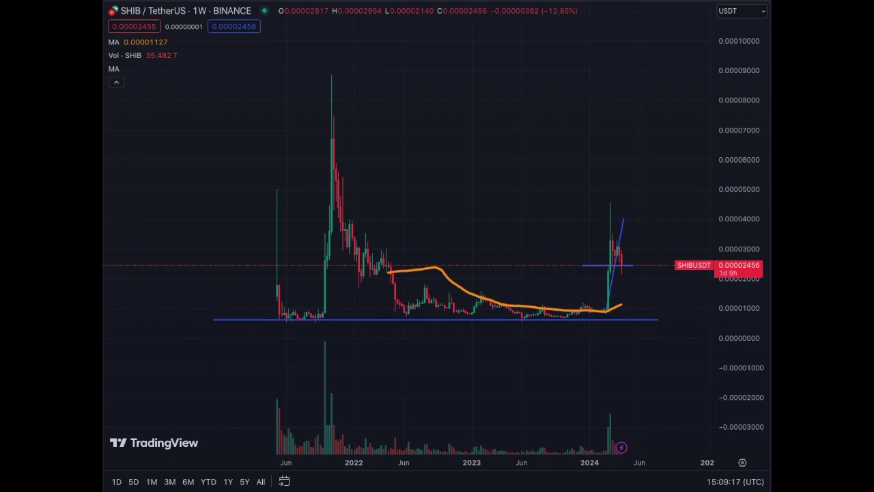
Step: Open the AVAX/TetherUS Binance chart and compress its price scale
type("AVAX")
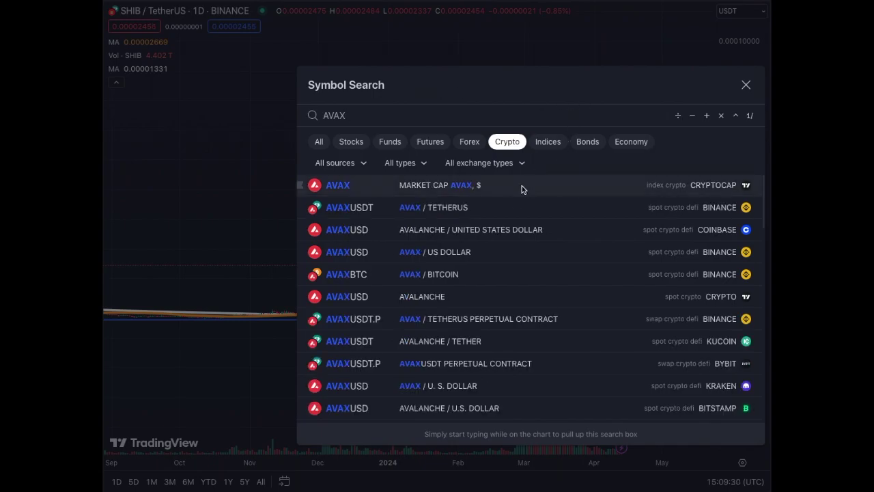
left_click(509, 206)
left_click_drag(693, 306, 742, 203)
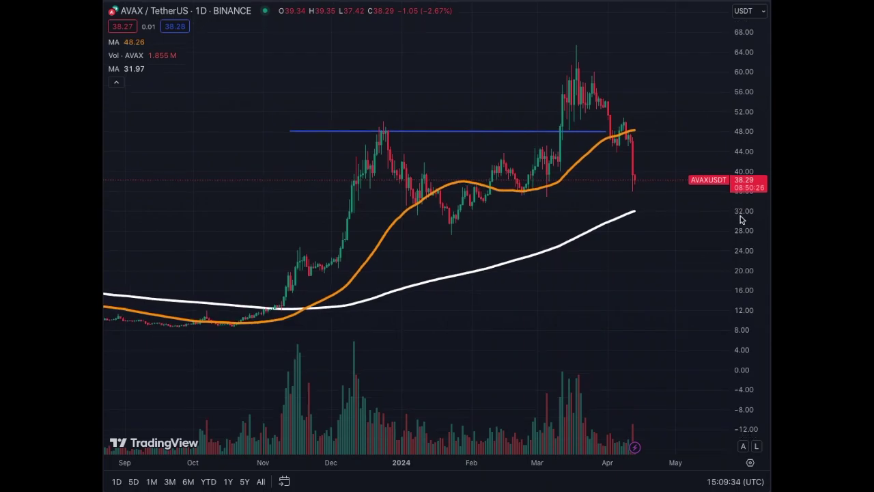
Step: Extend the blue resistance line near 48 further right and begin a trendline at the early-October low
left_click(618, 130)
left_click_drag(618, 130, 694, 130)
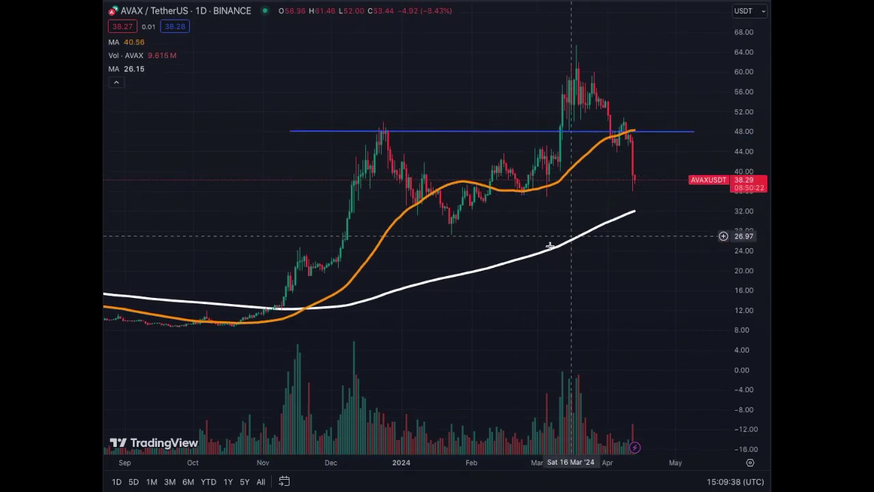
left_click(206, 340)
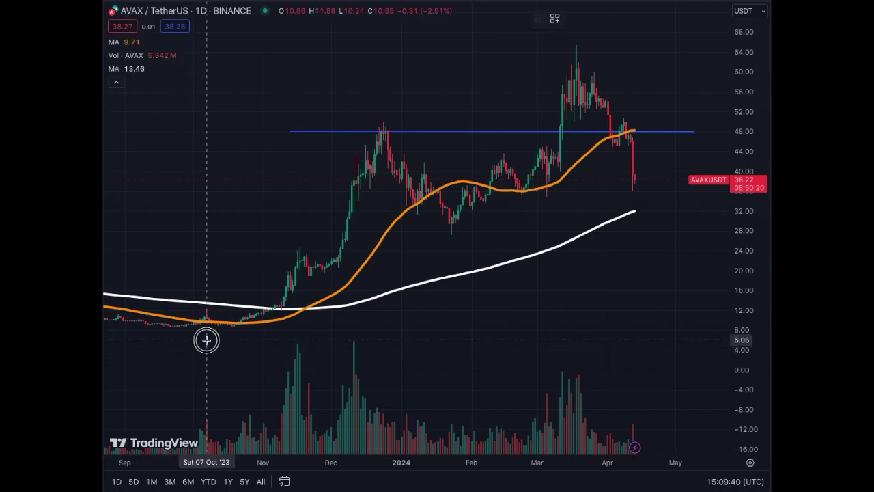
Step: Finish the rising AVAX trendline past the latest candle and draw a horizontal level near 38
left_click(708, 109)
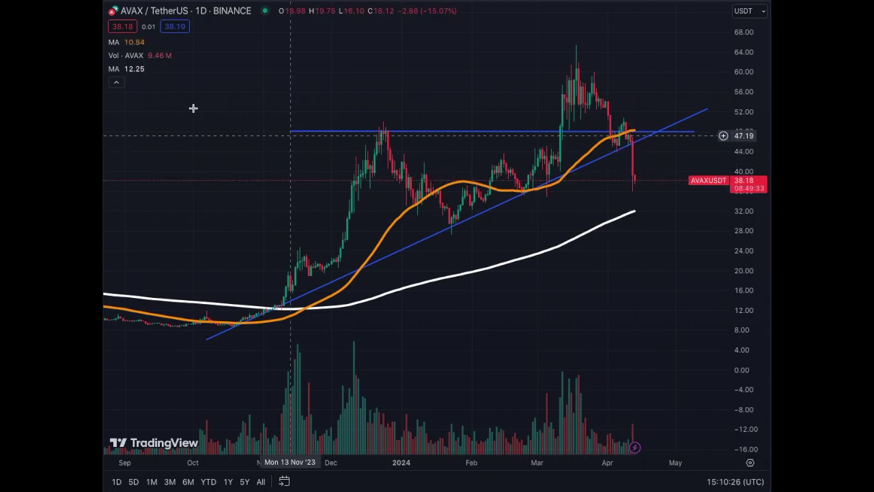
mouse_move(232, 180)
left_mouse_down()
mouse_move(716, 181)
mouse_move(697, 180)
left_mouse_up()
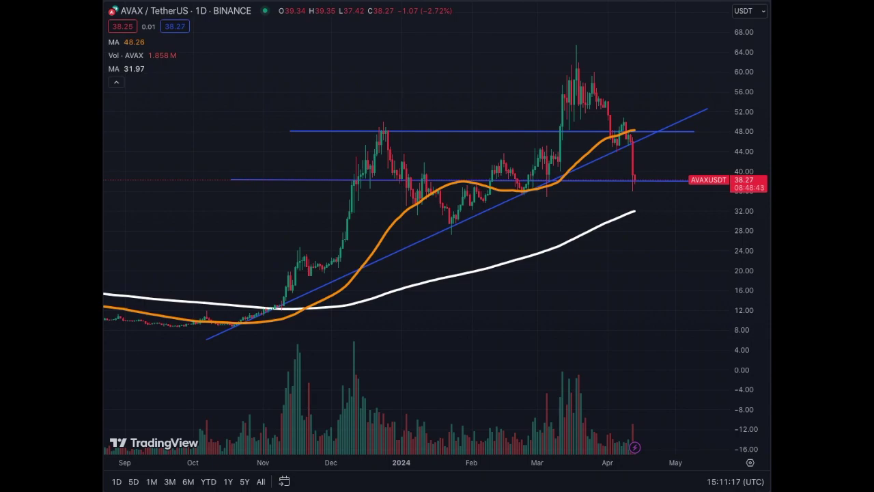
left_click(201, 11)
Step: Switch AVAX to 1-week candles and squeeze the price range to show history back to 2021
left_click(211, 342)
left_click_drag(730, 232, 722, 326)
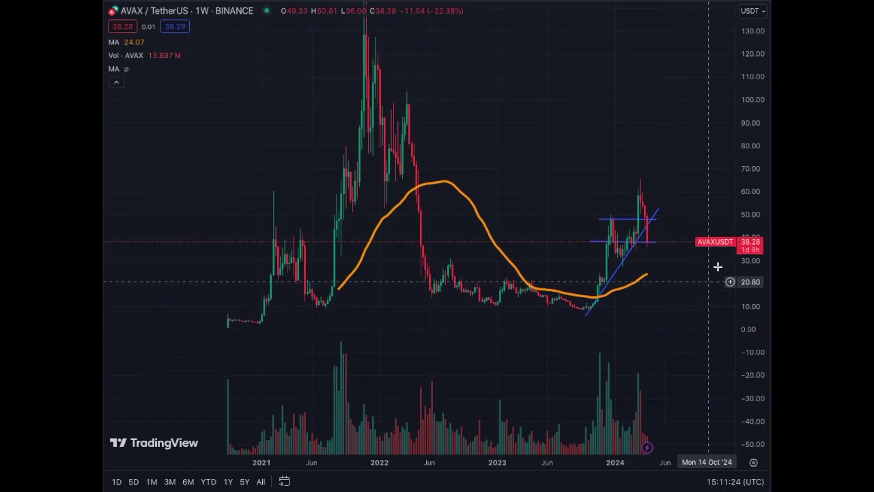
left_click_drag(742, 178, 737, 199)
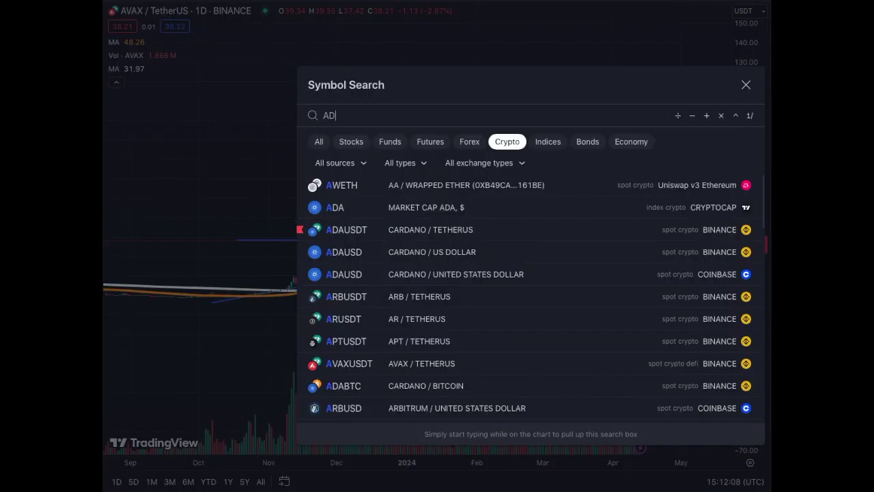
Step: Open Cardano/TetherUS on Binance and draw a rising trendline from the October low to about 0.68
type("ADA")
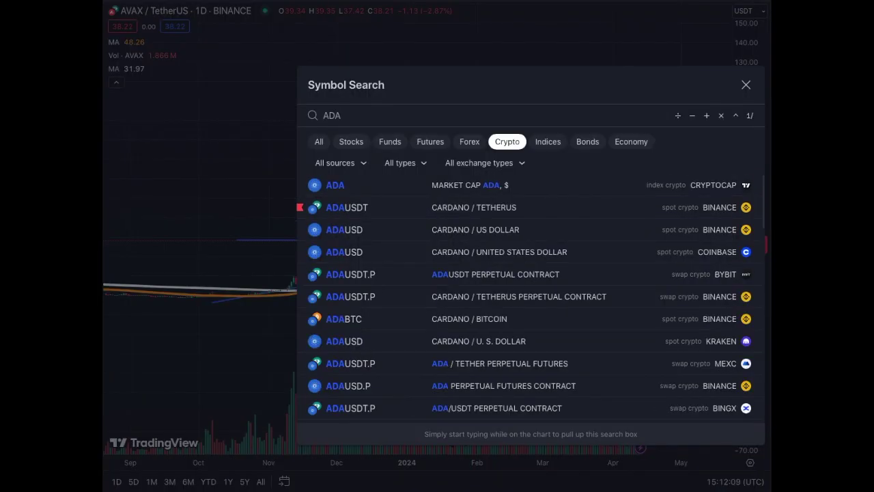
left_click(388, 207)
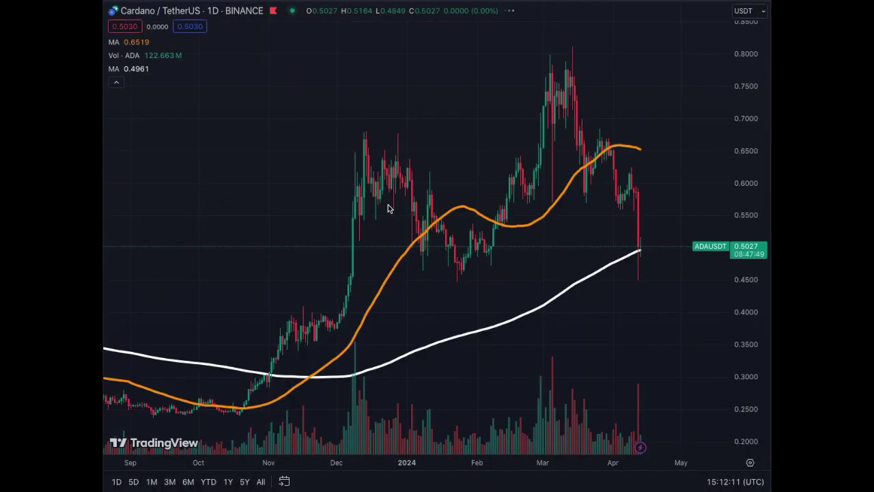
left_click(727, 71)
left_click_drag(727, 72, 725, 96)
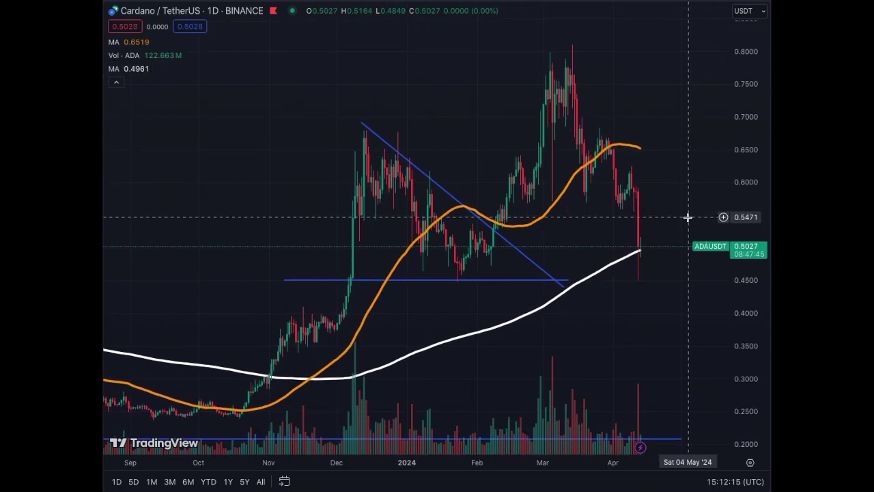
left_click(221, 427)
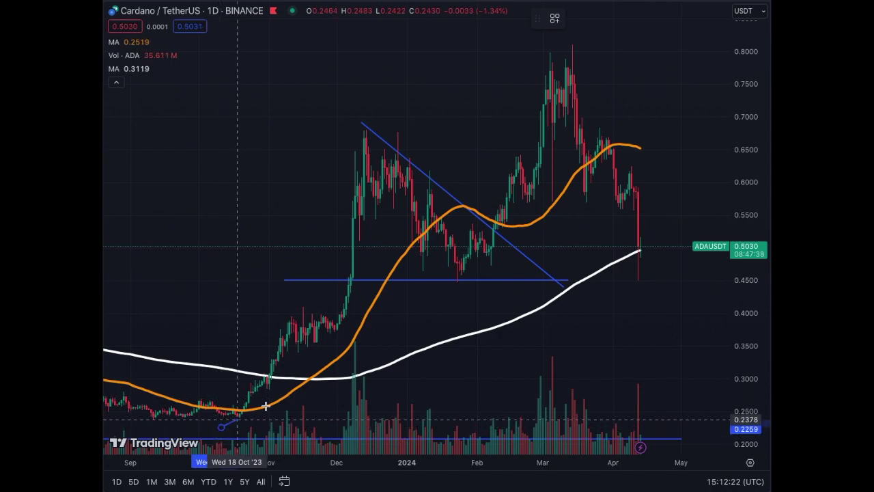
left_click(684, 129)
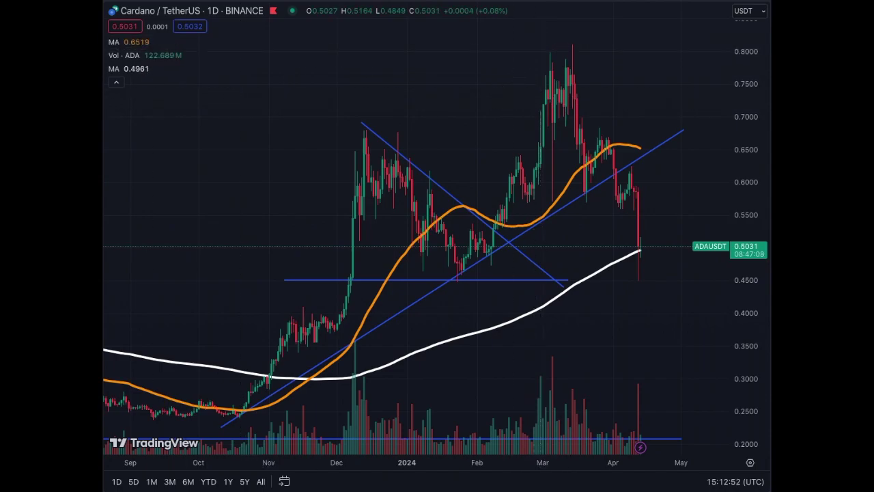
Step: Draw a horizontal line at about 0.80 from the March high to past the latest candle
left_click(362, 53)
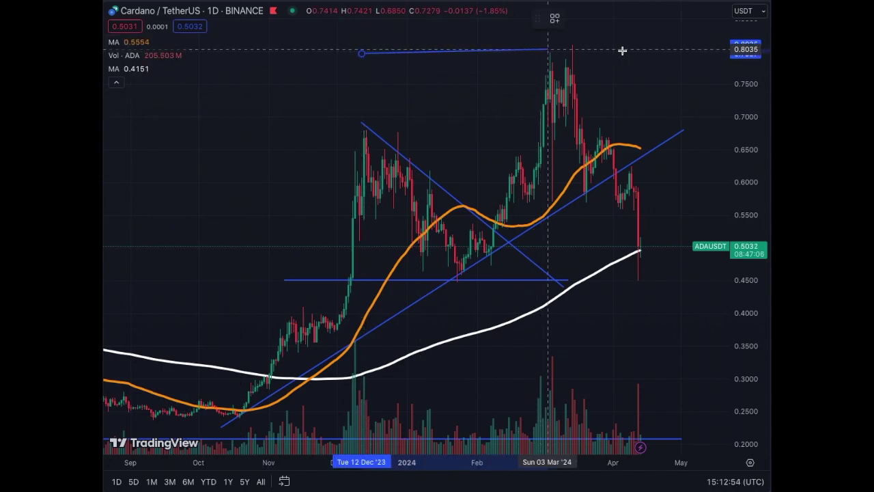
left_click(712, 52)
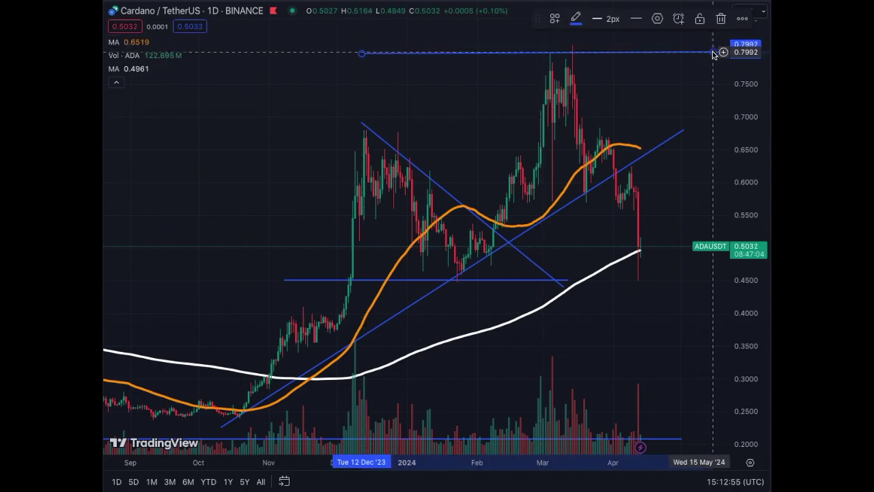
left_click(637, 130)
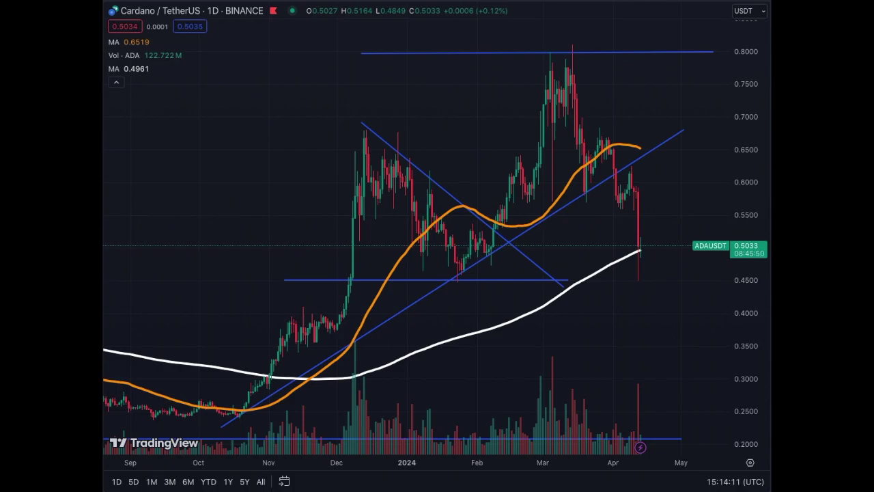
Step: Switch Cardano to weekly candles and rescale the price axis to fit the 2021 peak near 3.1
left_click(277, 342)
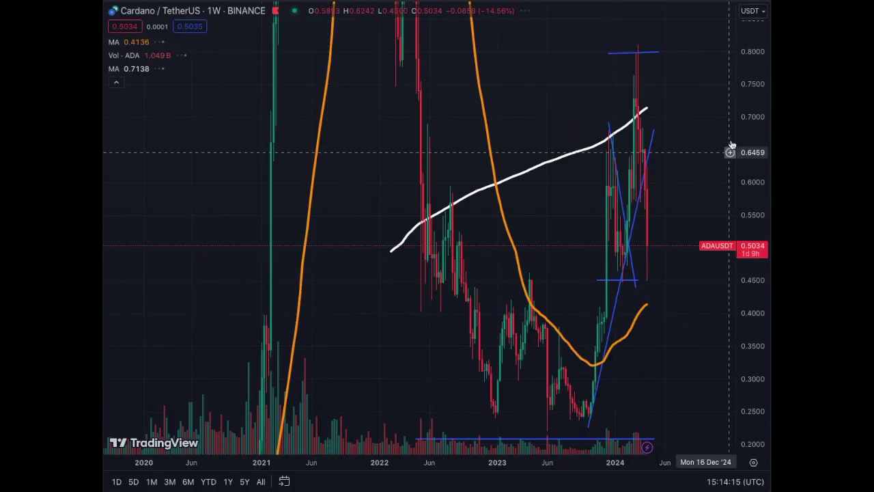
left_click_drag(748, 87, 703, 349)
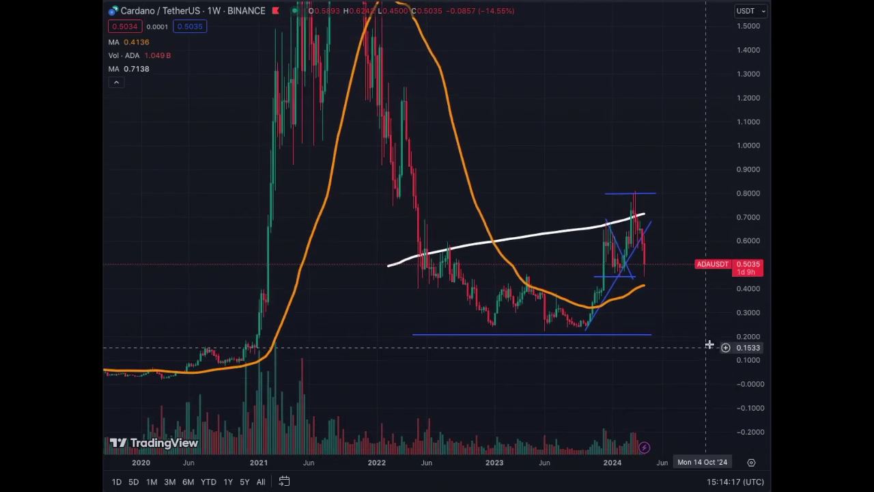
left_click_drag(736, 161, 693, 397)
left_click_drag(735, 189, 738, 259)
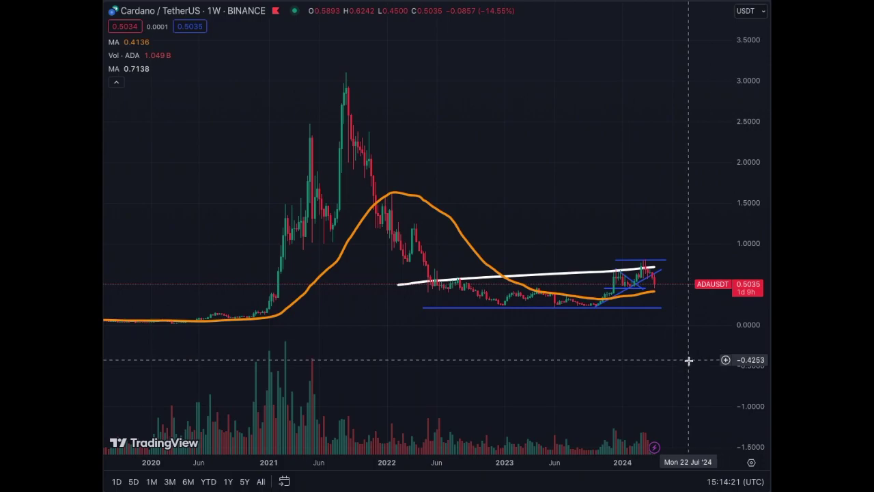
left_click_drag(690, 359, 689, 340)
left_click_drag(744, 351, 744, 326)
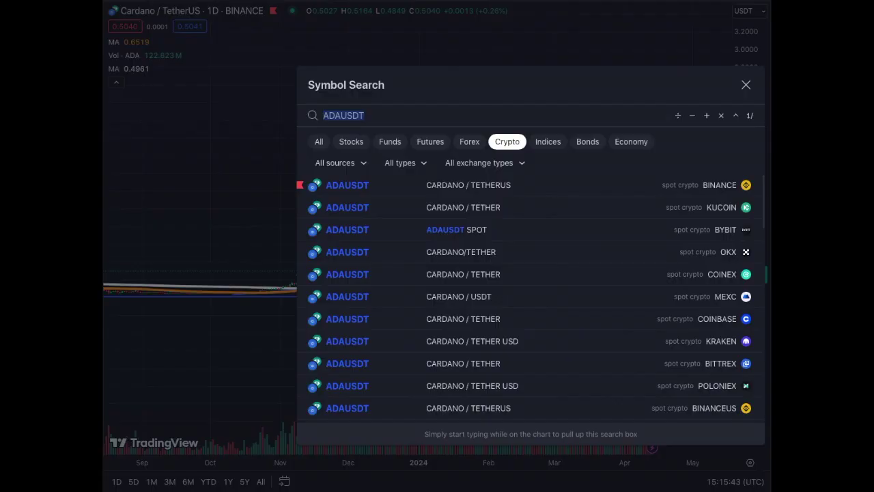
Step: Open the TON/Tether KuCoin chart and compress its price range to fit the candles
type("TON")
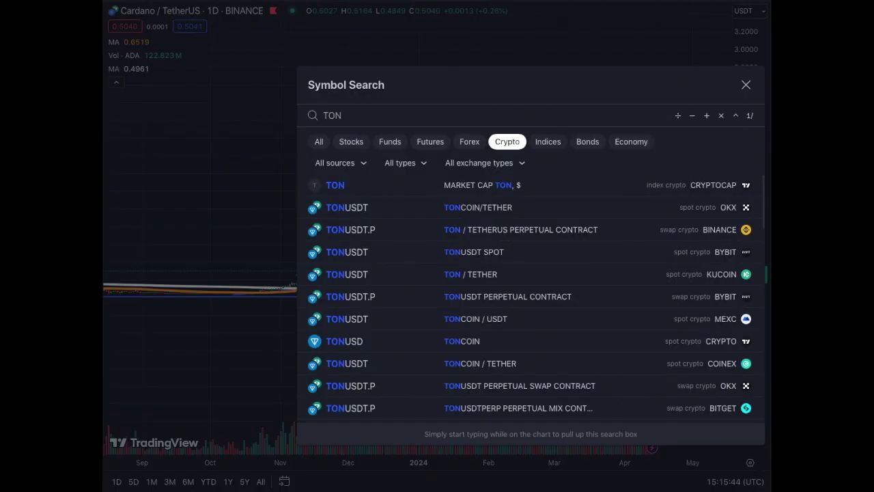
left_click(438, 277)
left_click_drag(750, 69, 693, 261)
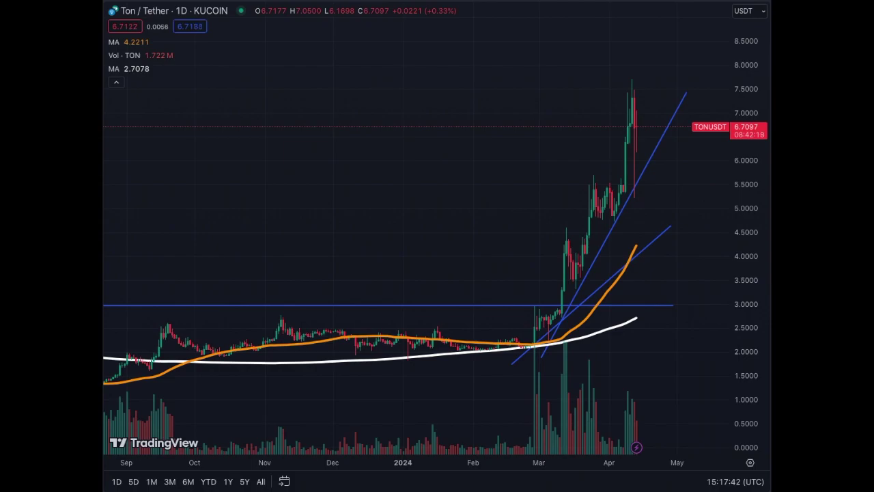
left_click(179, 11)
Step: View TON on weekly candles with a compressed price scale, then return it to the 1-day interval
left_click(221, 345)
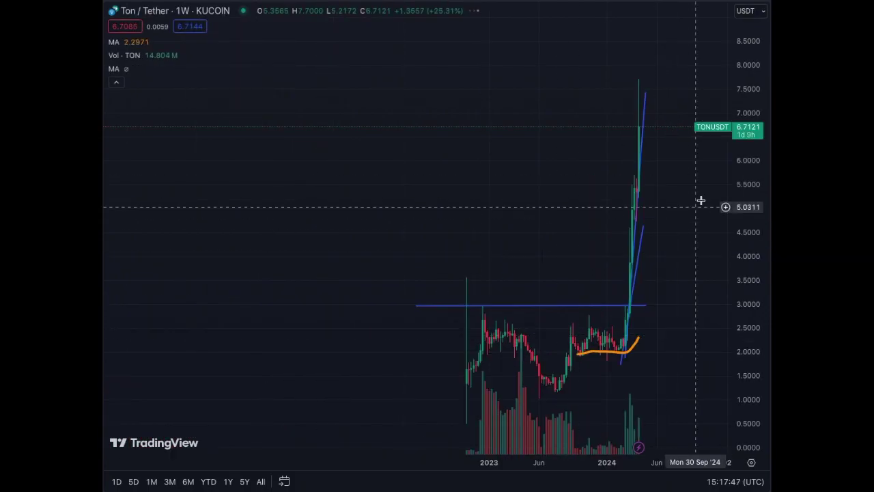
left_click_drag(695, 207, 747, 295)
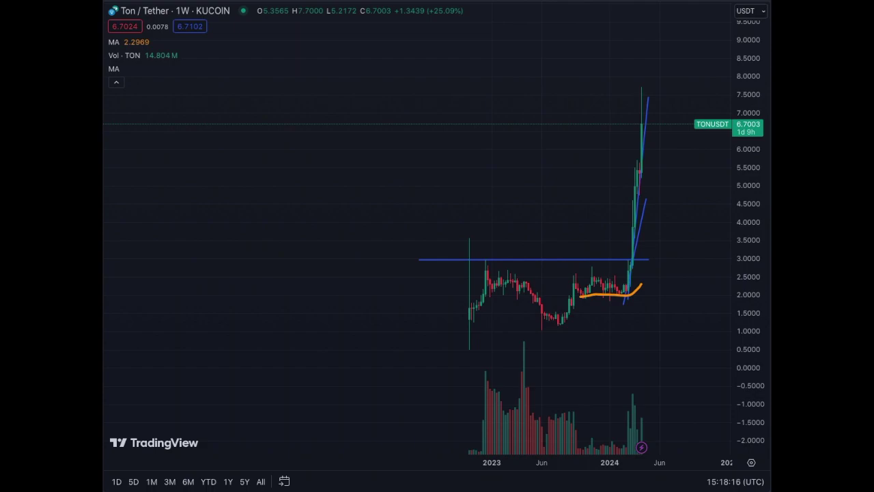
left_click(182, 10)
left_click(232, 326)
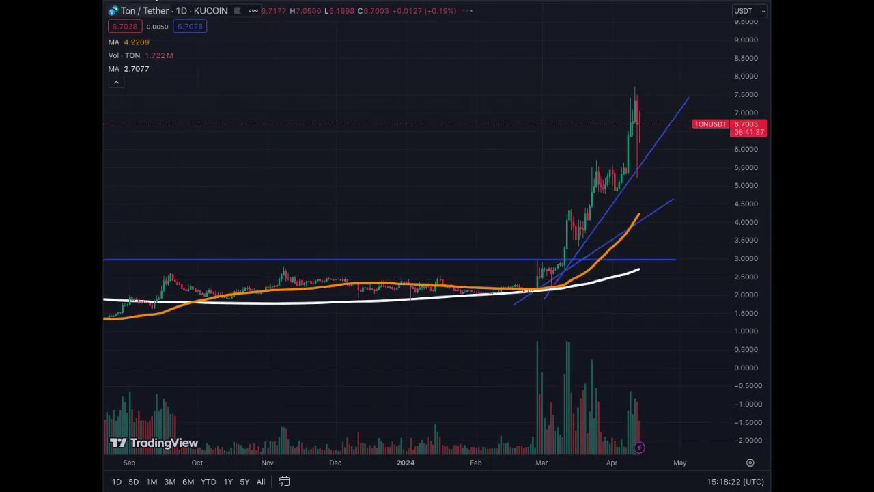
left_click(140, 10)
Step: Open DOGE/TetherUS on Binance, extending the trendline to about 0.205 and the 0.18 line further right
type("DOGE")
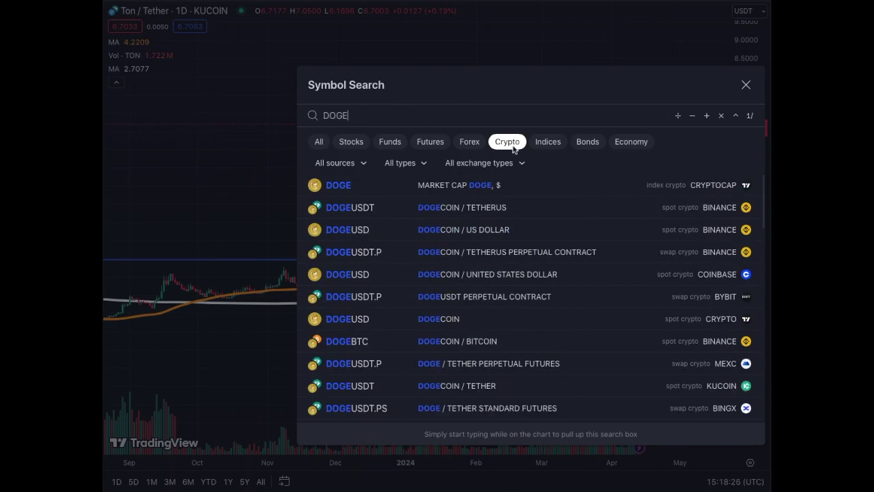
left_click(488, 208)
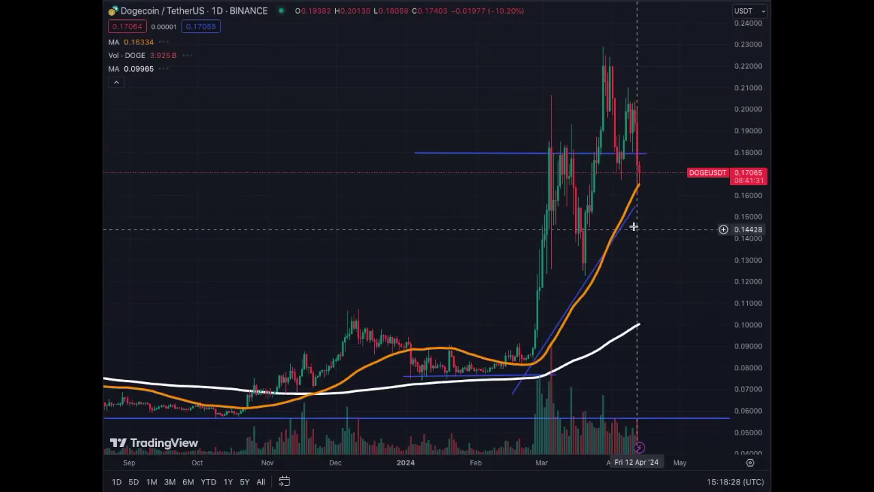
left_click_drag(749, 107, 751, 212)
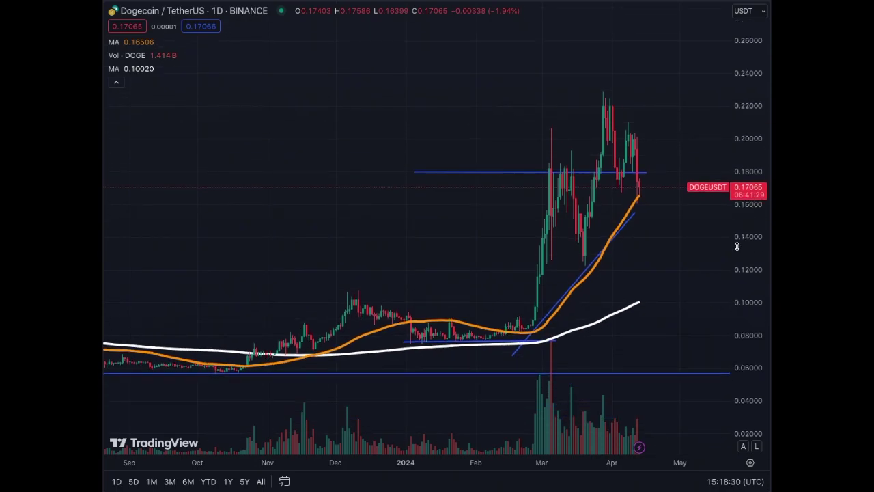
left_click_drag(637, 212, 704, 131)
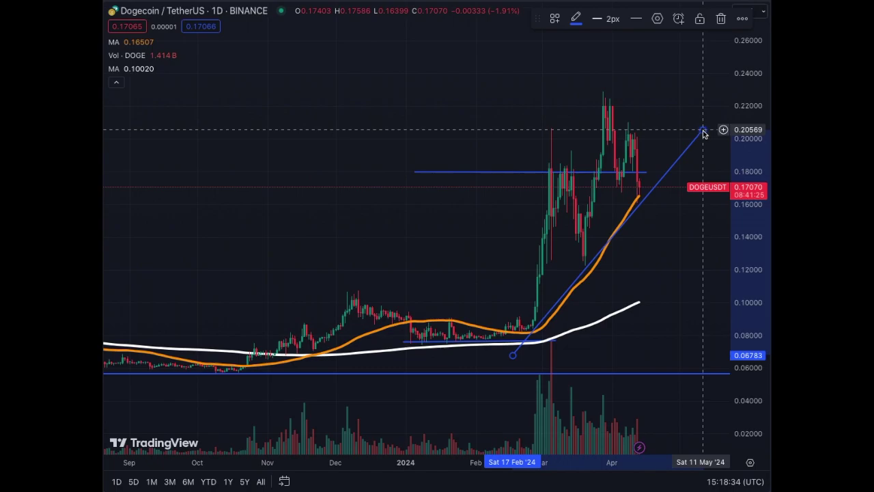
left_click_drag(647, 172, 702, 172)
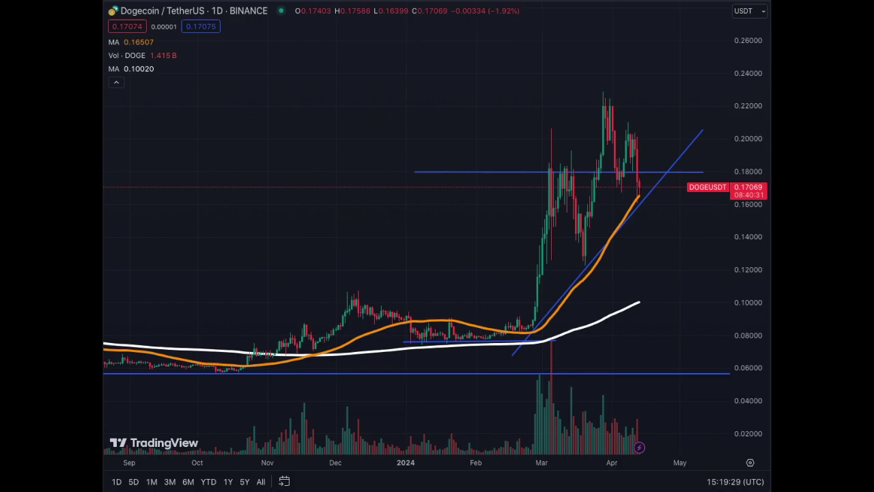
Step: Put the Dogecoin chart on 1-week candles and rescale to show the 2021 peak near 0.74
left_click(195, 11)
left_click(228, 348)
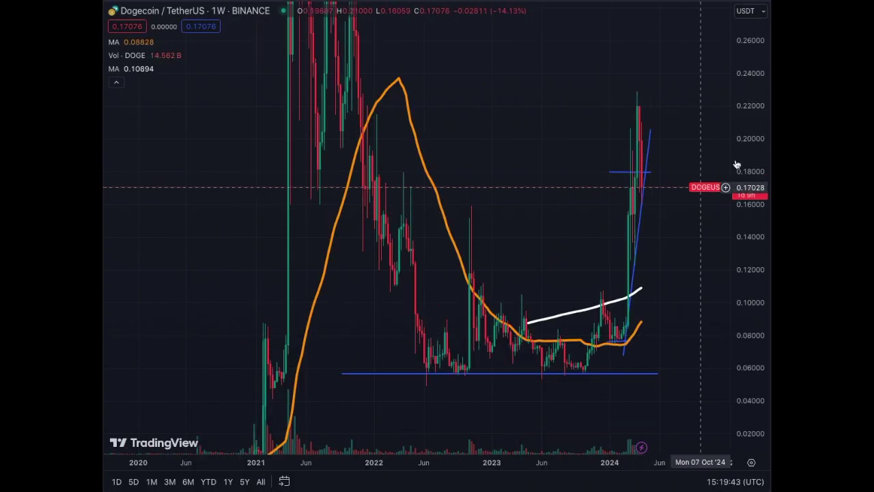
left_click_drag(756, 56, 745, 435)
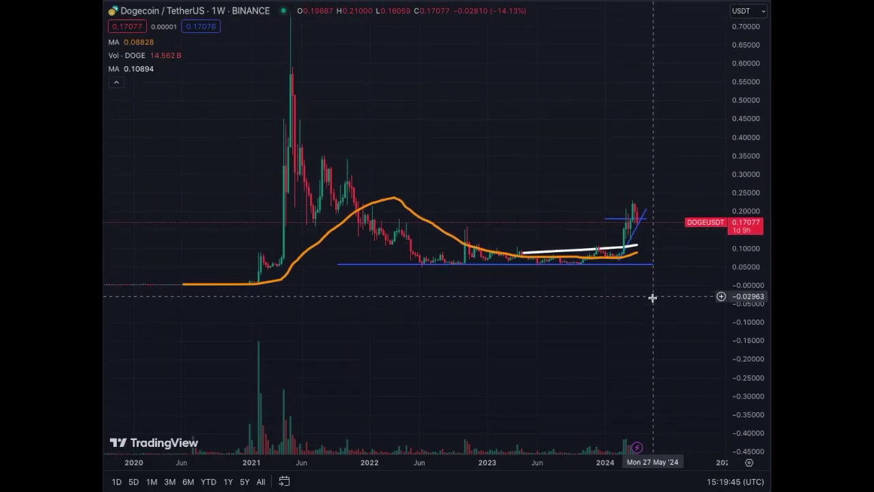
left_click_drag(652, 296, 657, 377)
left_click_drag(745, 261, 742, 136)
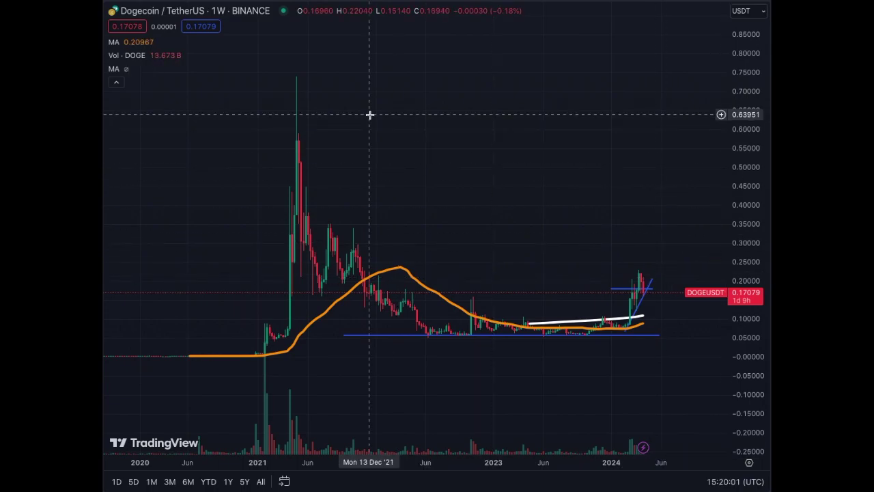
Step: Return to daily candles, load XRP/TetherUS on Binance and recenter its price scale
left_click(218, 11)
left_click(200, 325)
type("XRP")
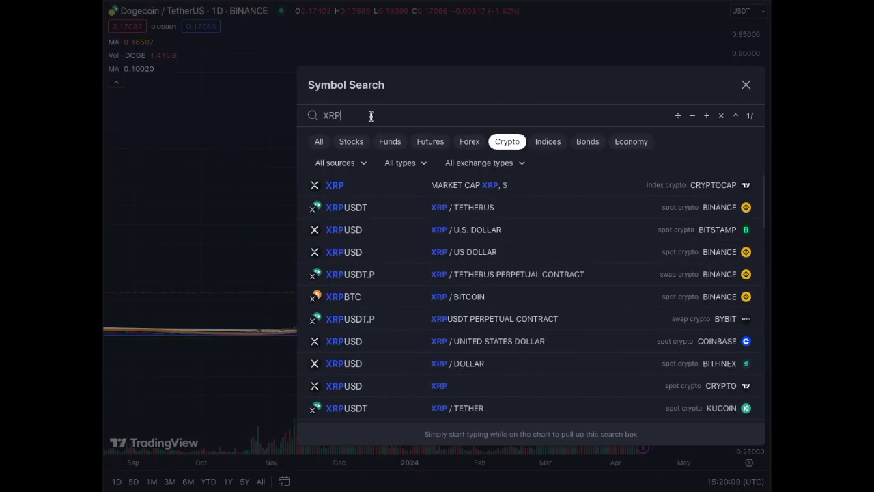
left_click(458, 209)
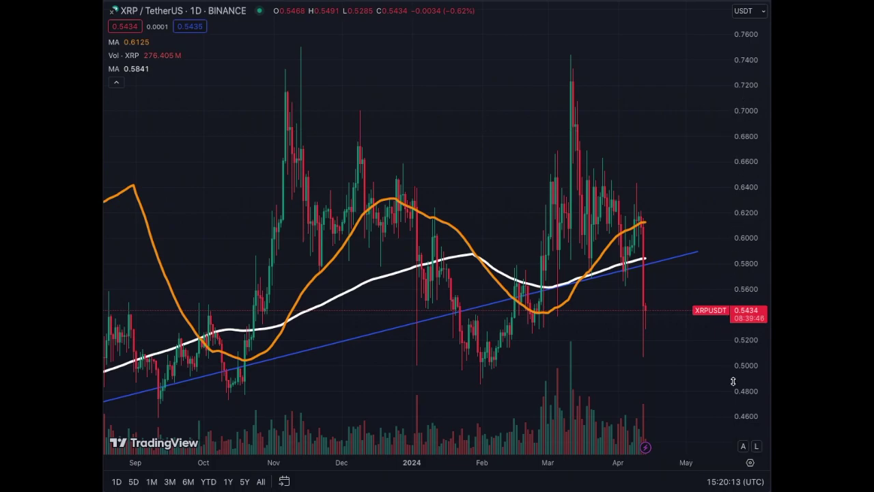
left_click_drag(740, 396, 742, 444)
scroll(642, 328, "down", 5)
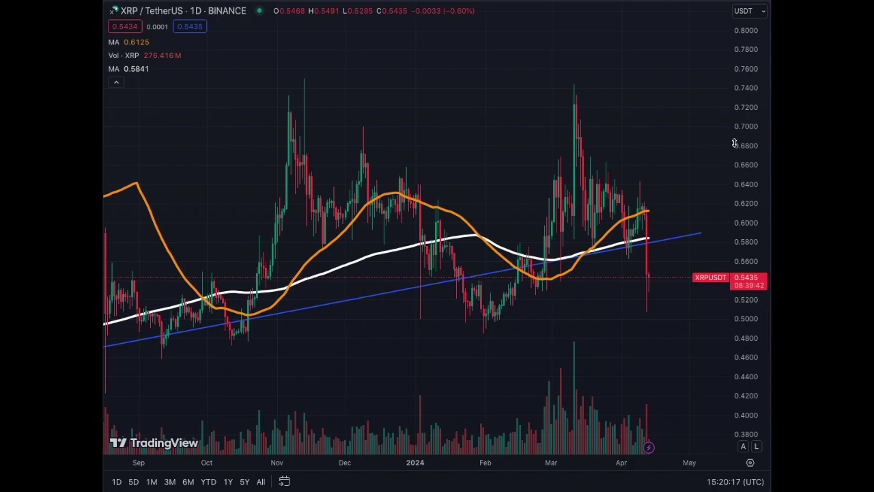
left_click_drag(675, 344, 687, 326)
left_click_drag(756, 327, 748, 236)
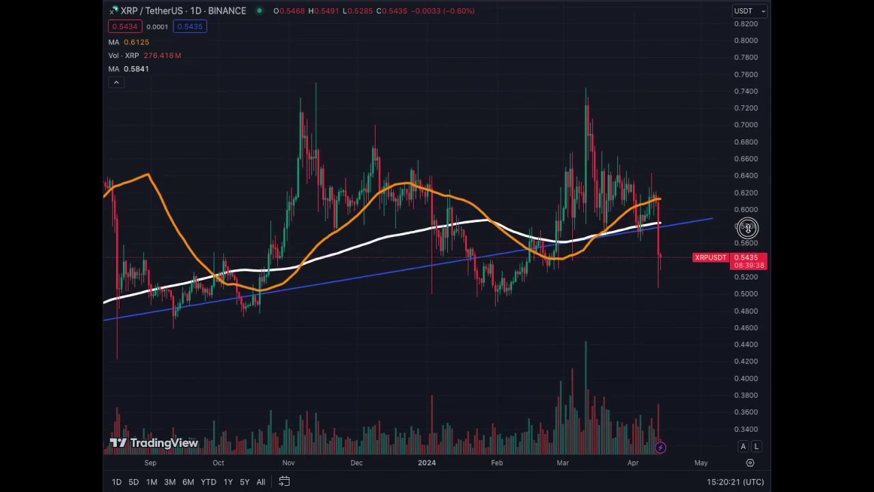
Step: Delete the old rising trendline and draw a horizontal support line at 0.4810 from the October lows
left_click(439, 264)
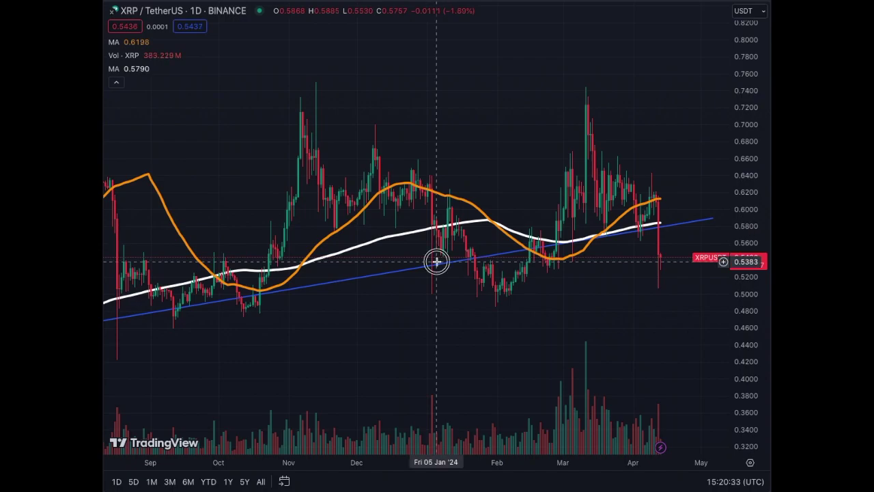
key("Delete")
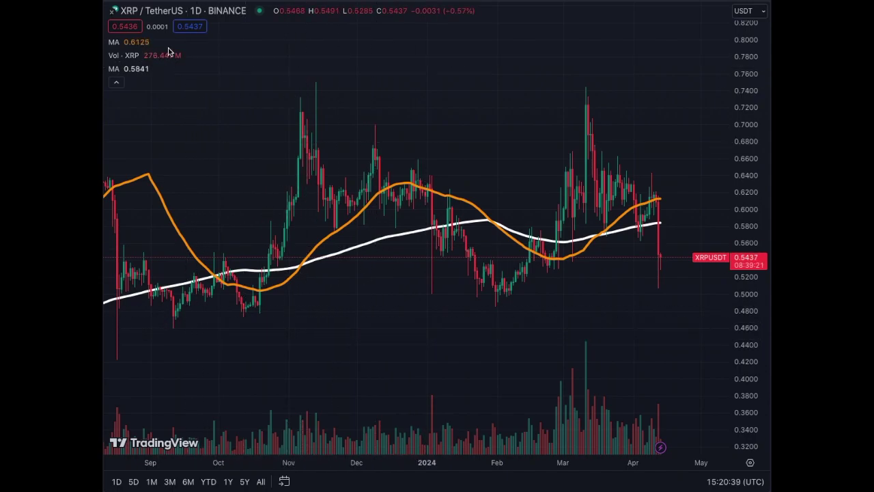
left_click(219, 311)
left_click(698, 316)
mouse_move(698, 317)
left_mouse_down()
mouse_move(644, 316)
mouse_move(701, 311)
left_mouse_up()
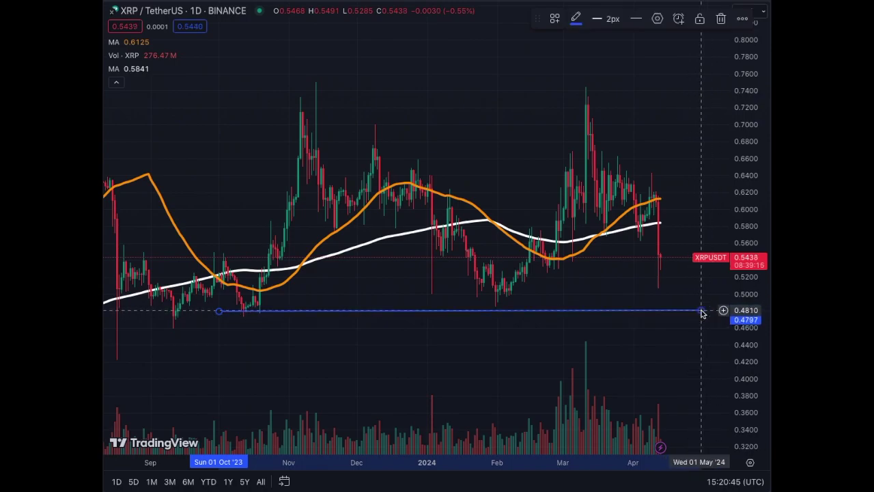
left_click(649, 332)
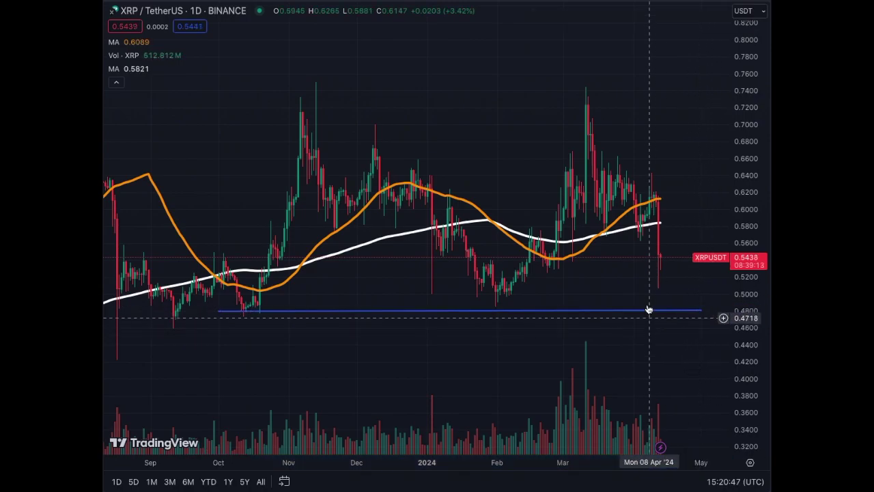
Step: Draw a horizontal resistance line near 0.74 across to the latest candles
left_click(194, 89)
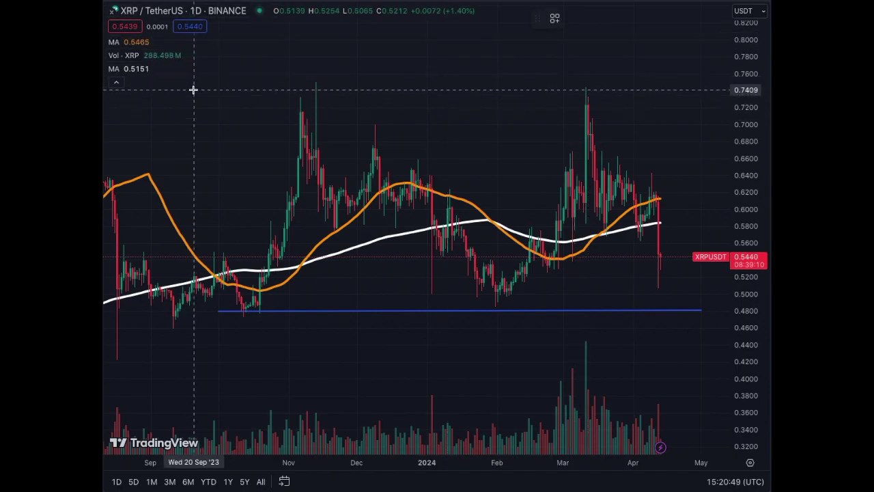
left_click(700, 89)
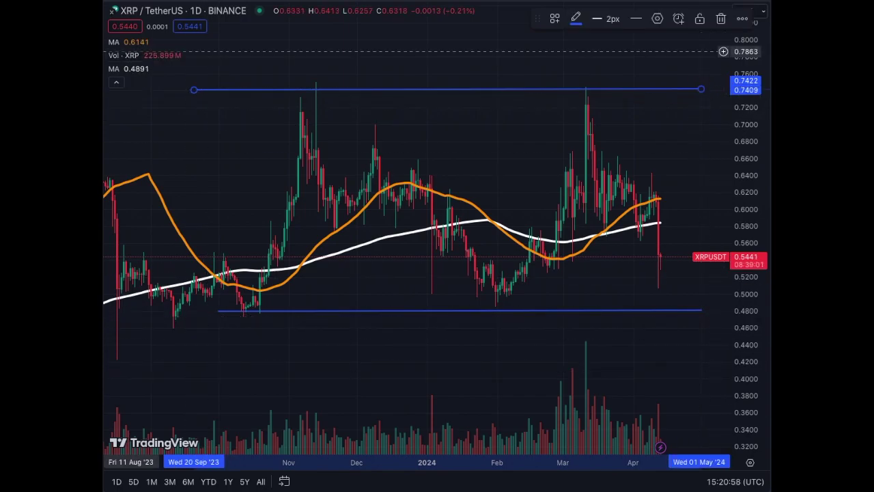
key("Escape")
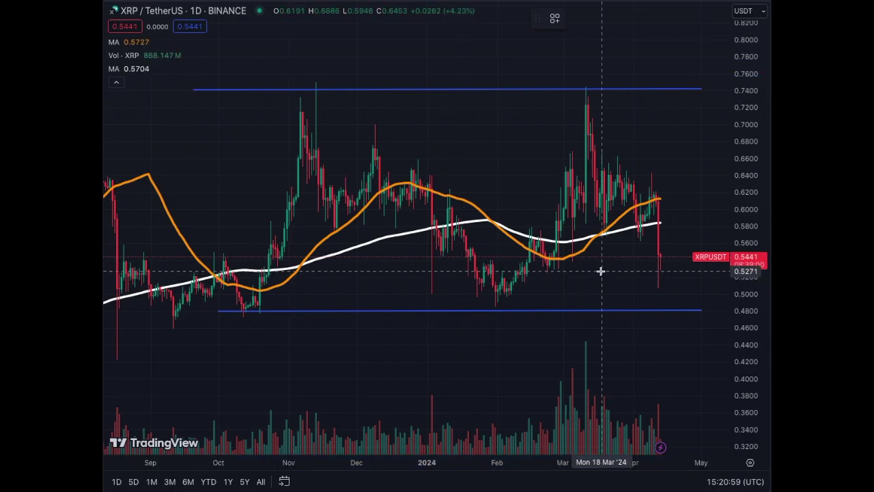
left_click(495, 309)
Step: Finish the rising trendline at 0.6574 and draw a horizontal line at 0.544 from August
left_click(699, 160)
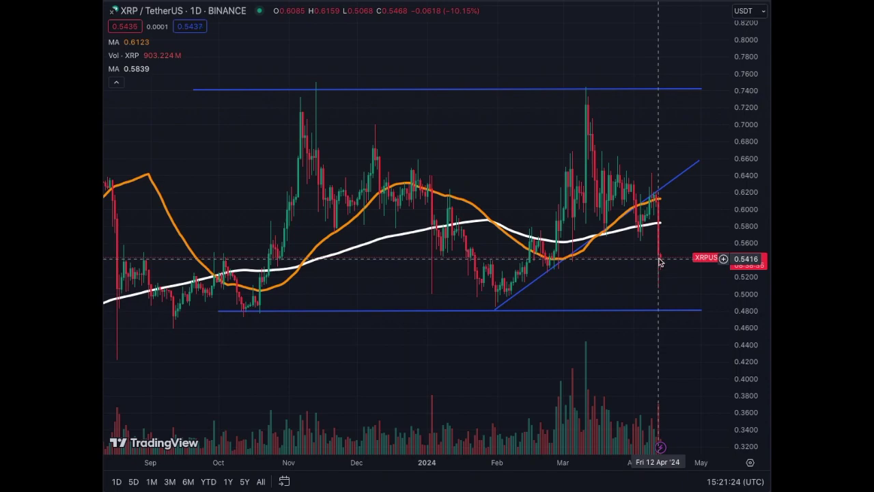
left_click(125, 258)
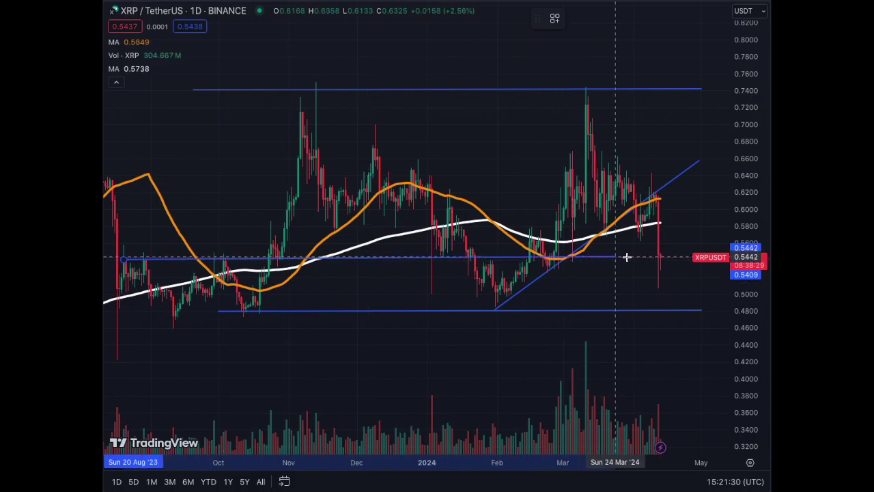
left_click(681, 257)
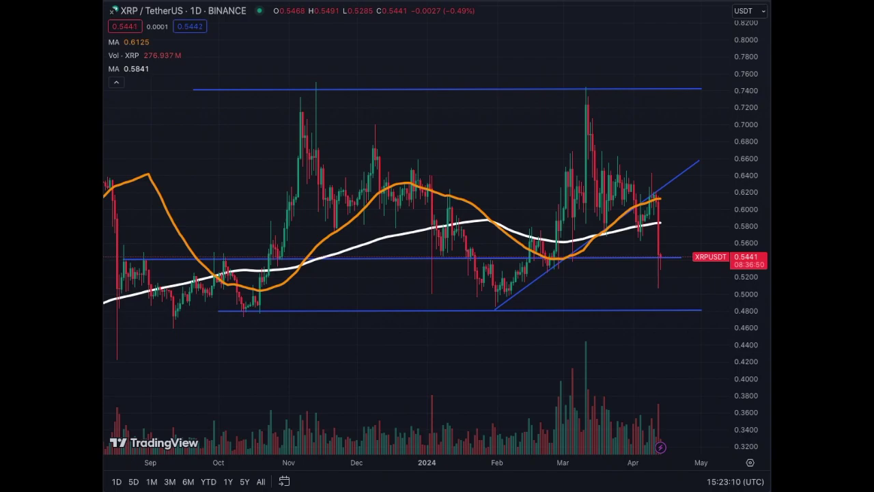
Step: Put XRP on 1-week candles and compress the scale to show the 2021 peak near 1.96
left_click(198, 10)
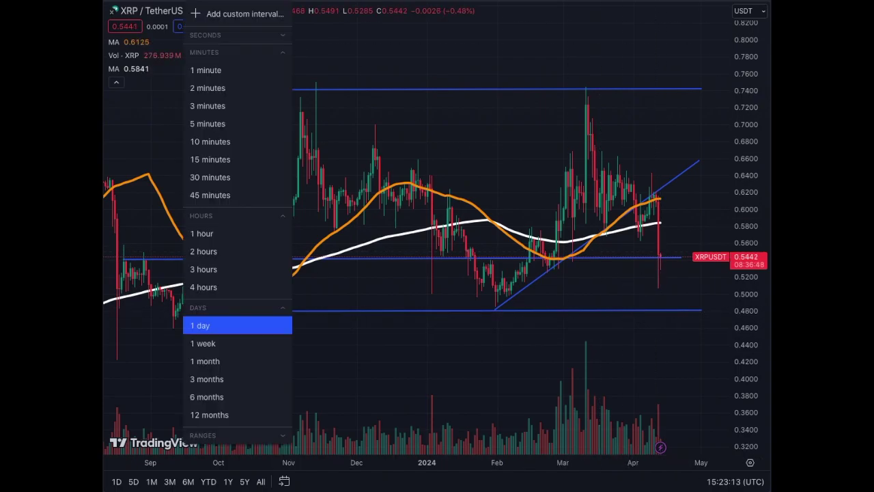
left_click(227, 346)
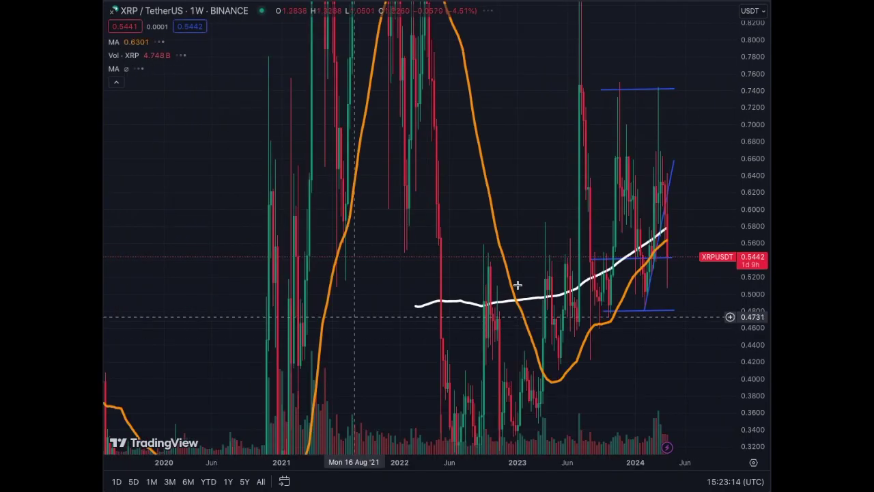
left_click_drag(751, 82, 735, 236)
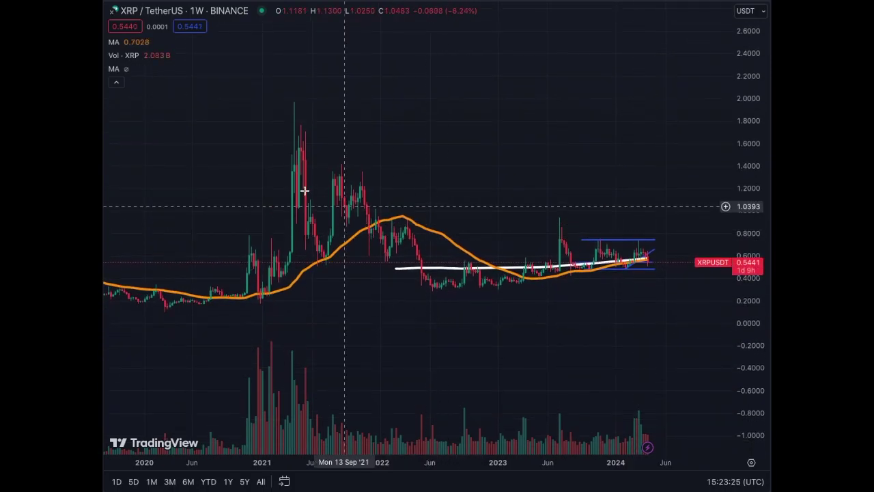
Step: Draw a level resistance line at about 0.80 from late 2022 on the weekly XRP chart
left_click(465, 233)
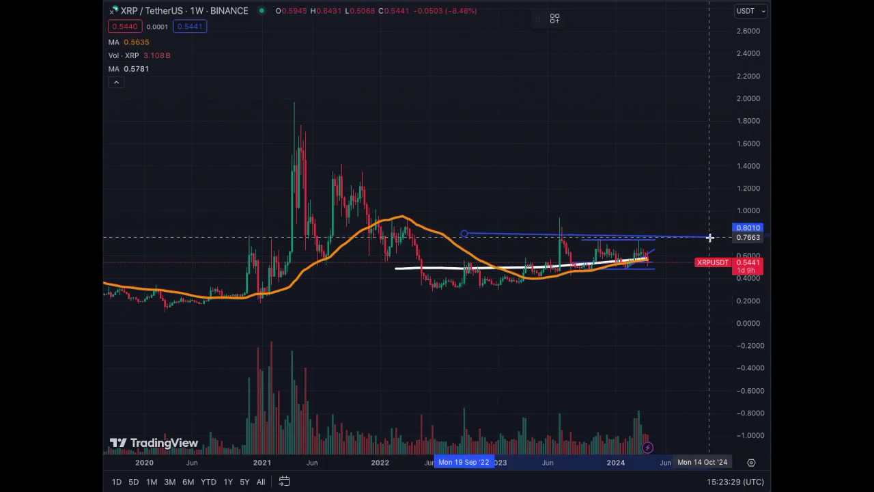
left_click(707, 234)
left_click(660, 294)
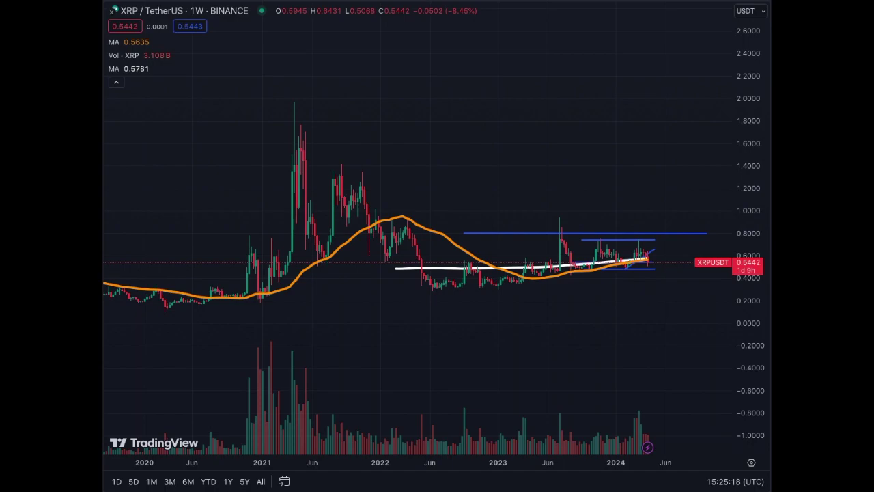
Step: Load the daily SOL/TetherUS Binance chart and extend its lower trendline up to about 155
left_click(198, 10)
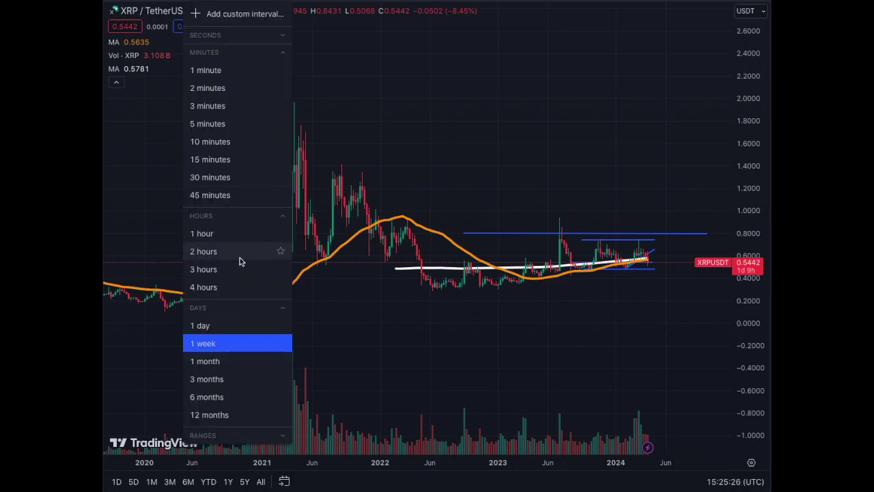
left_click(229, 324)
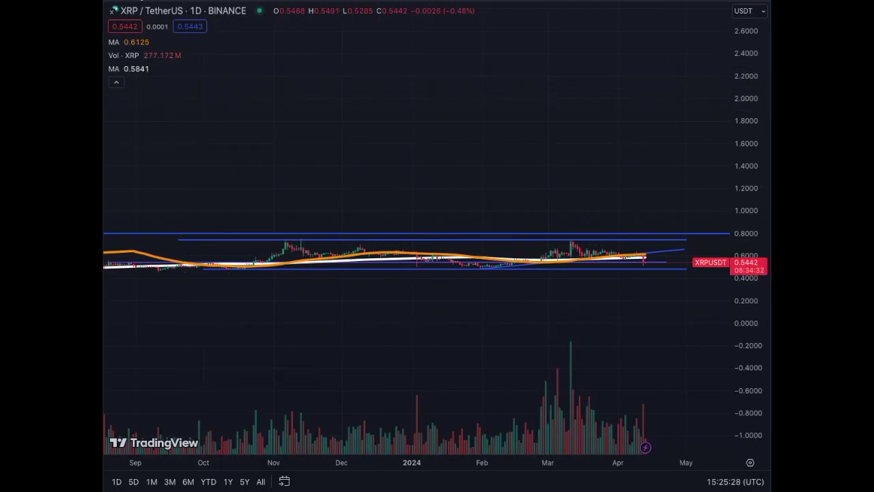
left_click(184, 10)
type("SOL")
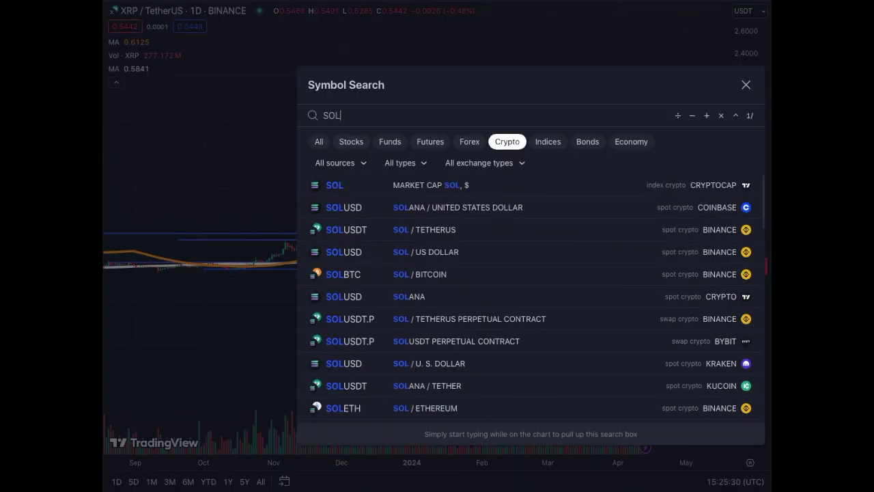
left_click(420, 228)
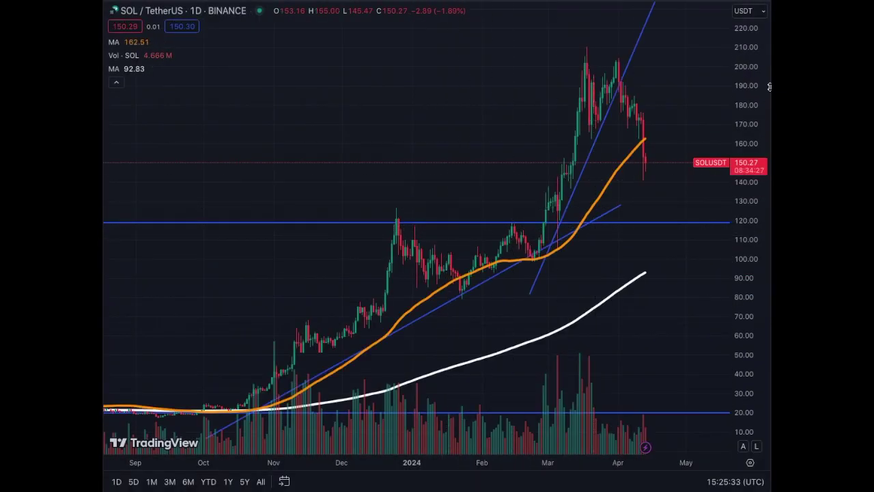
left_click_drag(751, 60, 727, 203)
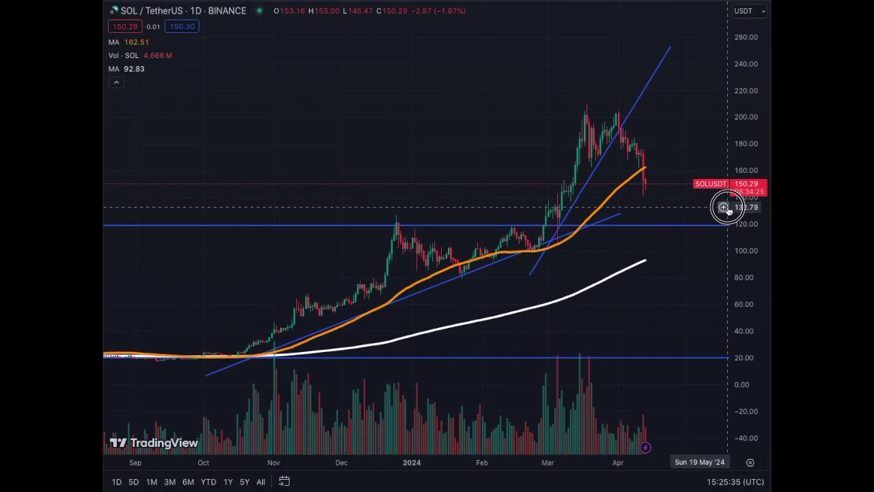
left_click_drag(702, 259, 684, 265)
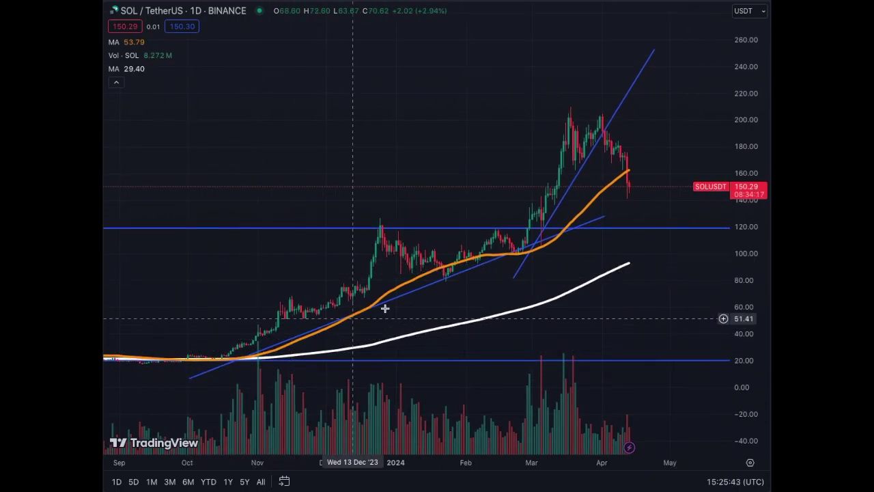
left_click_drag(602, 219, 724, 176)
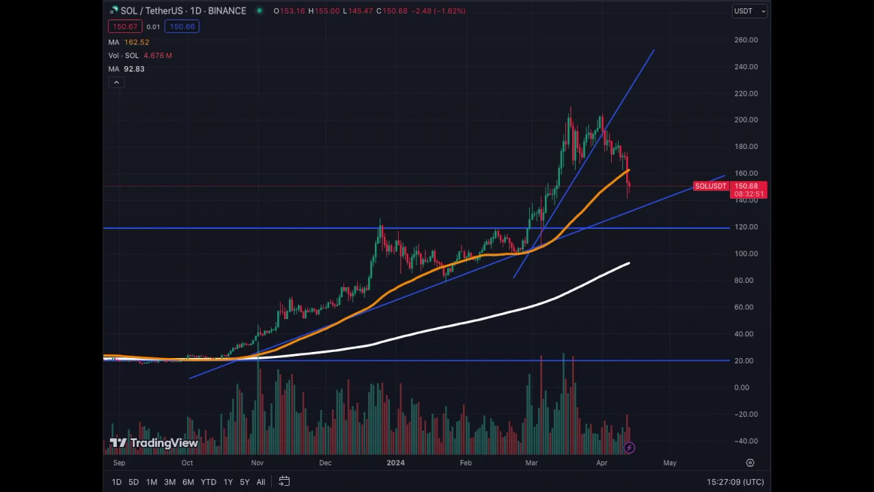
Step: Switch SOL to weekly candles with 1W and rescale so prices up to about 425 show
key("1")
key("w")
key("Return")
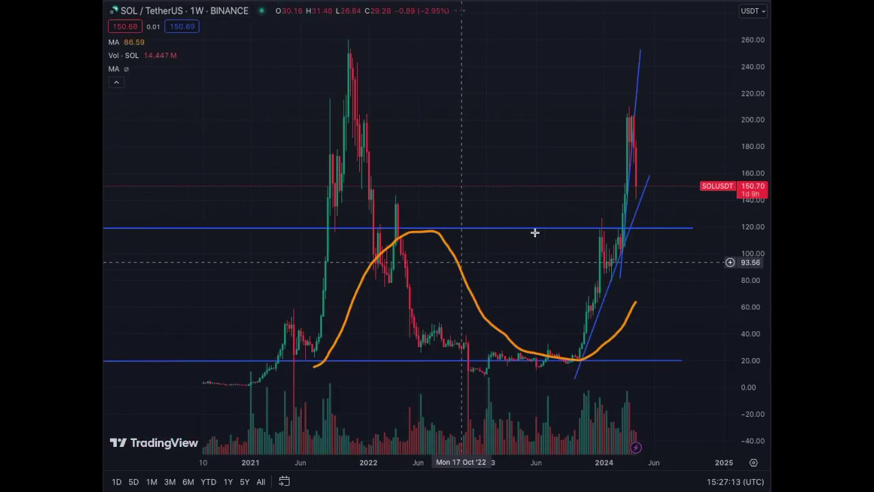
left_click_drag(731, 75, 731, 356)
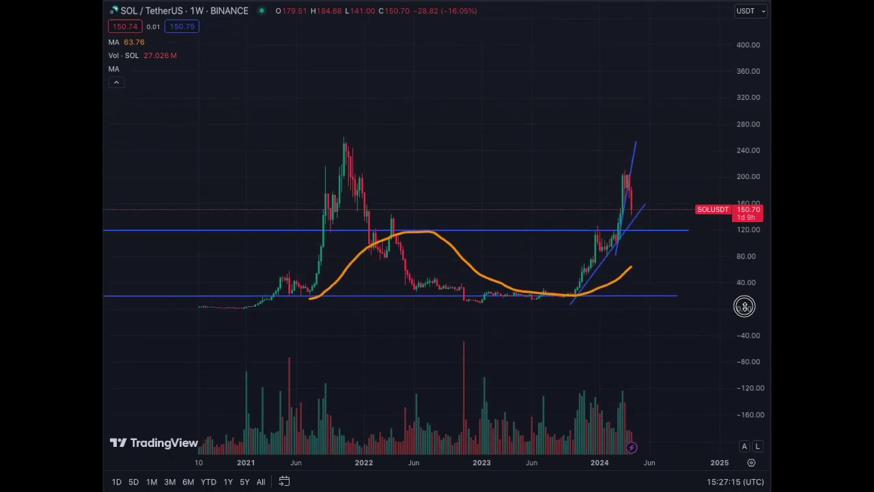
left_click_drag(686, 372, 731, 352)
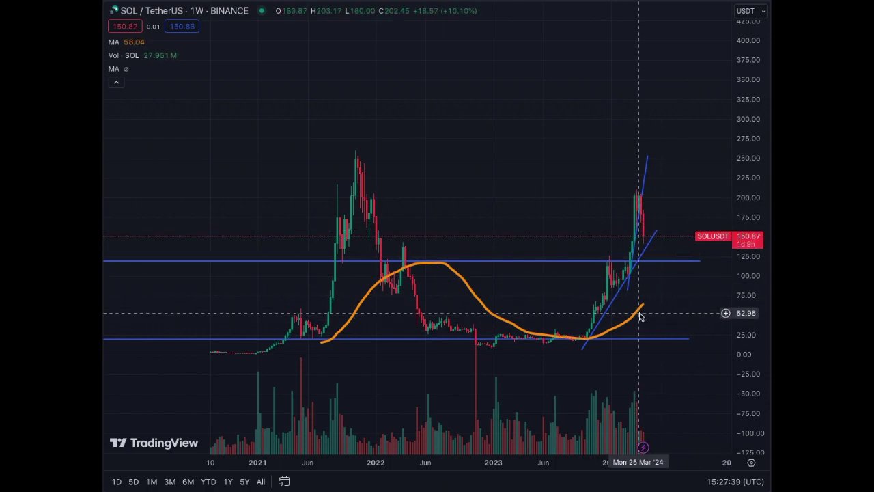
mouse_move(644, 251)
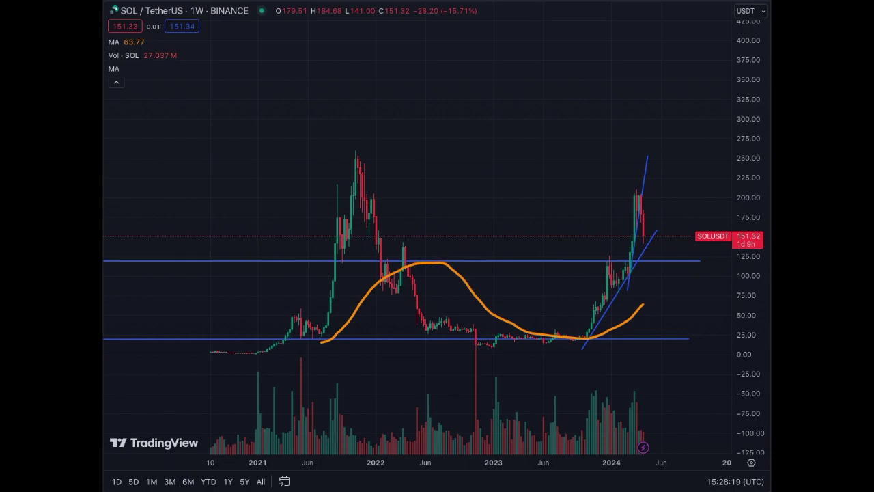
Step: Return to daily candles and load BNB/TetherUS, rescaling prices to span 40 to 760
left_click(197, 10)
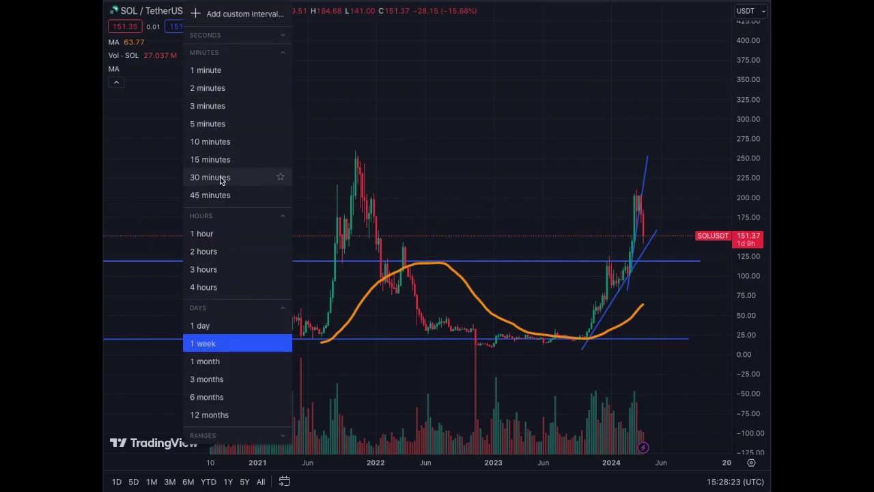
left_click(218, 326)
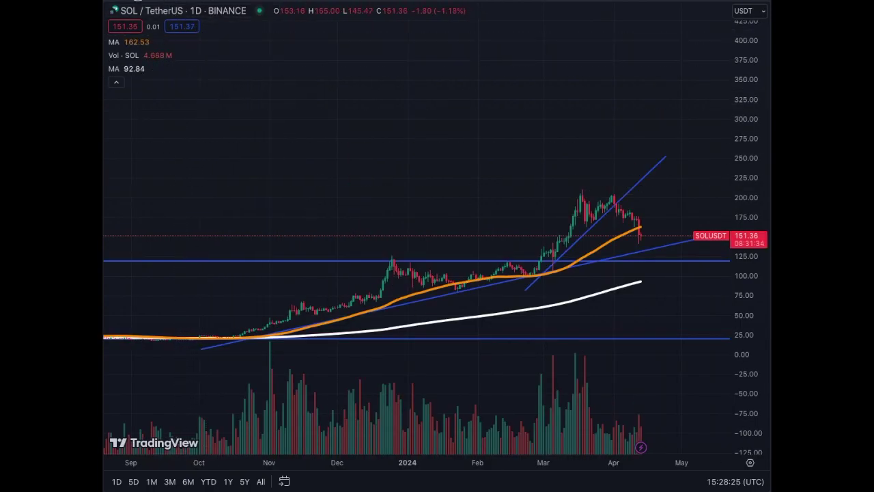
left_click(171, 10)
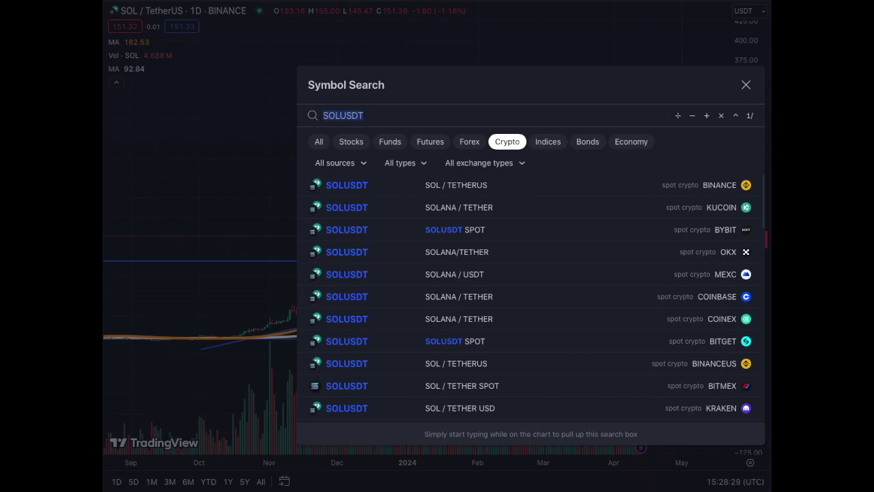
type("BNB")
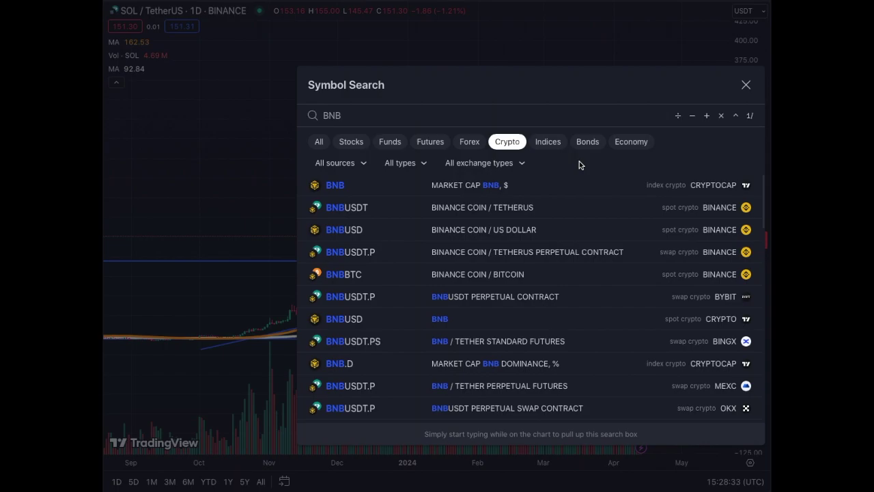
left_click(539, 208)
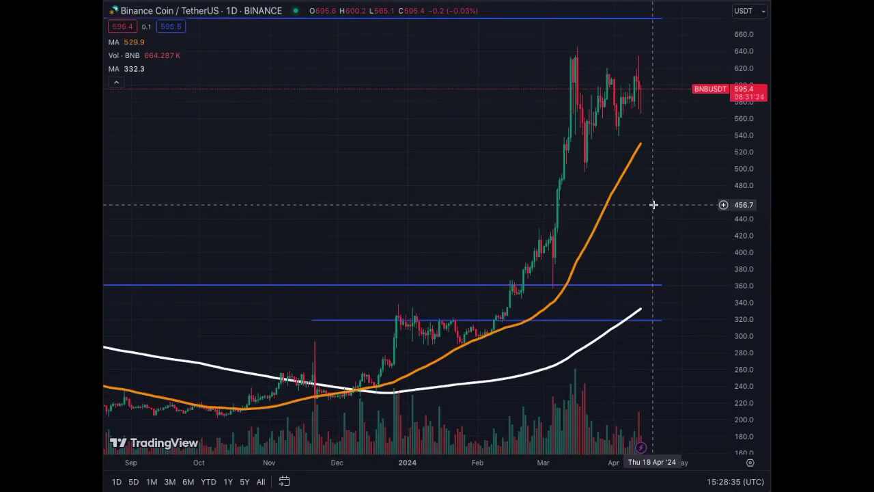
left_click_drag(743, 125, 737, 254)
left_click_drag(722, 341, 720, 333)
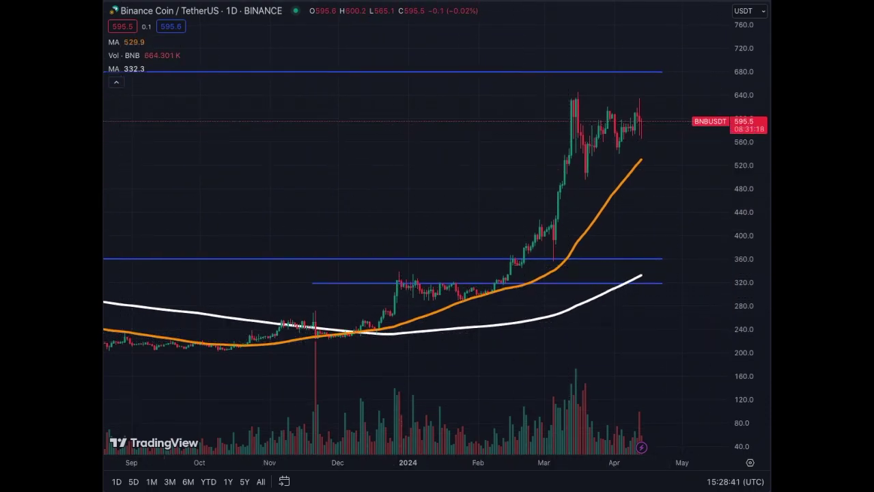
Step: Draw a rising trendline from the mid-November 2023 low near 207 to about 415 in May
left_click(304, 349)
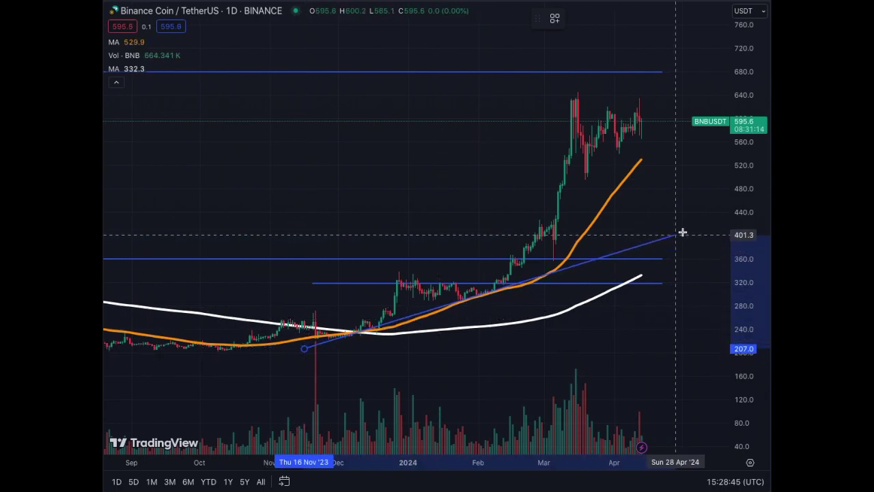
left_click(707, 226)
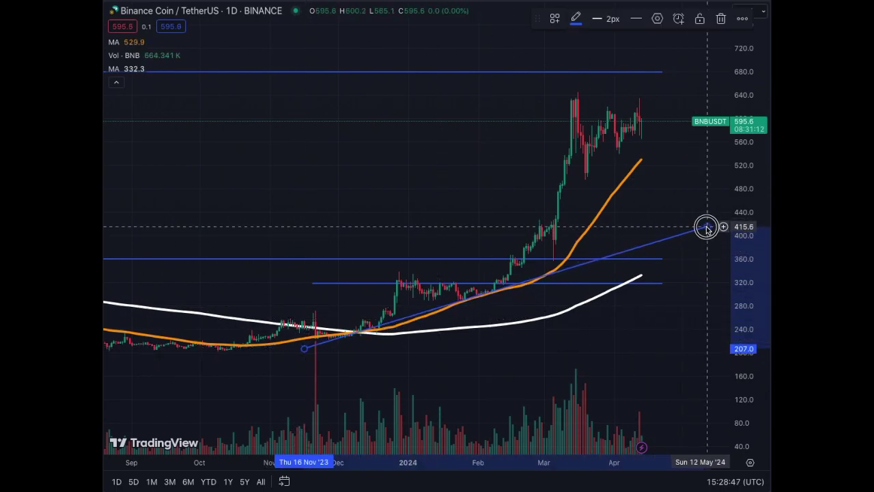
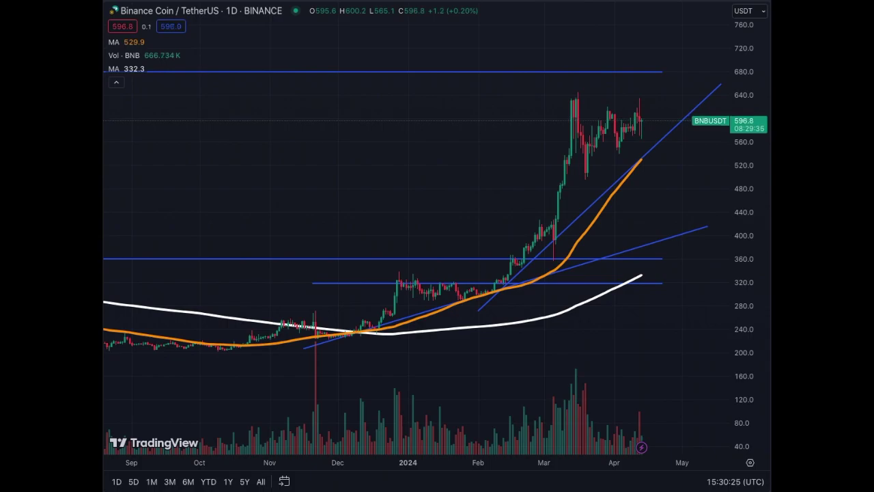
Step: View the BNB chart on weekly candles with a compressed price scale, then return to daily
left_click(244, 10)
left_click(198, 344)
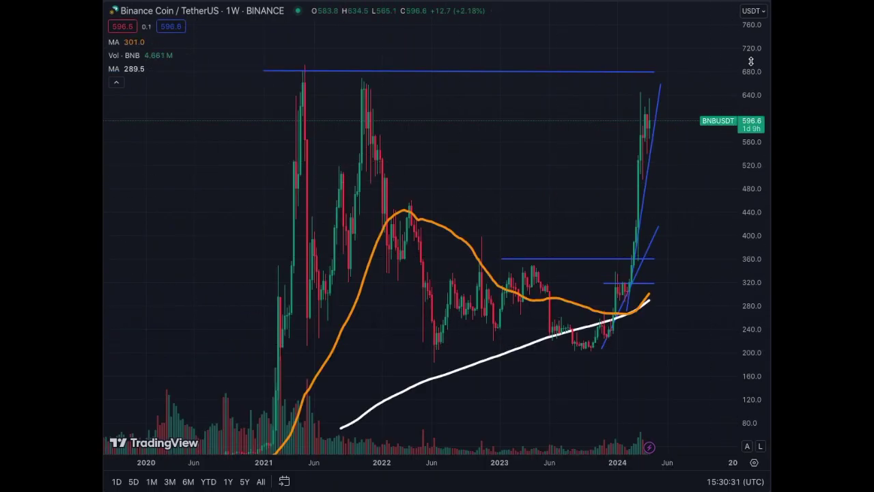
left_click_drag(744, 159, 744, 198)
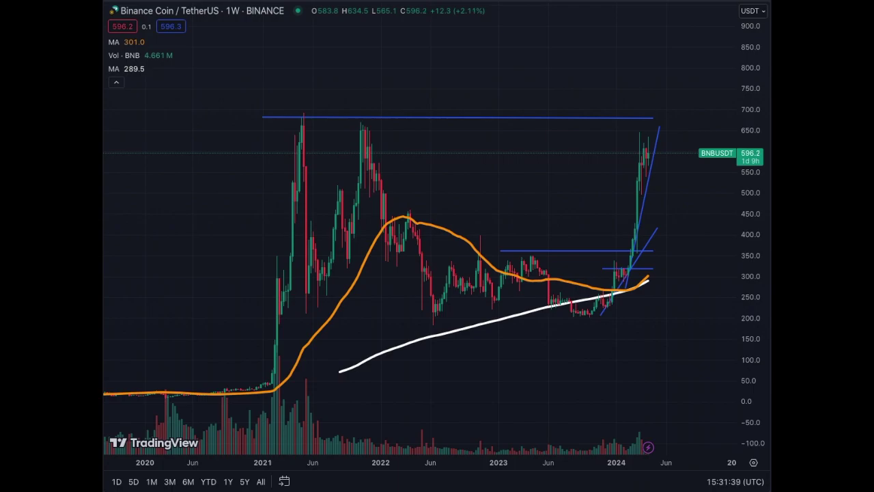
left_click(252, 11)
left_click(280, 324)
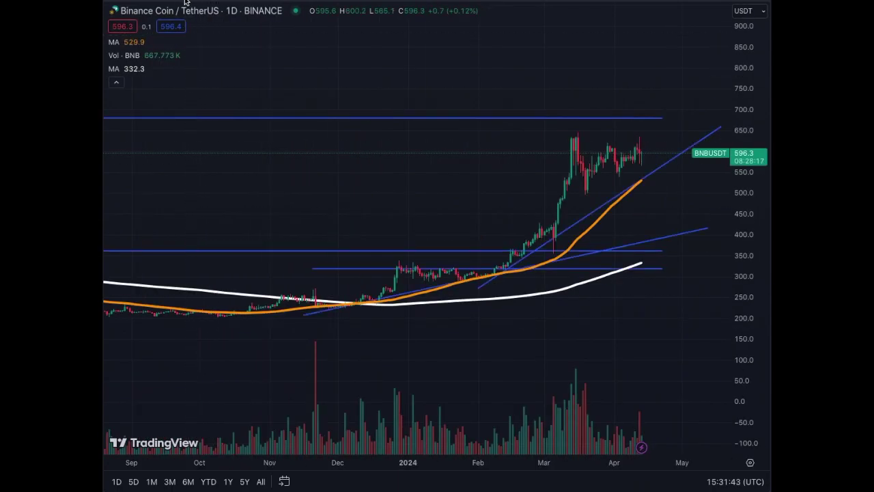
Step: Load the Ethereum / U.S. Dollar Binance chart from an ETH search and rescale its price axis
left_click(140, 4)
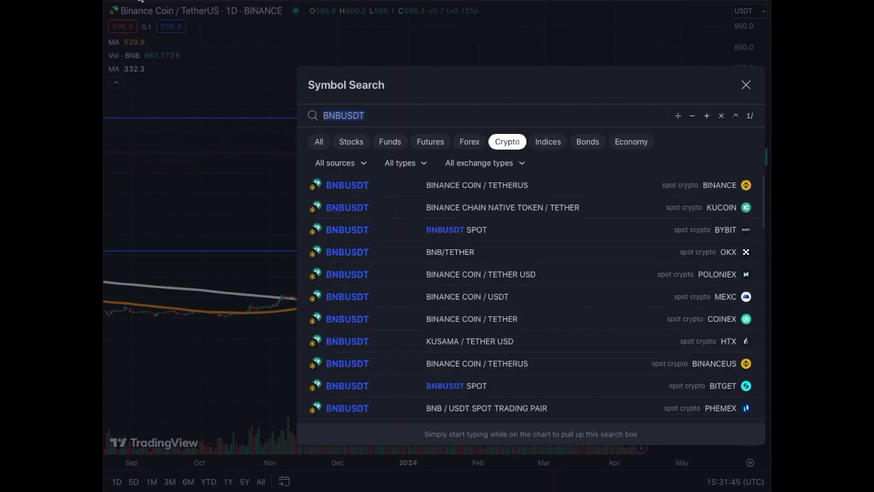
type("ETH")
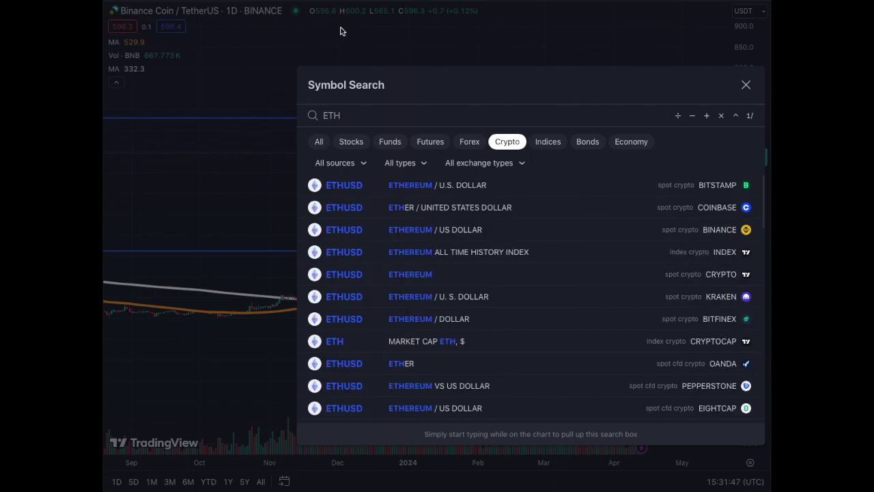
left_click(487, 230)
left_click_drag(741, 62, 690, 246)
left_click_drag(738, 318, 742, 278)
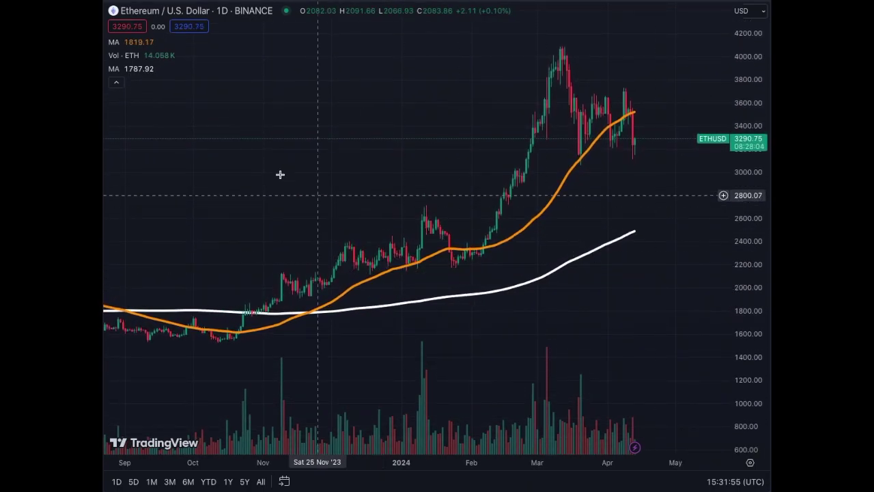
Step: Draw trendlines from the October low toward 3000 and from late January to above 4200, plus a horizontal level at 3000
key("alt+t")
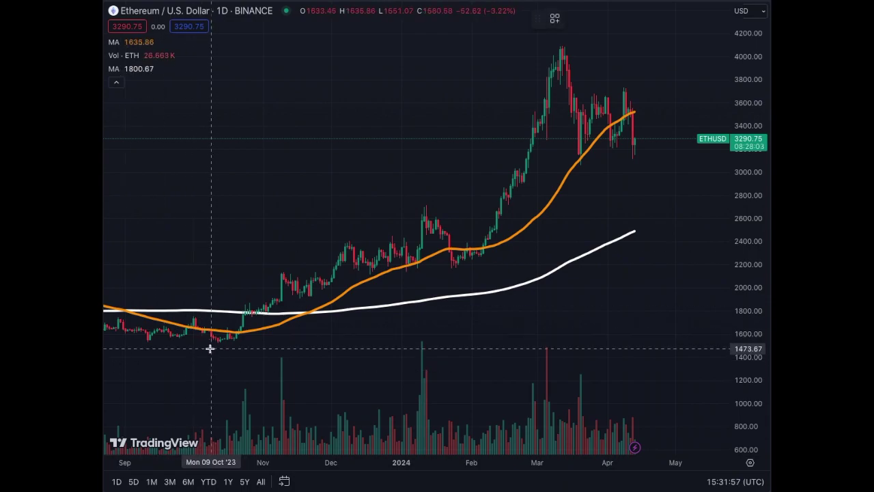
left_click(209, 348)
left_click(654, 192)
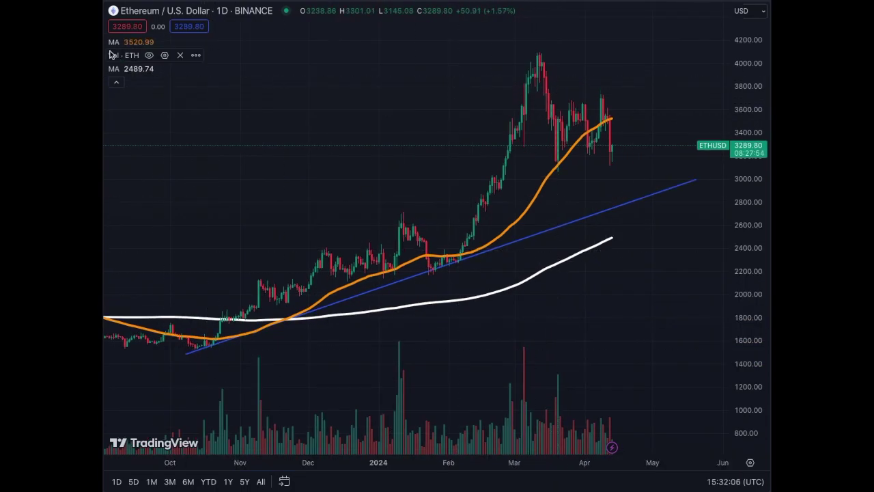
left_click(447, 293)
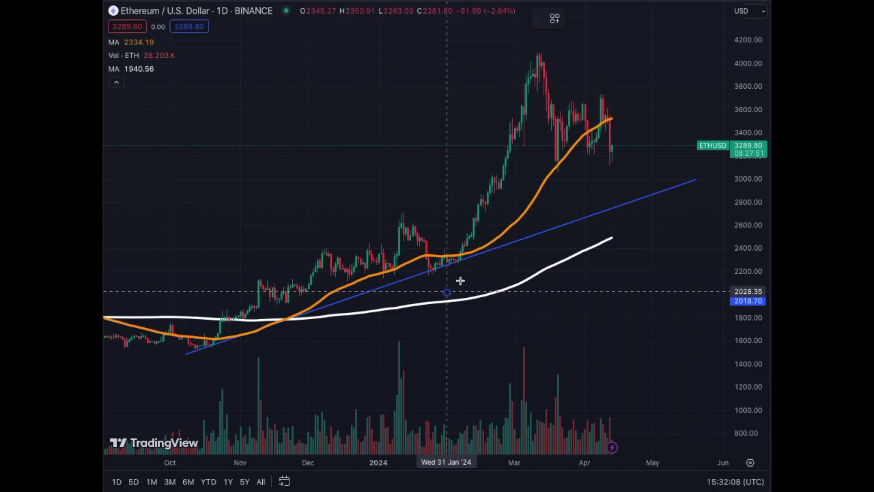
left_click(585, 31)
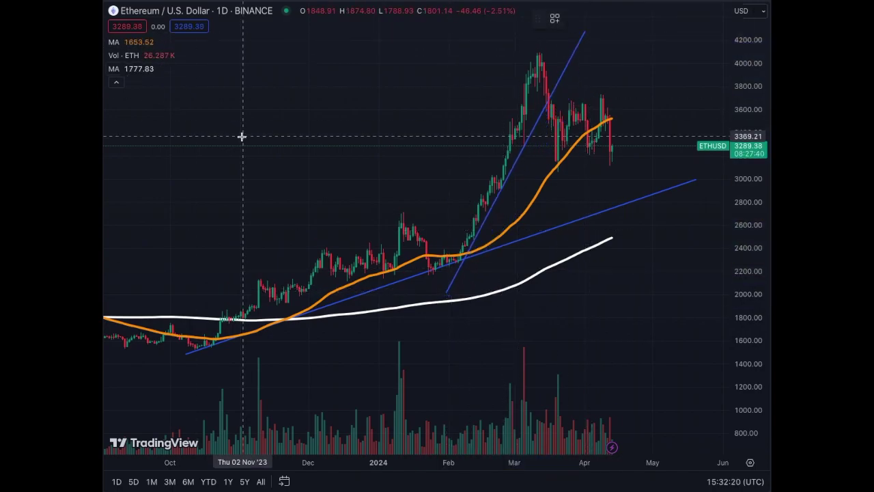
left_click(249, 178)
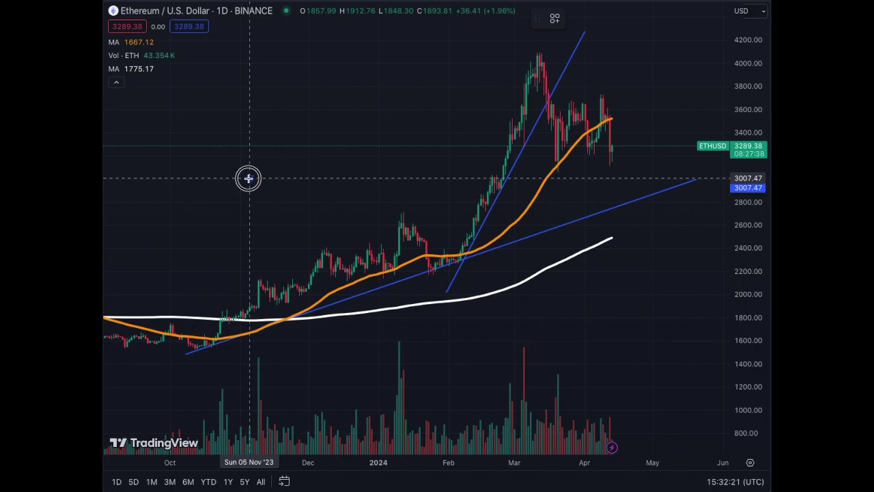
left_click(714, 178)
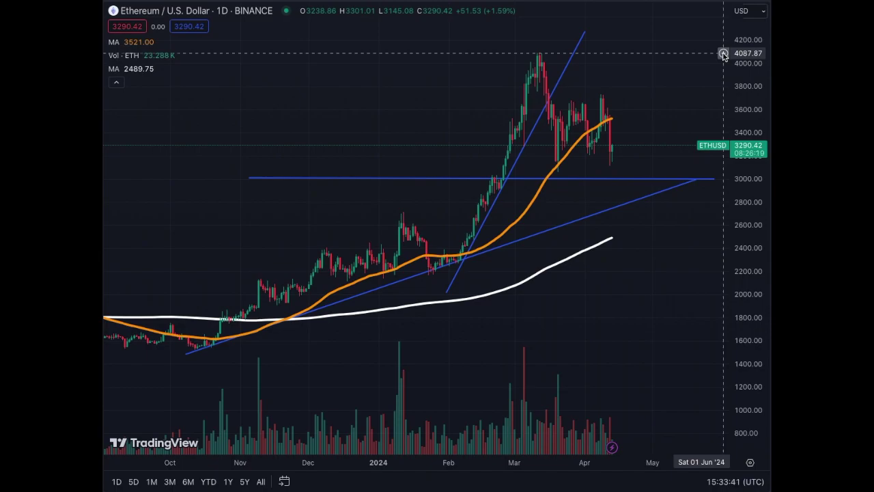
Step: Switch the Ethereum chart to weekly candles and rescale the price axis to fit the history
left_click(205, 11)
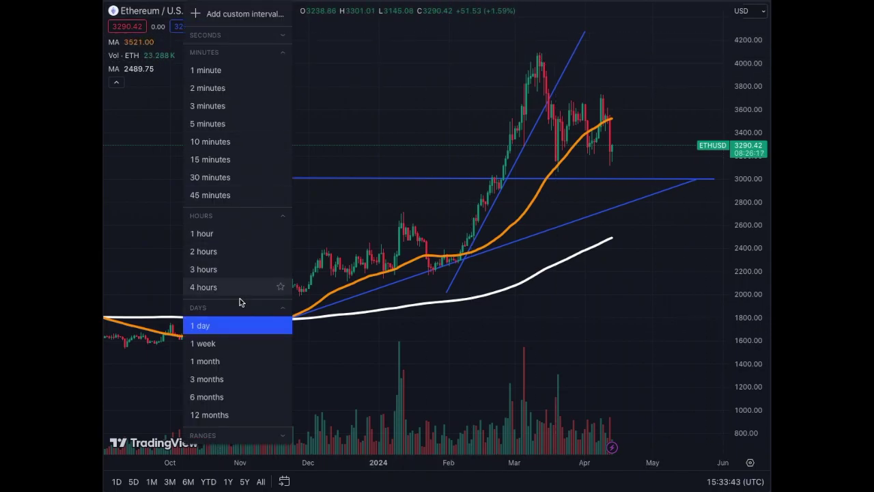
left_click(226, 343)
left_click_drag(755, 269, 750, 345)
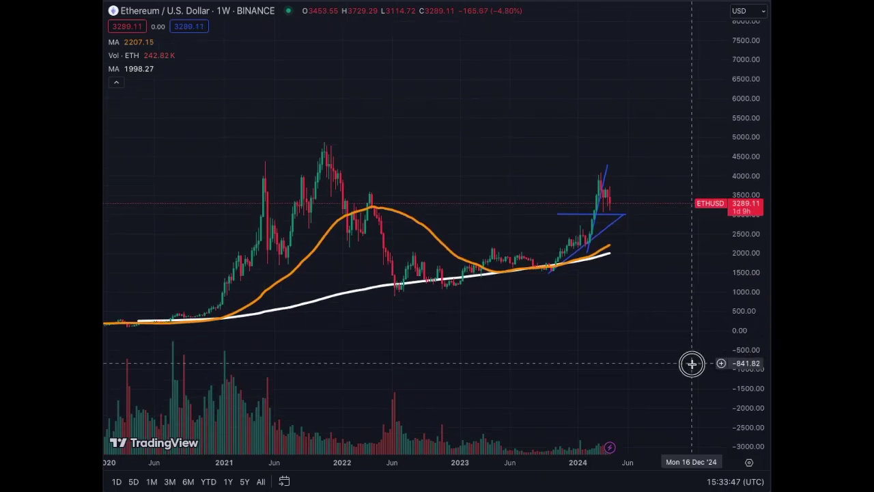
left_click_drag(691, 361, 689, 381)
left_click_drag(746, 365, 746, 315)
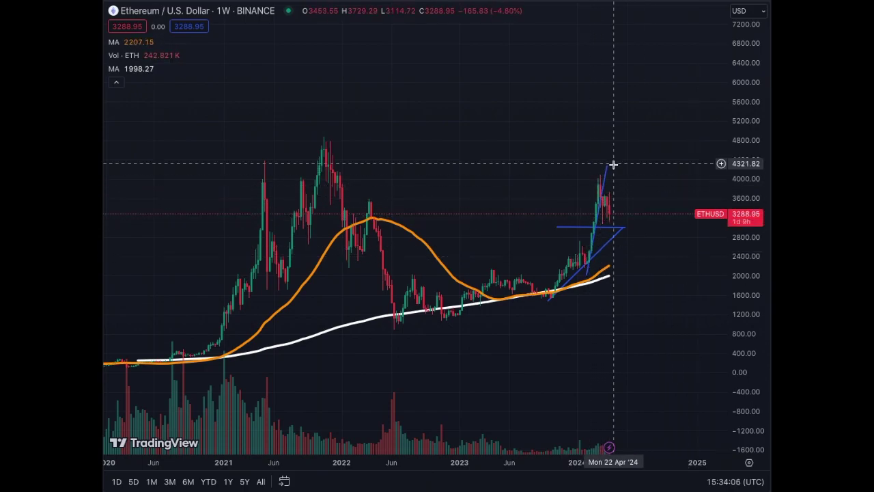
Step: Extend the long rising trendline further up and to the right
left_click(625, 228)
left_click_drag(618, 237, 665, 190)
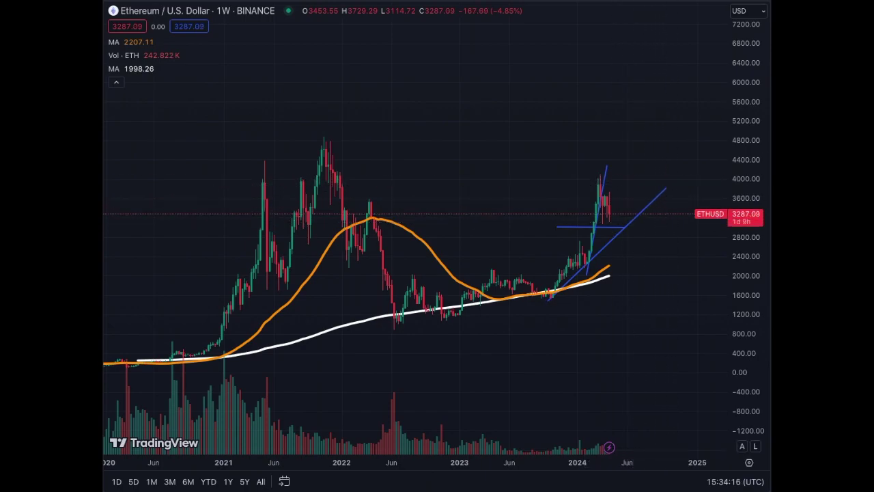
left_click(675, 177)
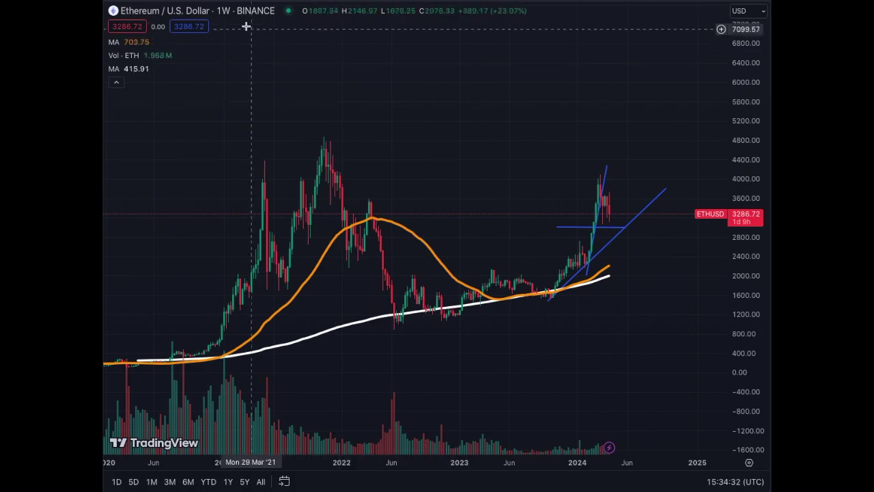
Step: Return Ethereum to daily candles and load the BTCUSDT Binance chart
left_click(194, 8)
left_click(201, 325)
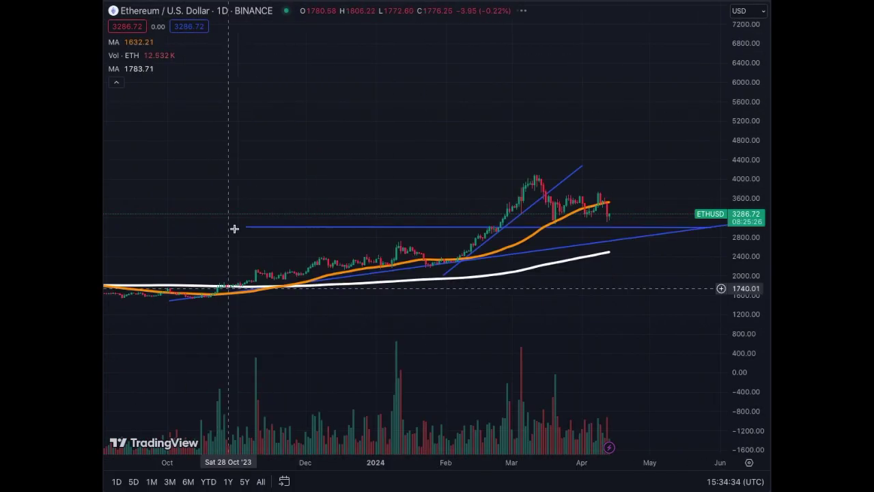
left_click(157, 10)
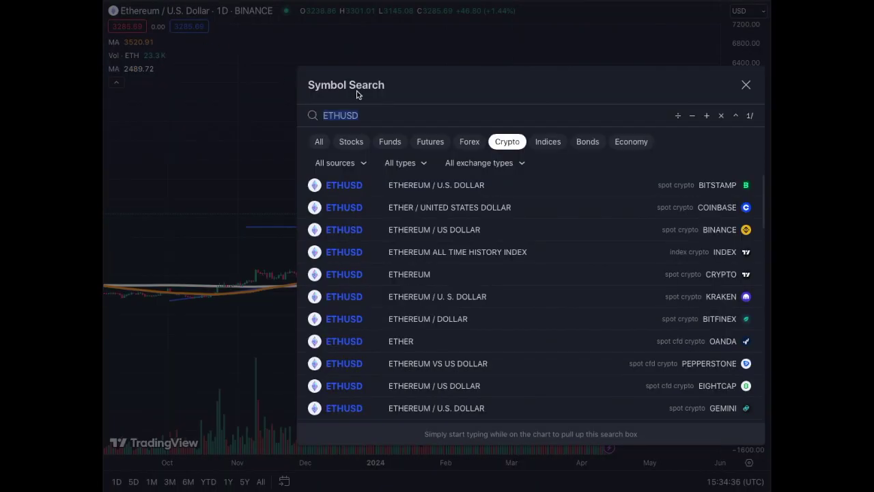
type("BTCUSDT")
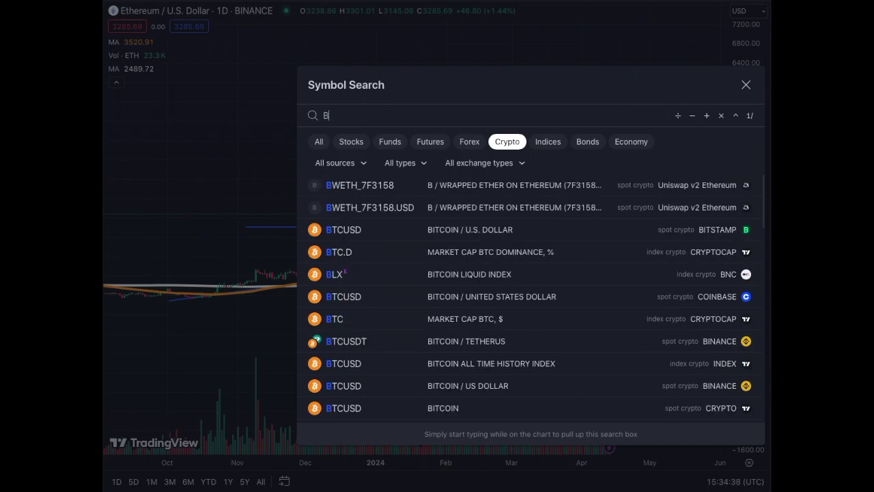
key("Return")
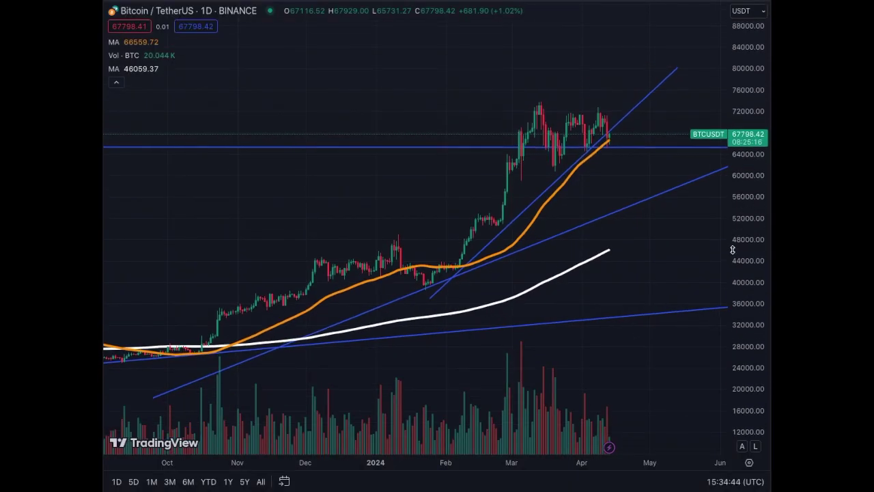
Step: Shift the middle rising trendline's start left, then delete that trendline
left_click_drag(738, 231, 739, 230)
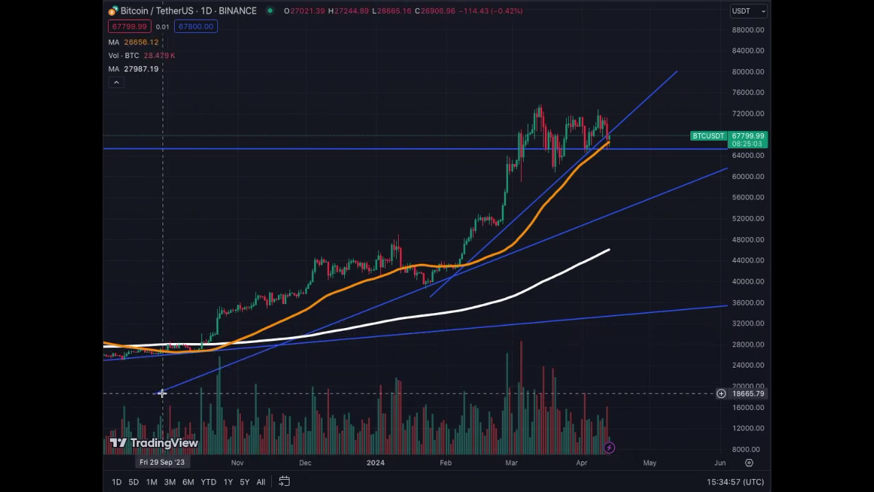
left_click_drag(159, 391, 126, 380)
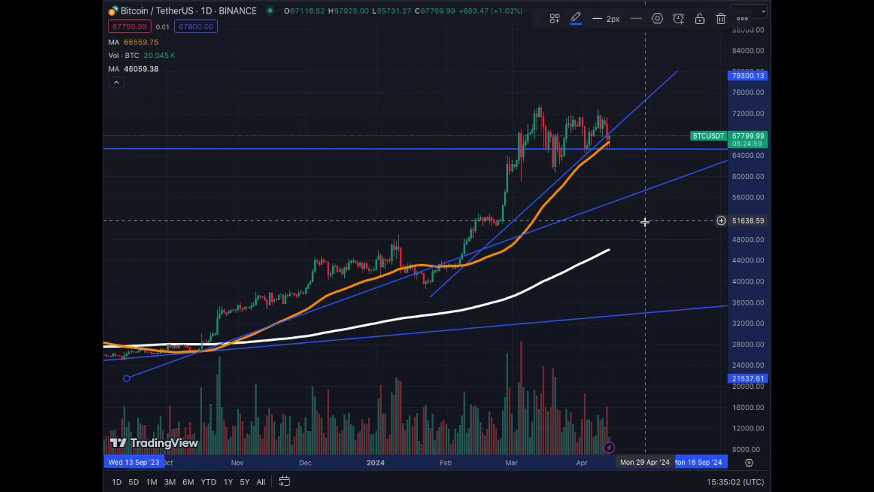
left_click_drag(666, 238, 428, 264)
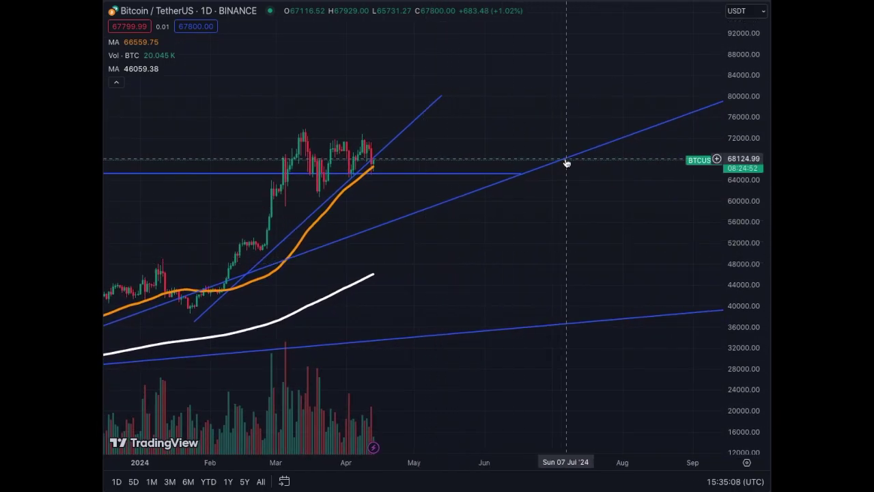
left_click(438, 207)
key("Delete")
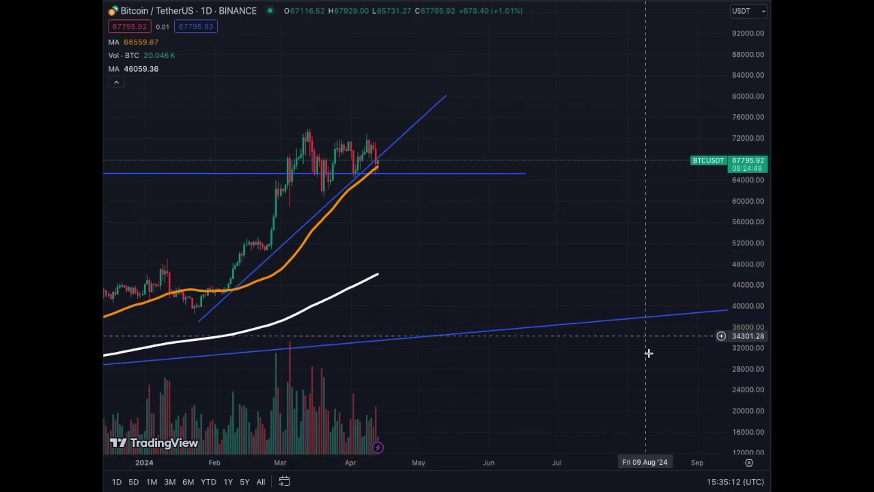
Step: Draw a new trendline from the early-October low up to about 55,000 in mid-May
left_click_drag(526, 371, 708, 287)
left_click_drag(656, 325, 695, 361)
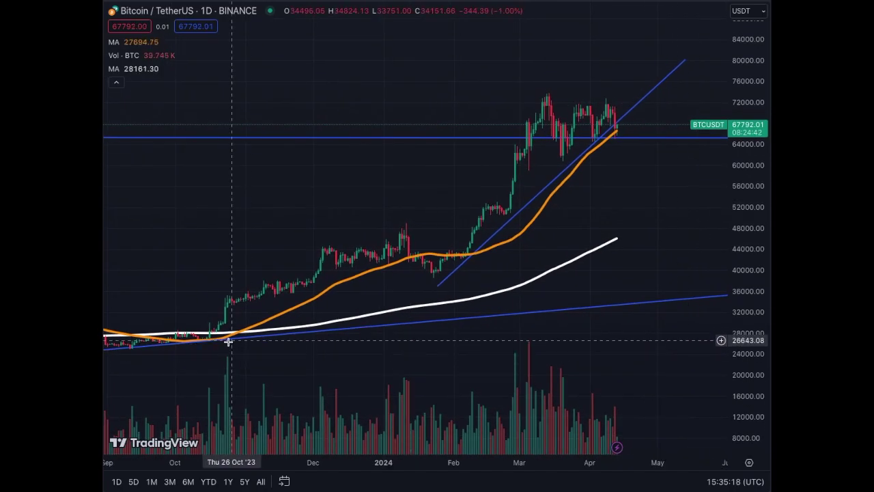
left_click(183, 353)
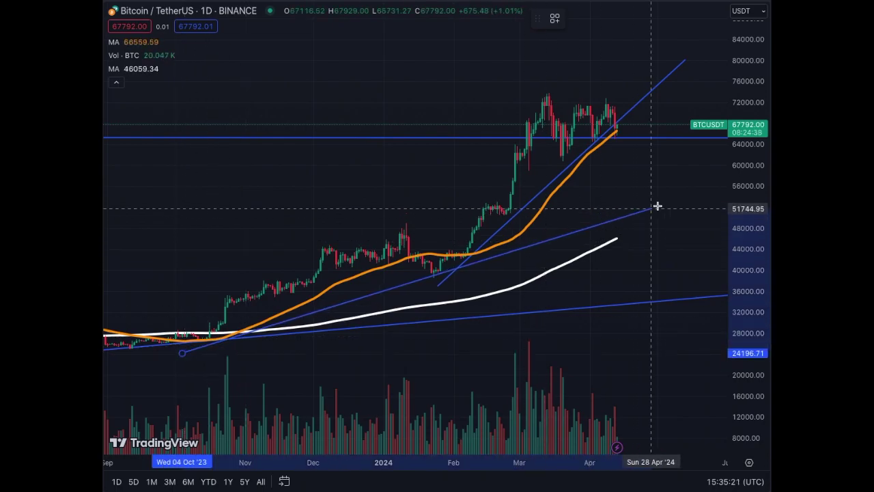
left_click(697, 185)
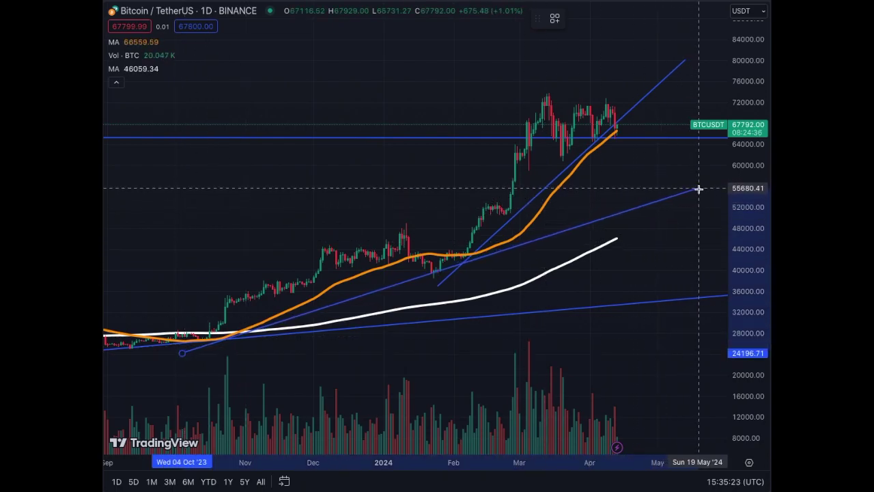
left_click(472, 341)
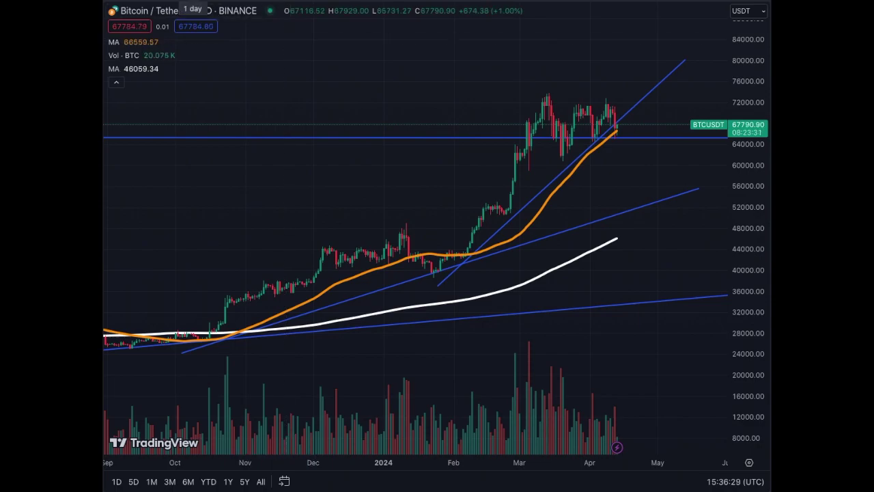
Step: Put the Bitcoin chart on 1-week candles and rescale the price axis to show 2020-2024
left_click(194, 11)
left_click(220, 330)
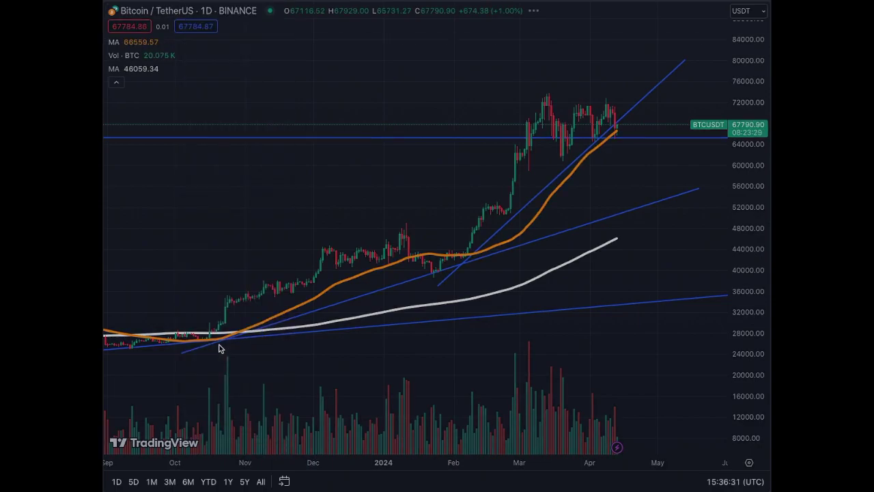
left_click_drag(761, 77, 685, 296)
left_click_drag(749, 342, 747, 303)
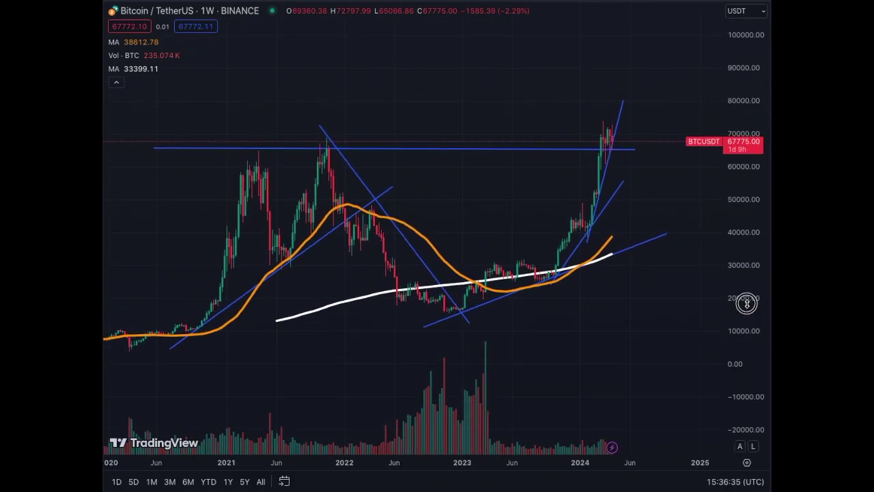